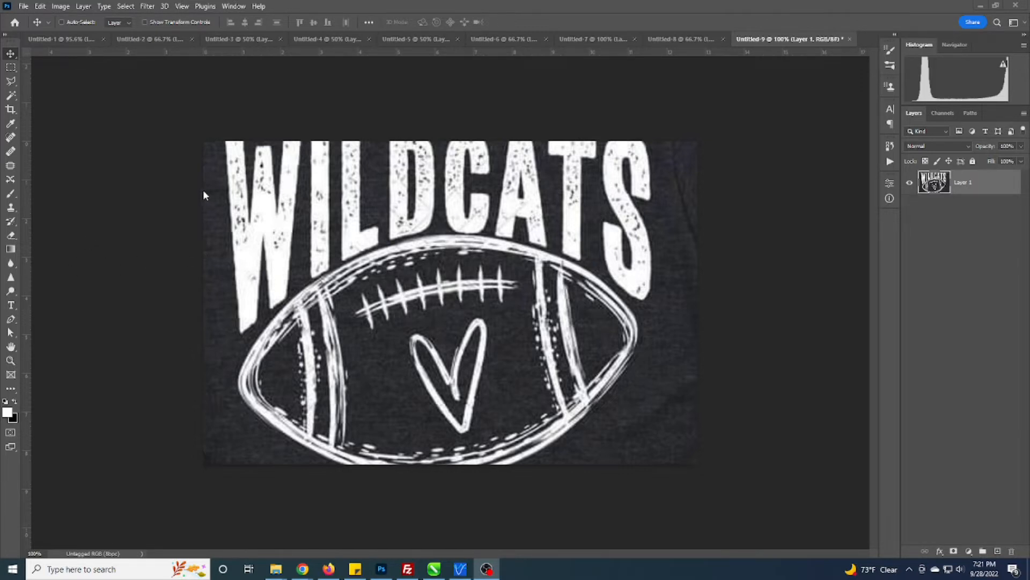
Step: Add a new text line reading WILDCATS over the football artwork
click(13, 305)
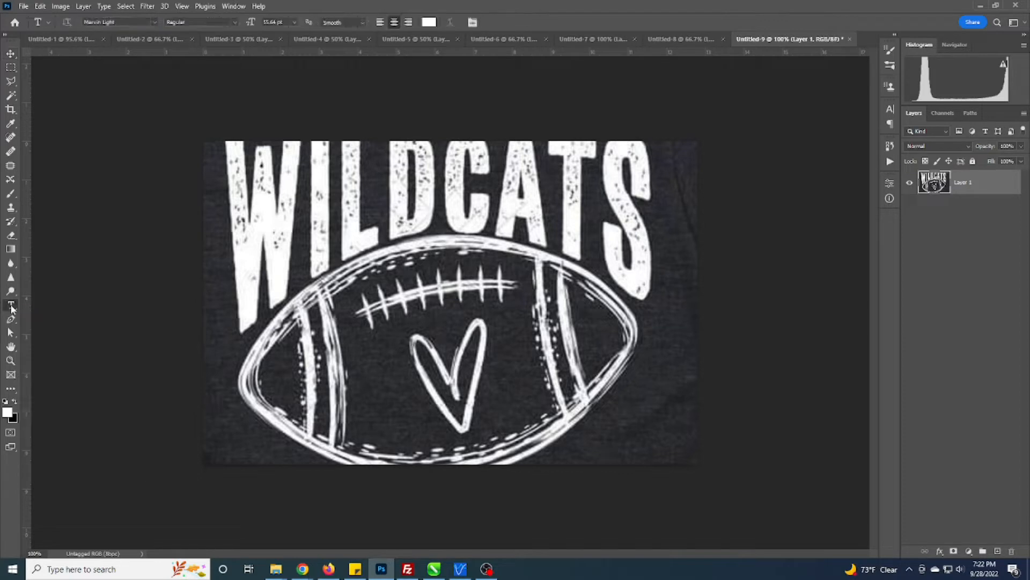
click(289, 291)
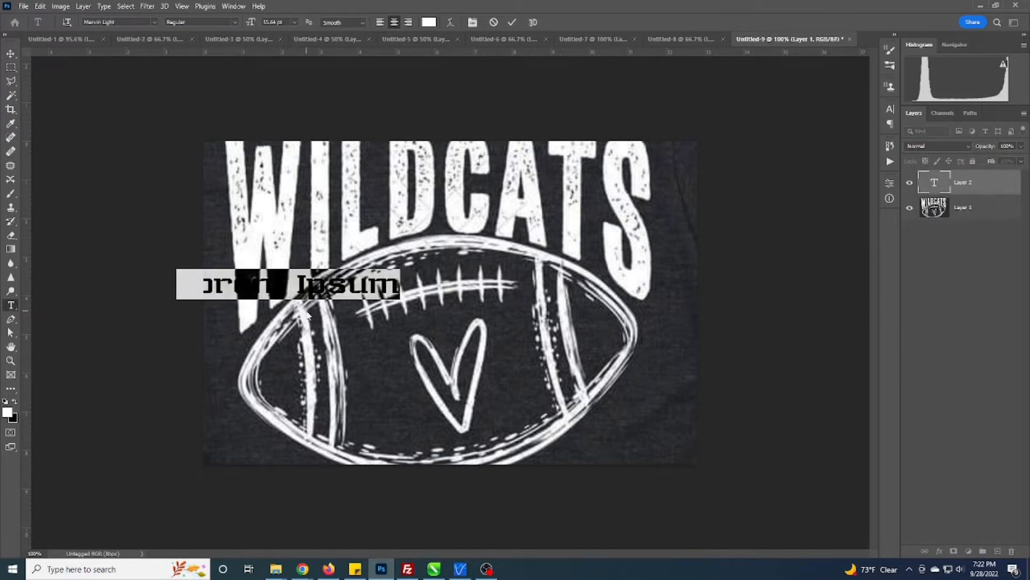
text(WILDCATS)
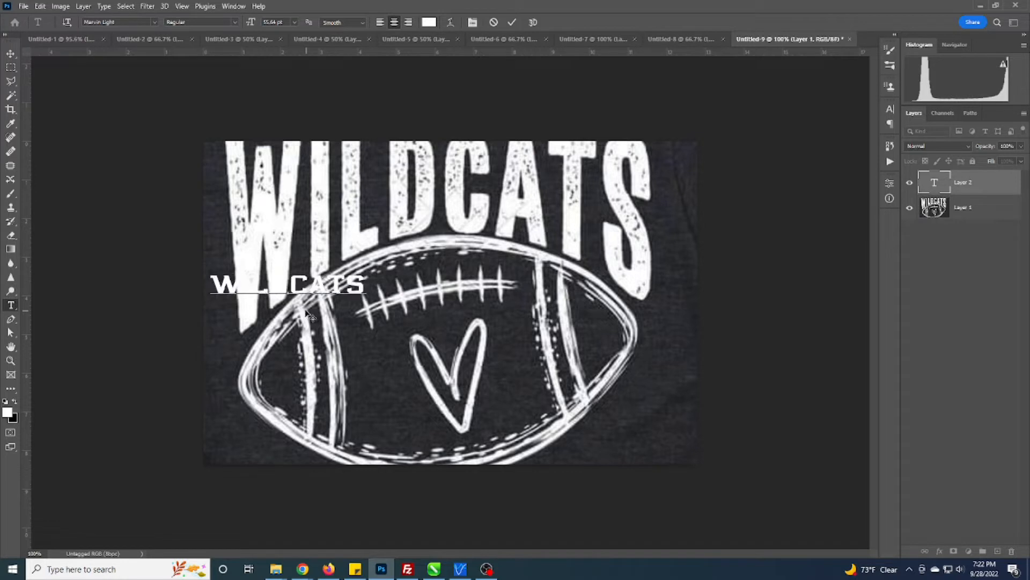
Step: Set the color of the whole WILDCATS text to red, ff0000
click(430, 25)
text(ff0000)
click(326, 121)
key(ctrl+a)
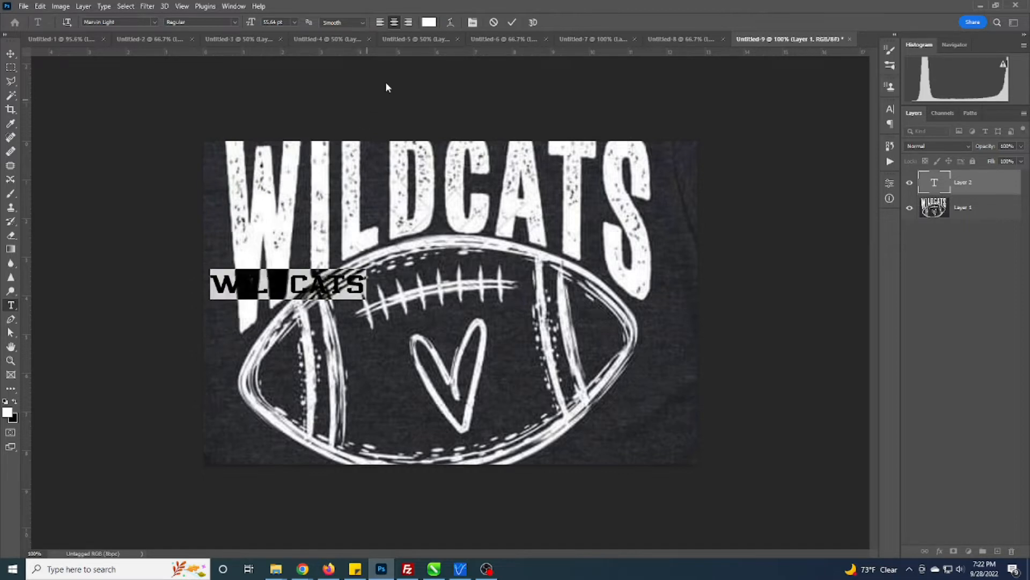
click(430, 22)
text(ff0000)
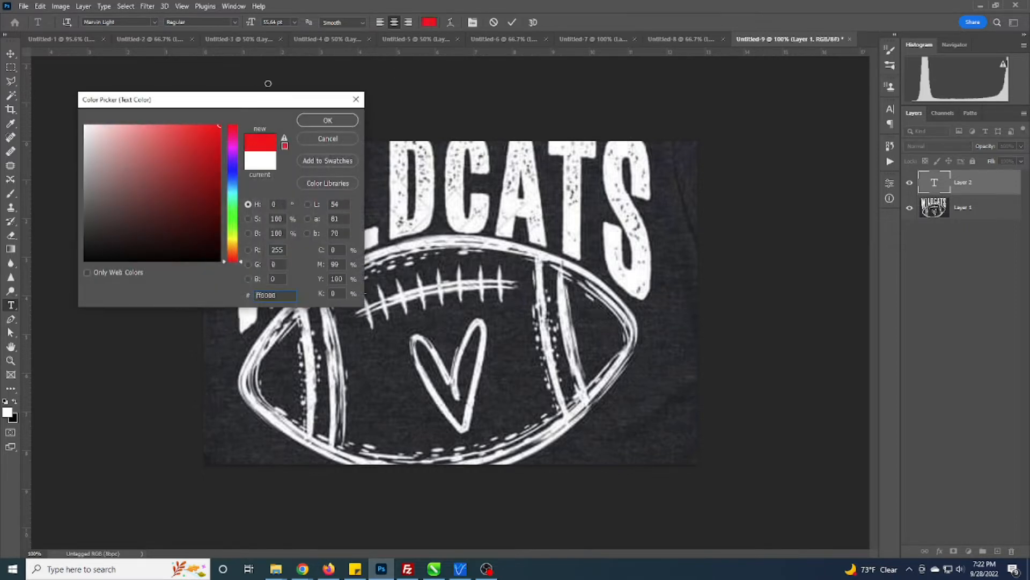
click(313, 122)
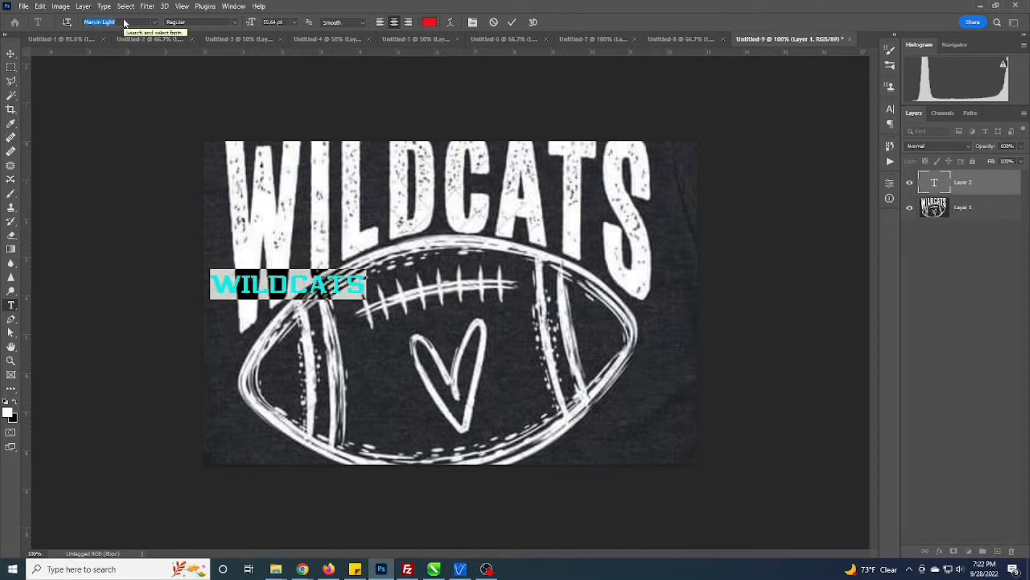
Step: Change the selected text's font to Impact and commit the text edit
text(im)
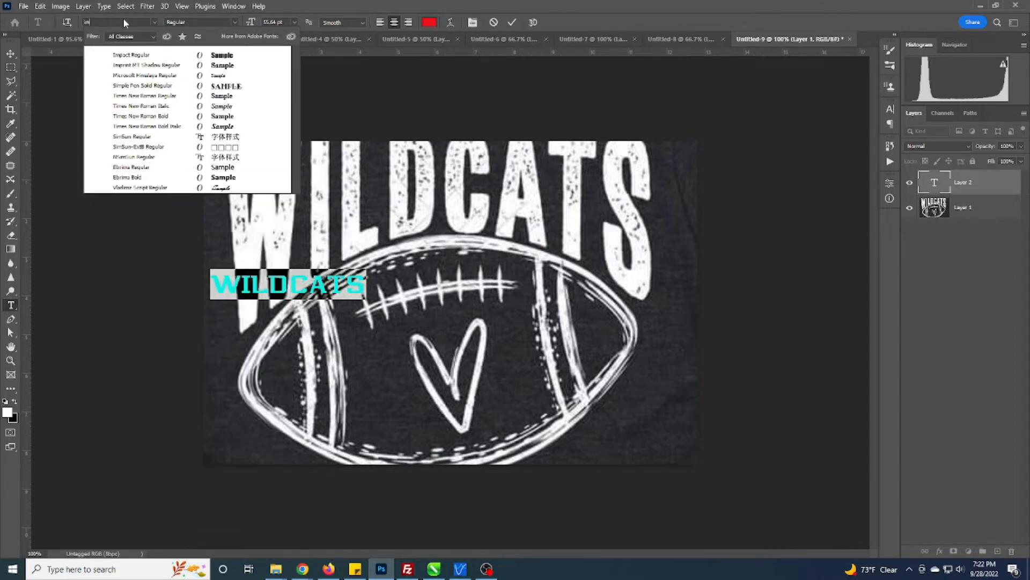
click(131, 54)
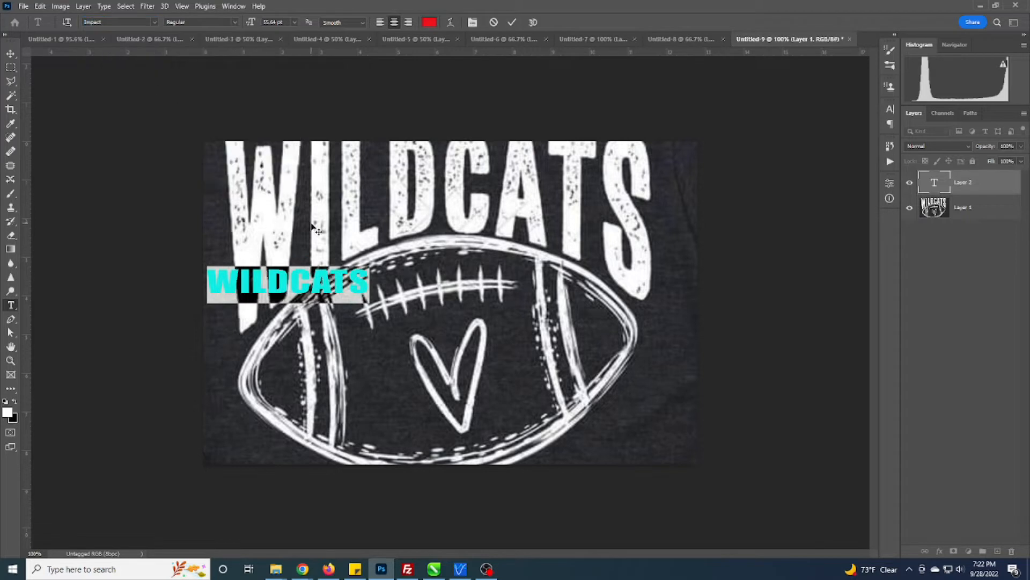
click(12, 54)
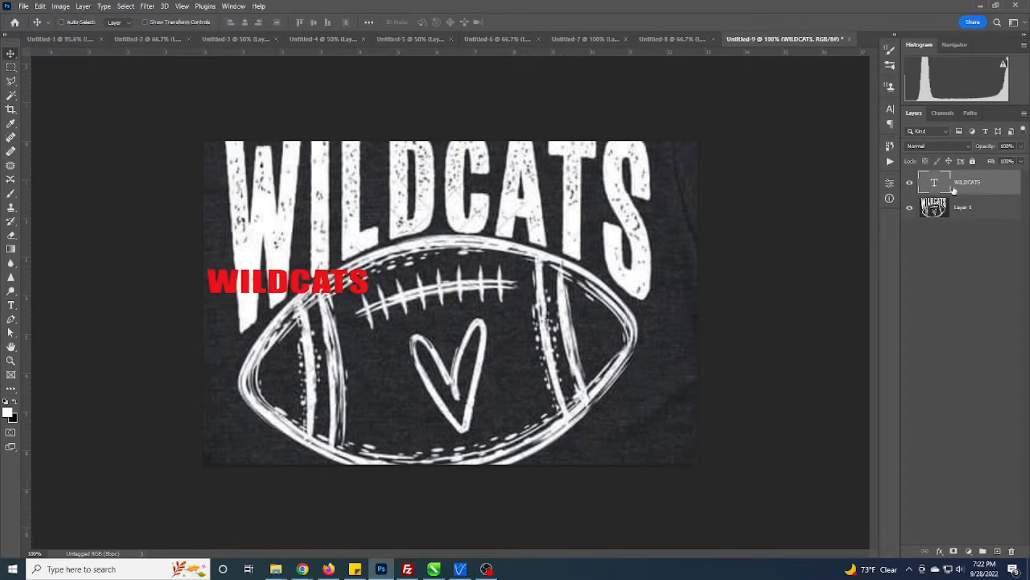
Step: Move and free-transform the red WILDCATS text over the white lettering, scaled to about 265% width and 392% height
drag(321, 285, 470, 254)
key(ctrl)
key(ctrl+t)
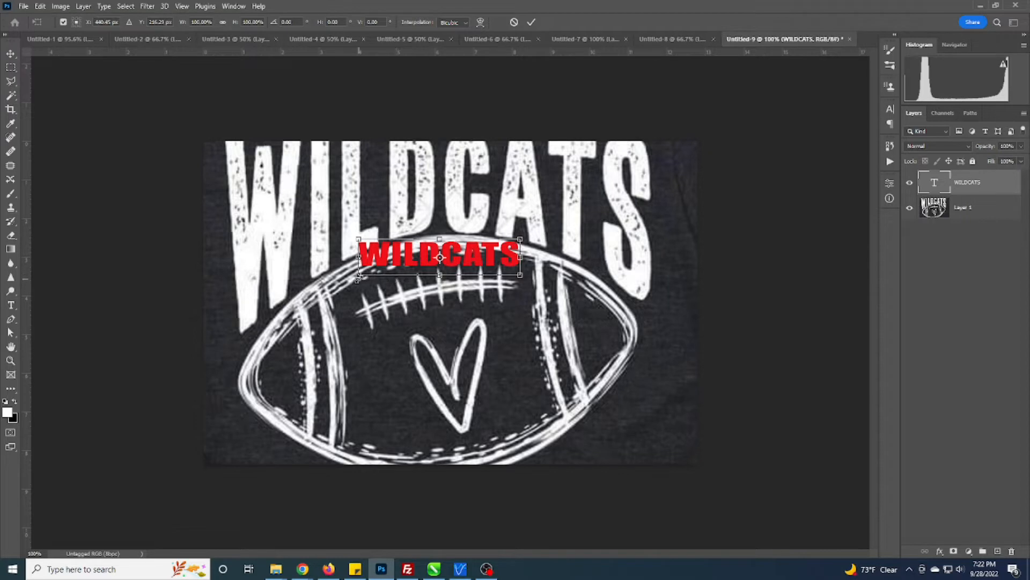
drag(359, 279, 245, 331)
drag(520, 302, 650, 354)
drag(457, 280, 450, 211)
drag(440, 172, 440, 123)
drag(460, 177, 459, 183)
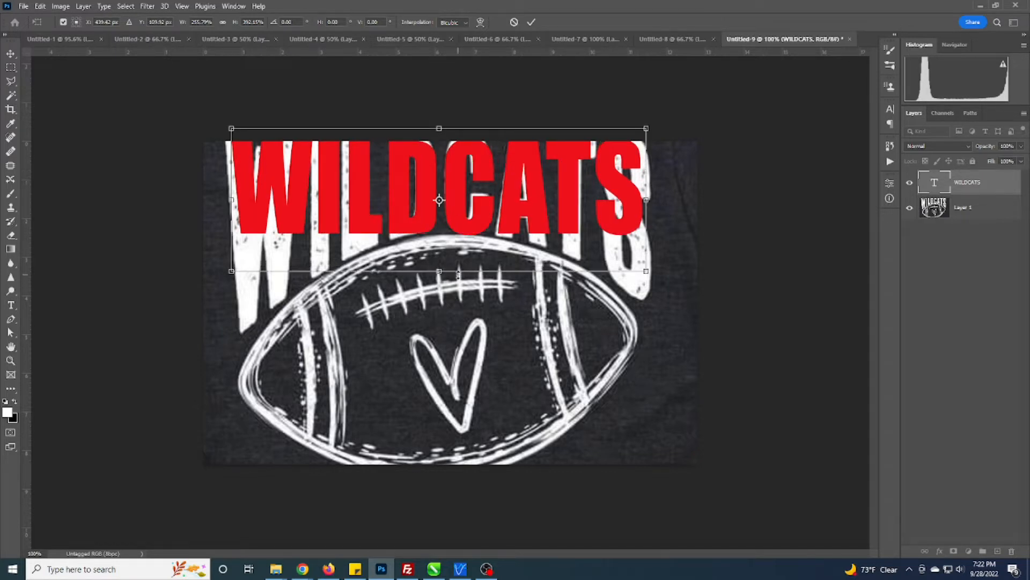
drag(230, 200, 220, 200)
drag(647, 194, 651, 198)
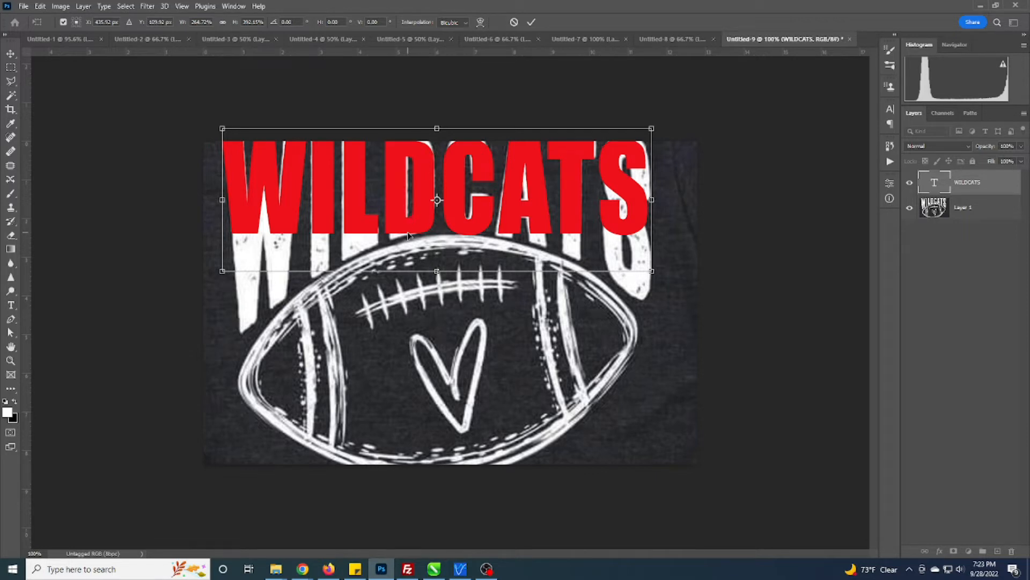
key(Return)
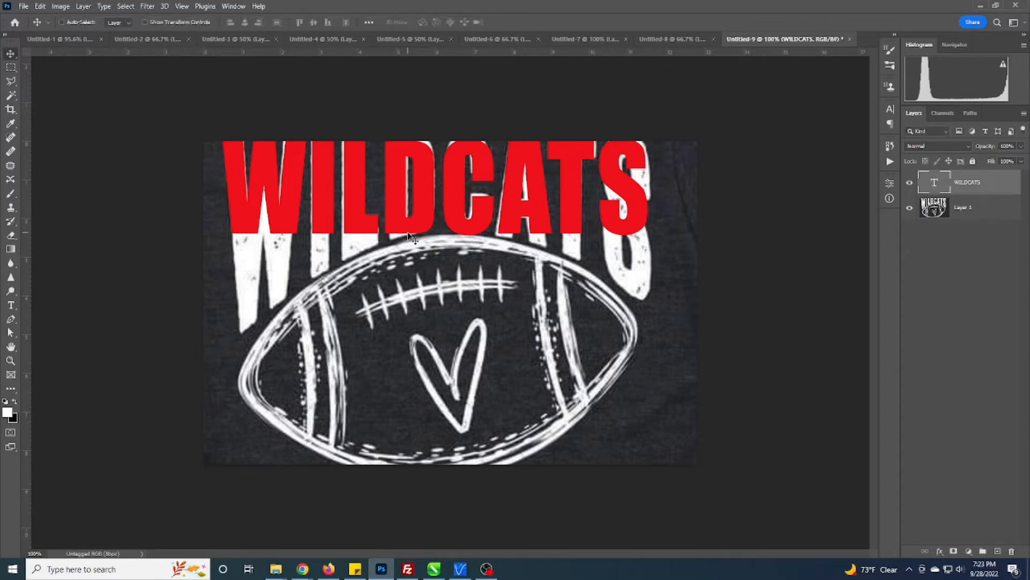
Step: Toggle the display of transform controls around the text layer on and back off
click(155, 22)
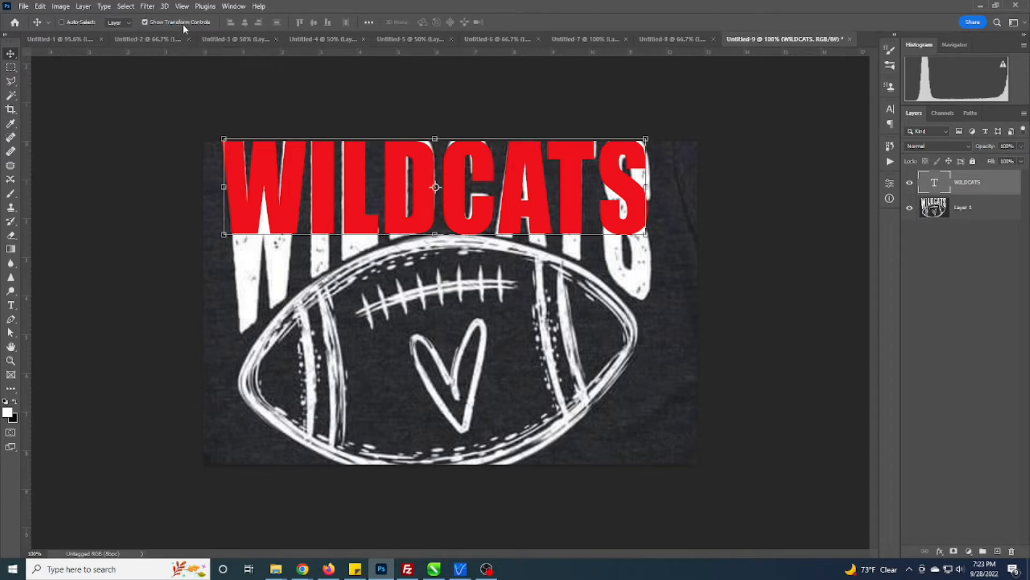
click(183, 25)
click(173, 21)
click(172, 24)
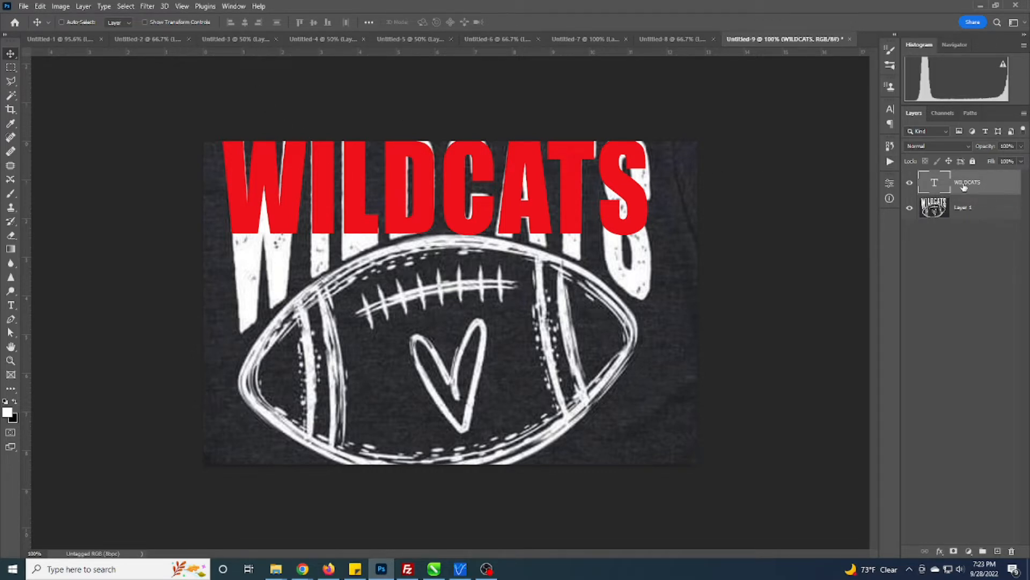
Step: Warp the WILDCATS text with the Arc style at a +19% bend and move it down to the football's upper edge
click(11, 305)
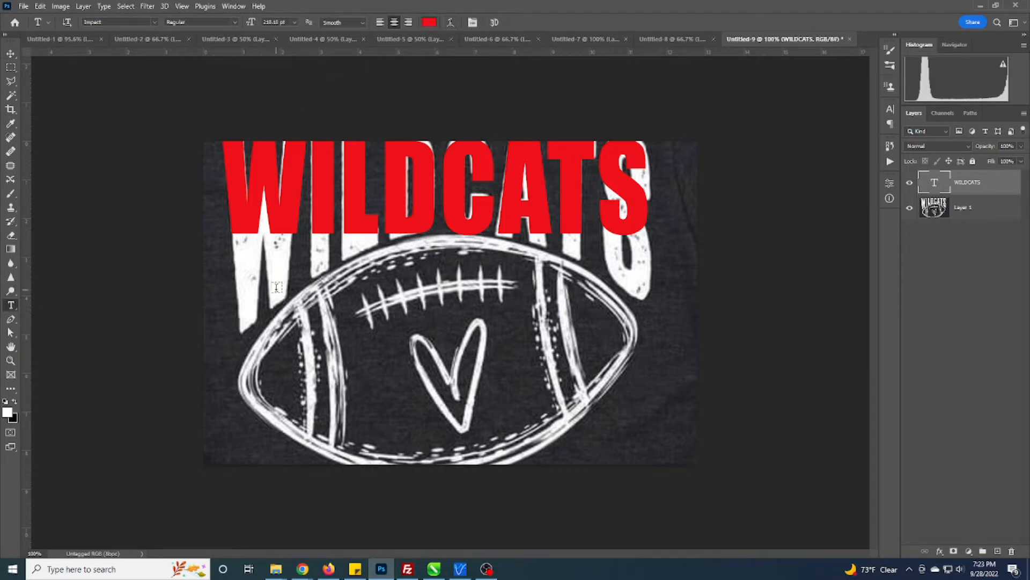
click(450, 23)
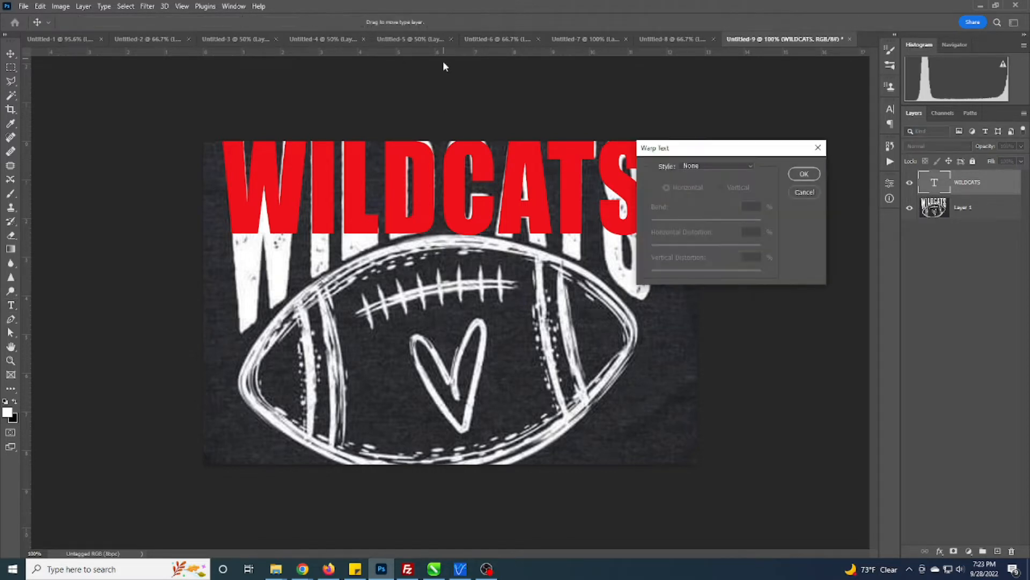
drag(692, 149, 379, 327)
click(389, 344)
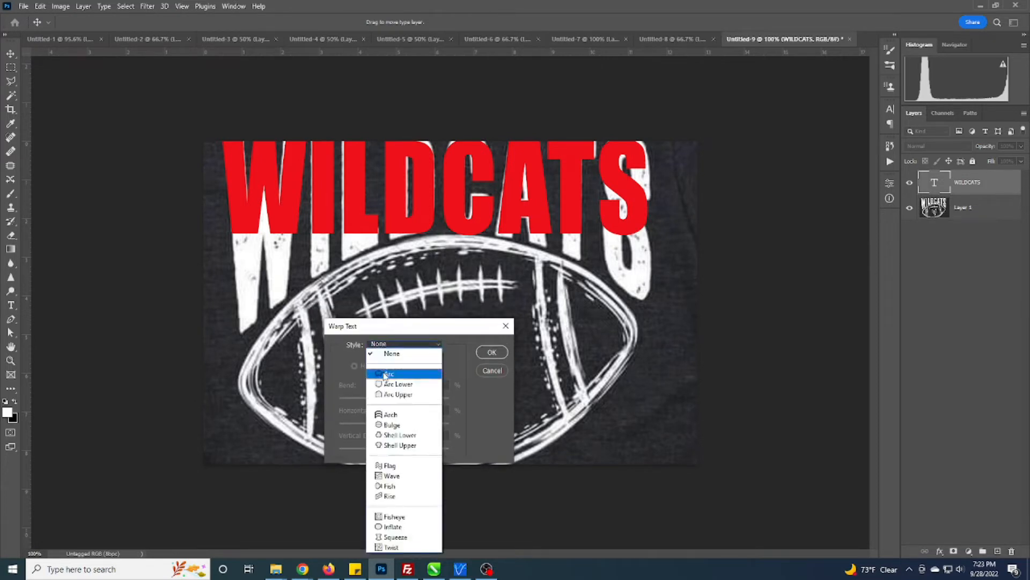
click(383, 372)
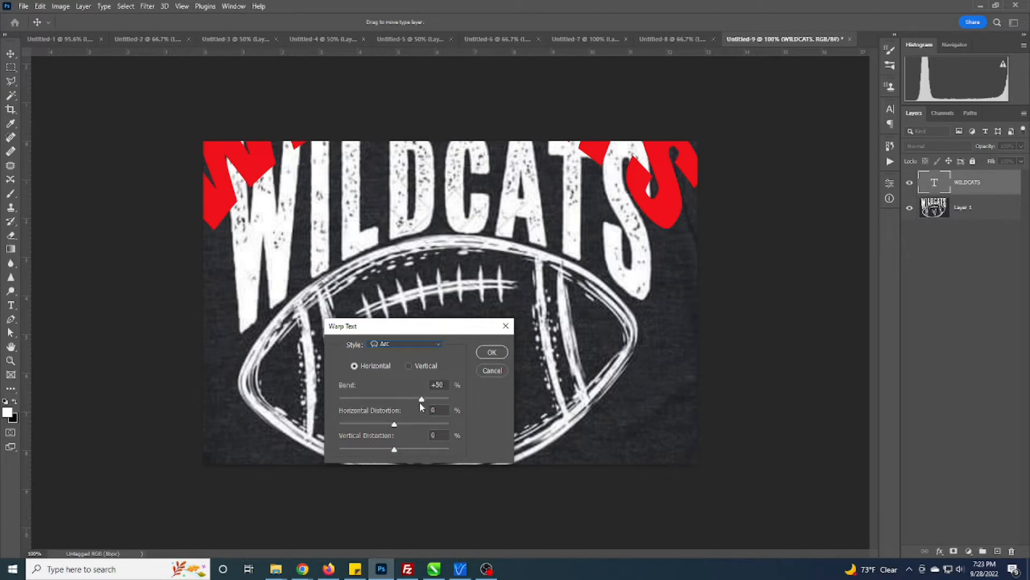
mouse_move(422, 400)
mouse_down()
mouse_move(395, 402)
mouse_move(406, 404)
mouse_up()
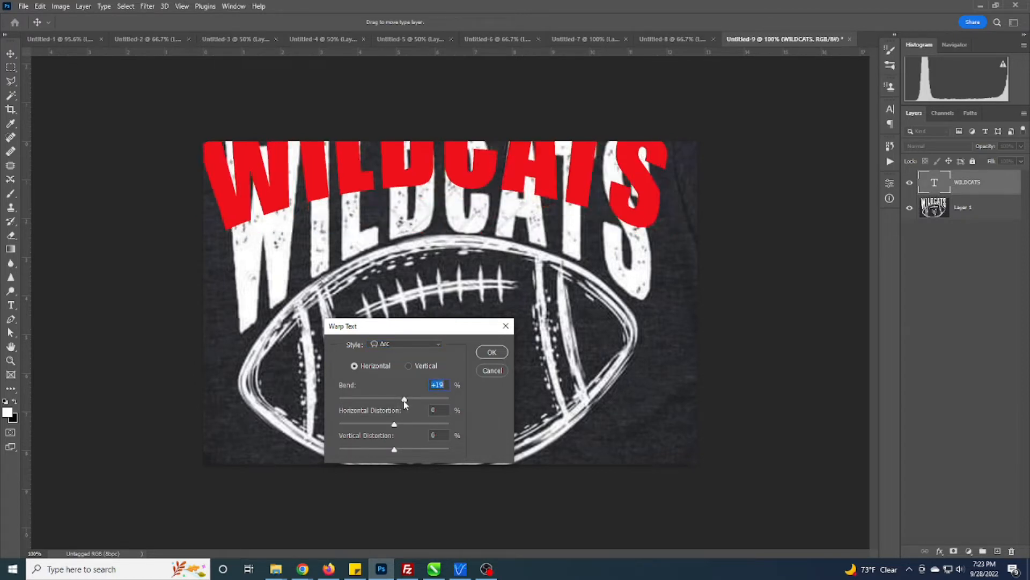
drag(430, 180, 441, 217)
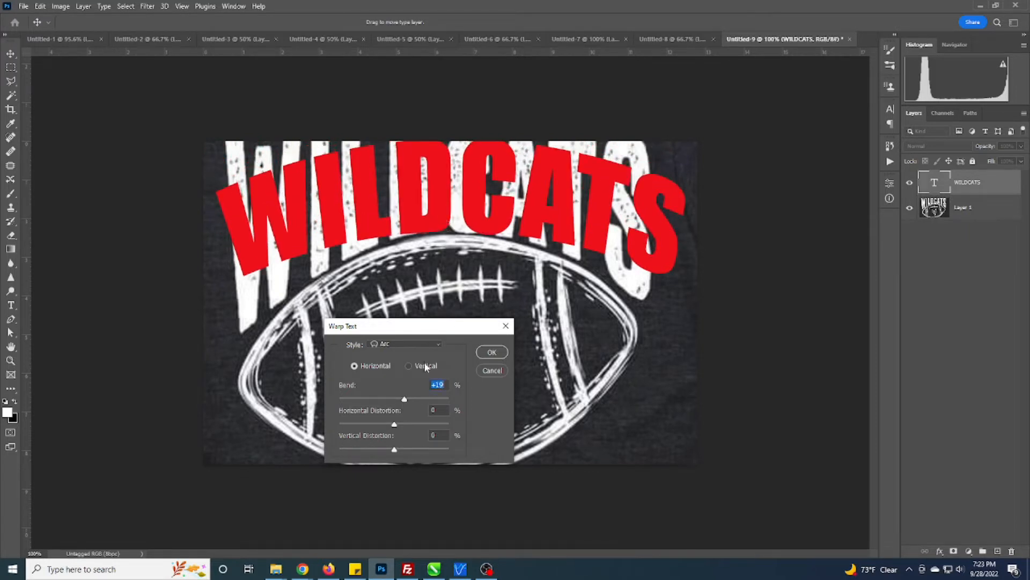
Step: Raise the warp bend to +38% and reposition the curved text along the football's upper edge
drag(404, 401, 410, 402)
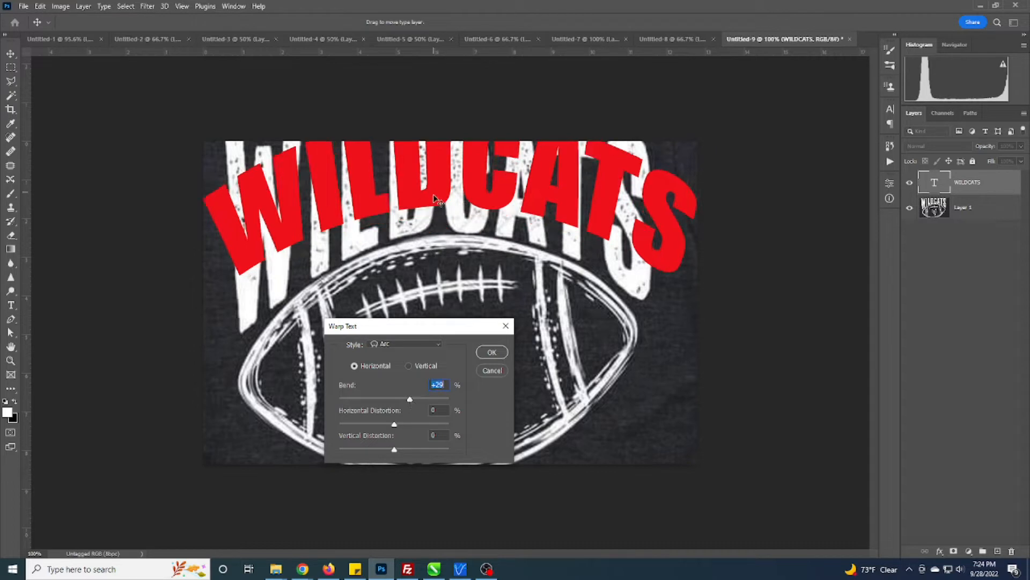
drag(433, 191, 436, 219)
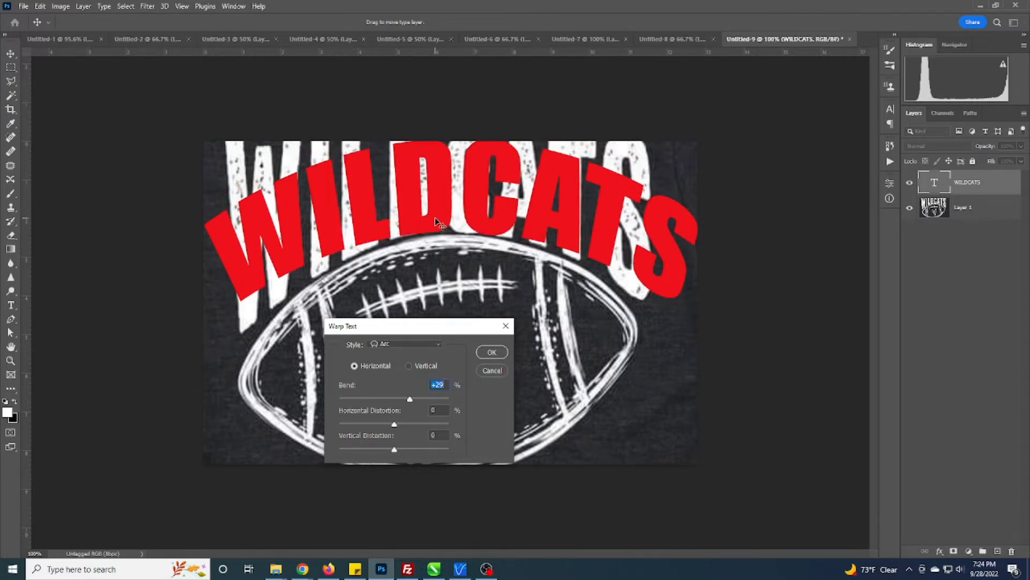
drag(410, 402, 413, 402)
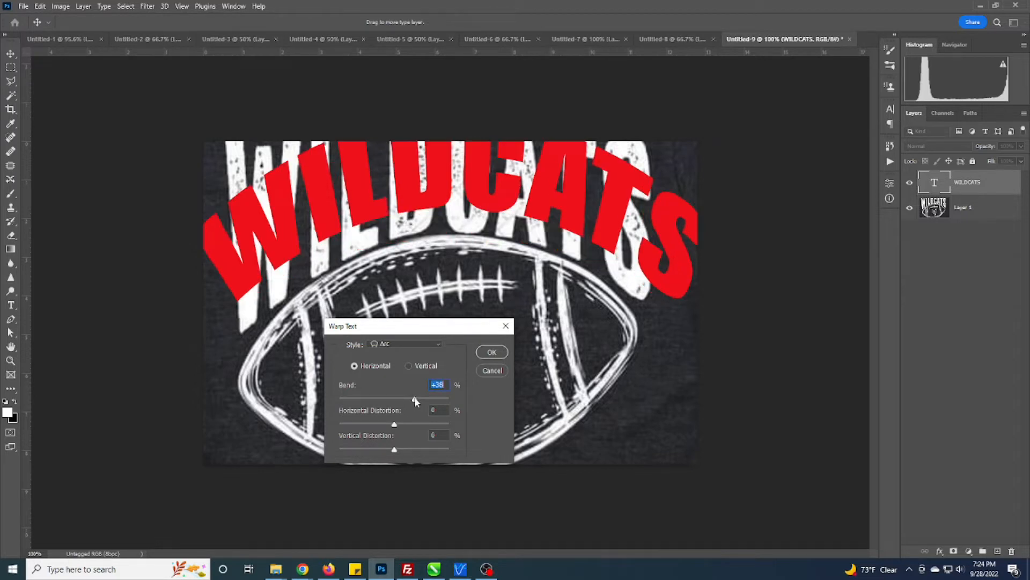
drag(421, 220, 423, 222)
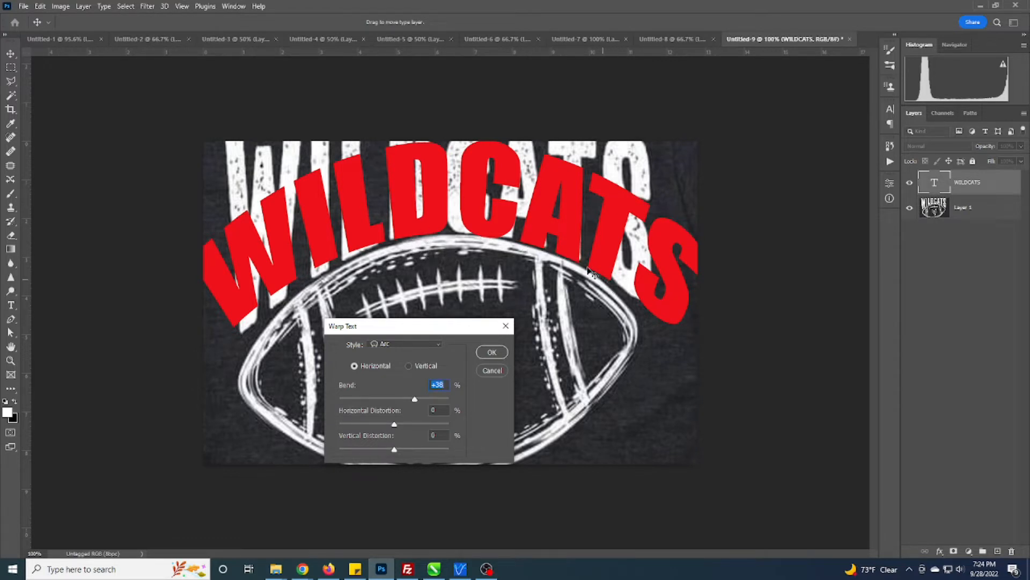
drag(431, 204, 430, 295)
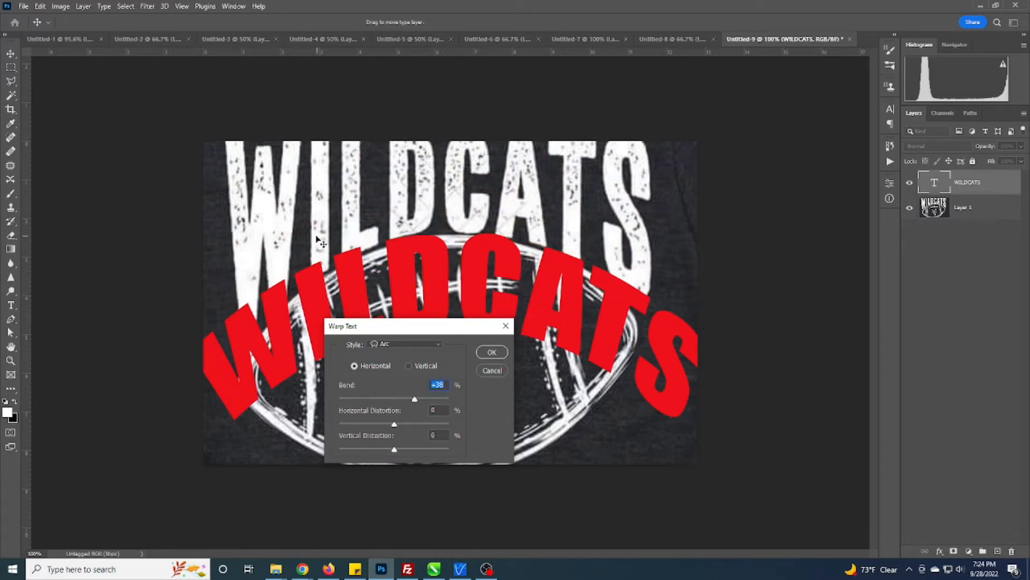
drag(346, 284, 345, 187)
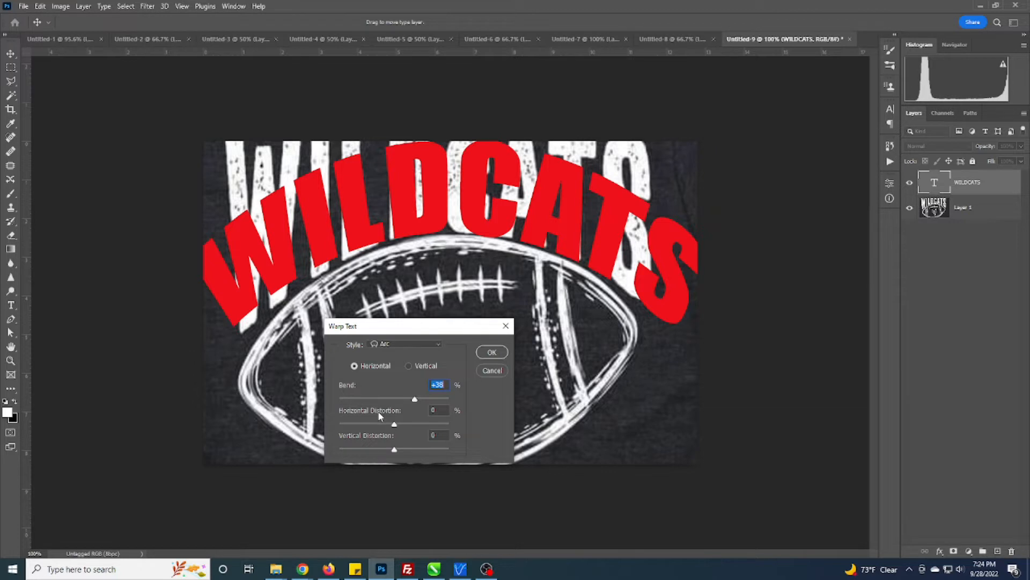
Step: Try a +3% vertical distortion and -25% and +27% horizontal distortions on the Arc warp, resetting each to 0
mouse_move(395, 450)
mouse_down()
mouse_move(378, 452)
mouse_move(411, 450)
mouse_move(397, 452)
mouse_up()
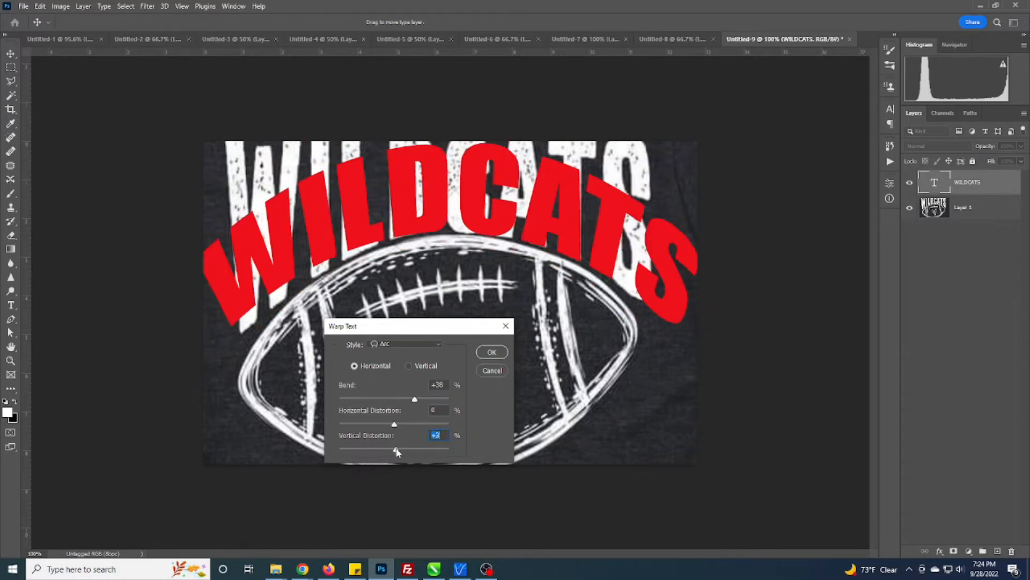
text(0)
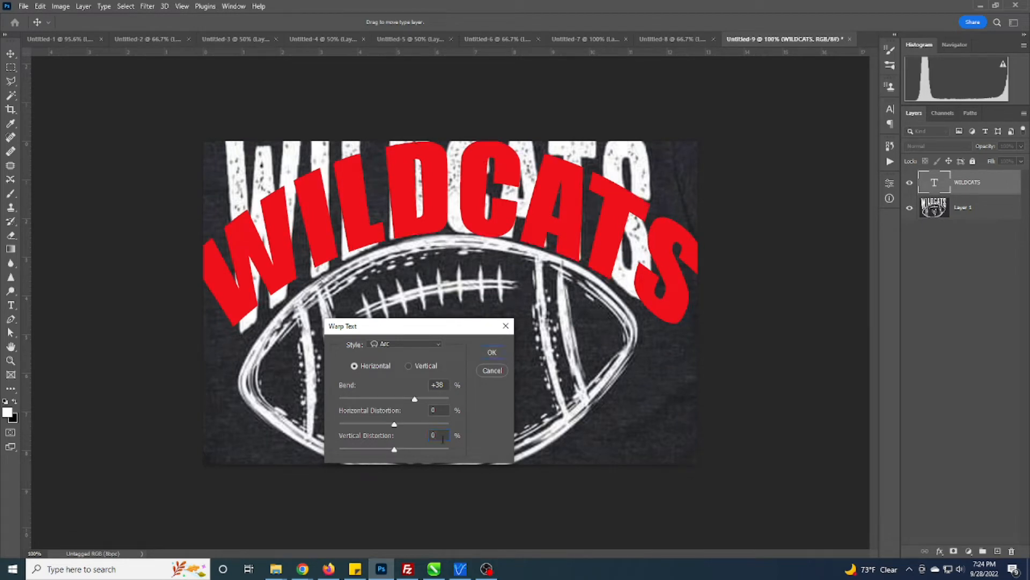
drag(394, 424, 388, 428)
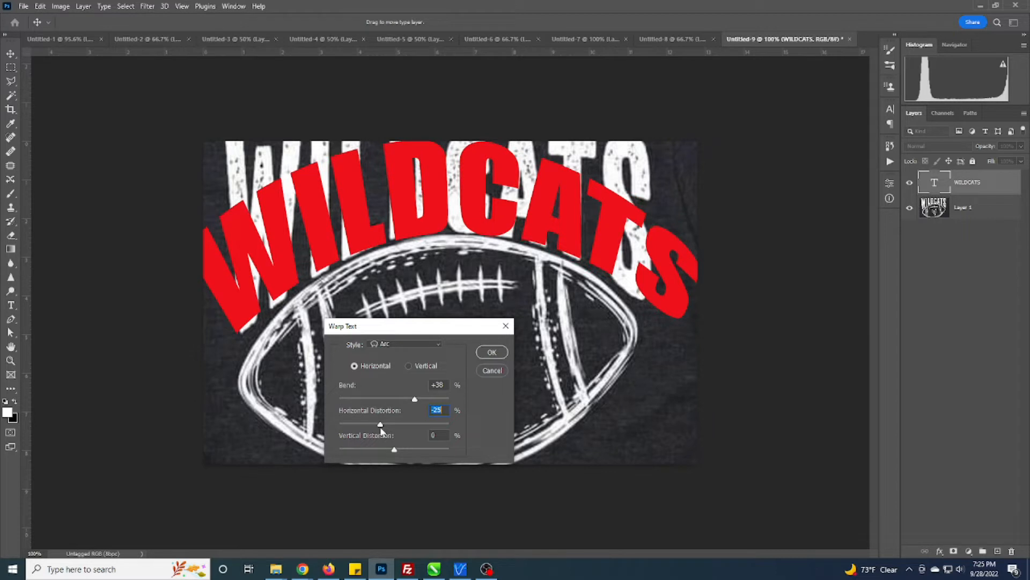
drag(380, 424, 409, 430)
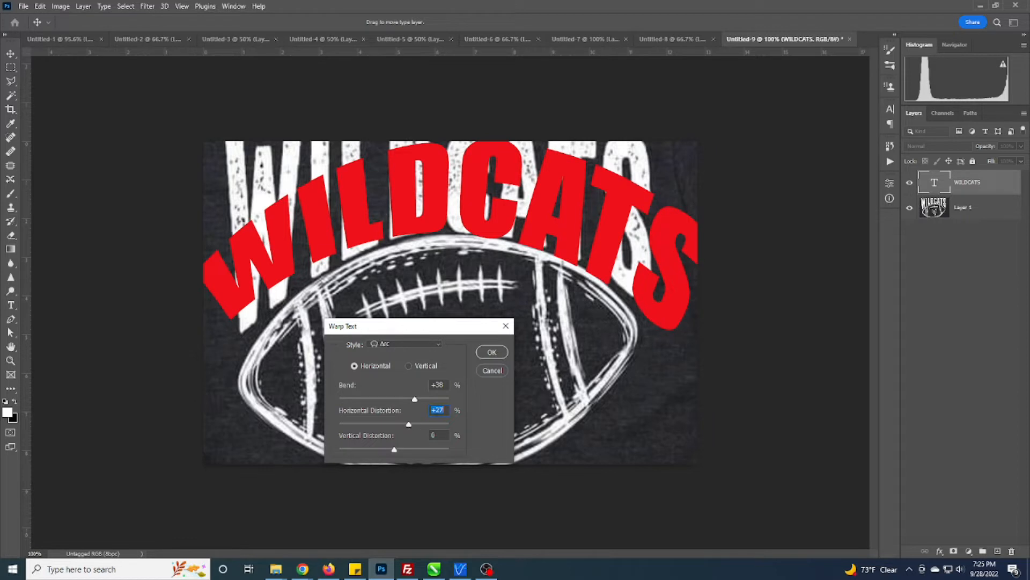
text(0)
key(Tab)
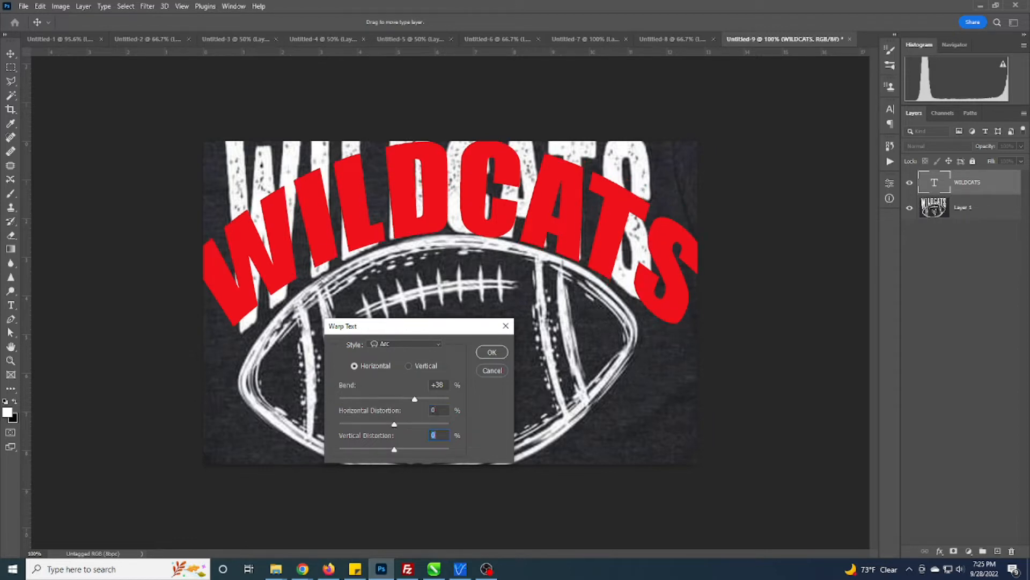
Step: Try the Arch style on the WILDCATS text warp, return it to Arc, and cancel the text warp
click(391, 342)
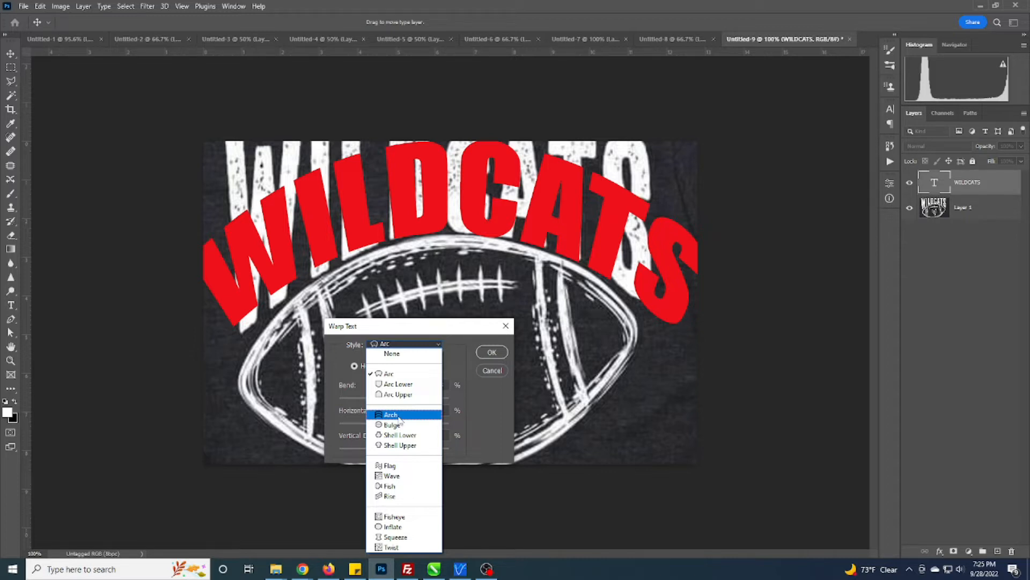
click(379, 415)
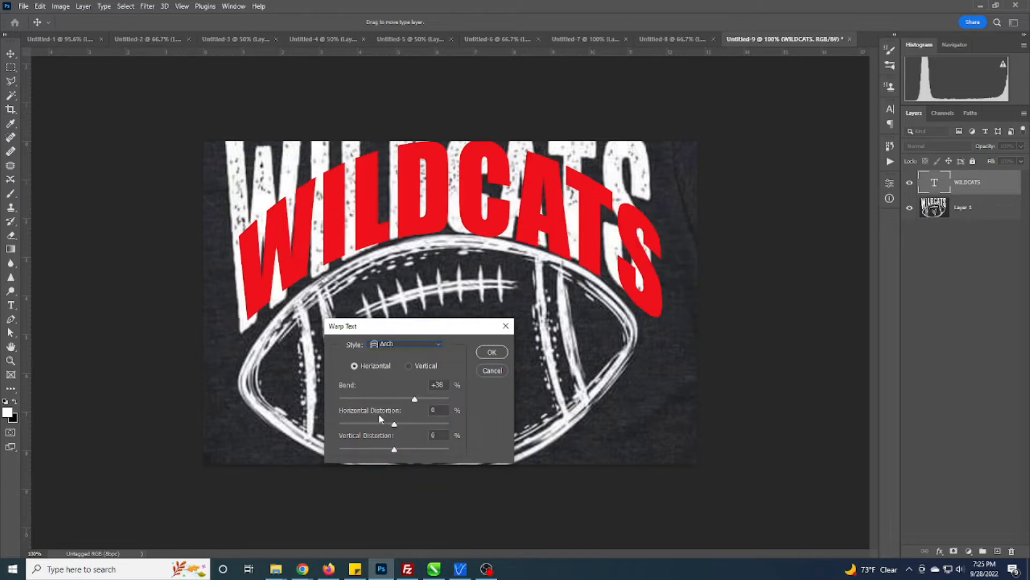
click(400, 344)
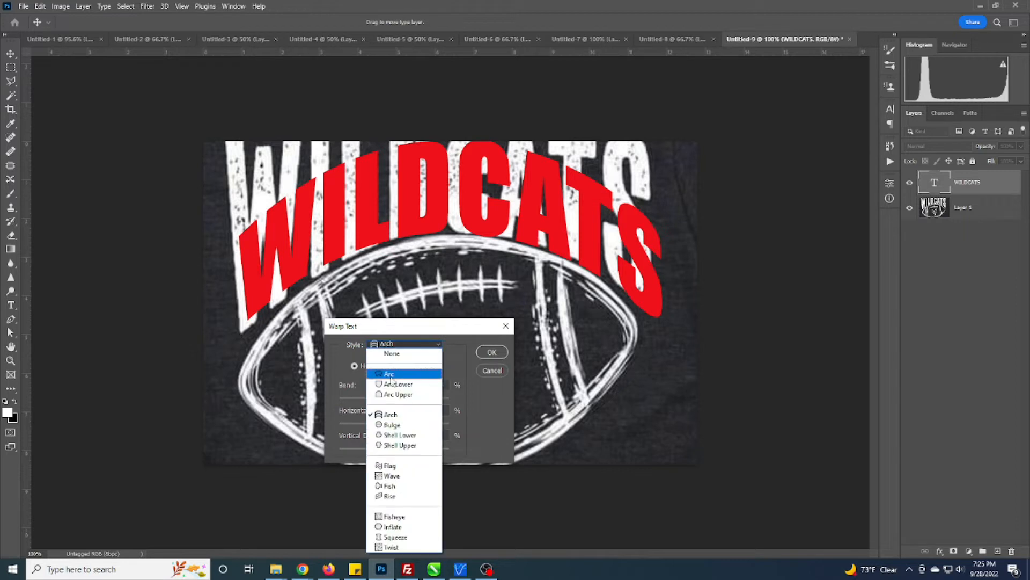
click(390, 374)
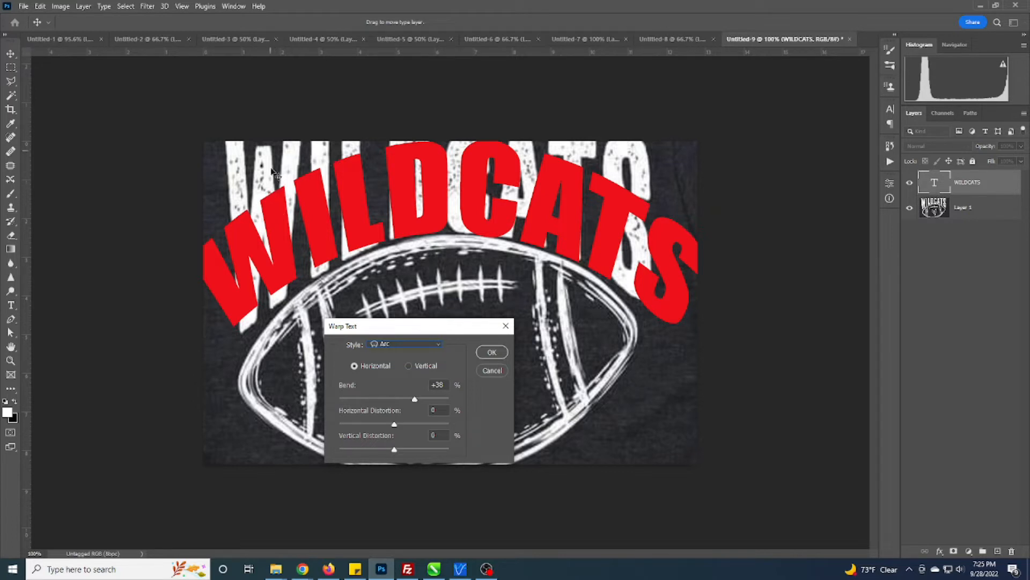
click(497, 369)
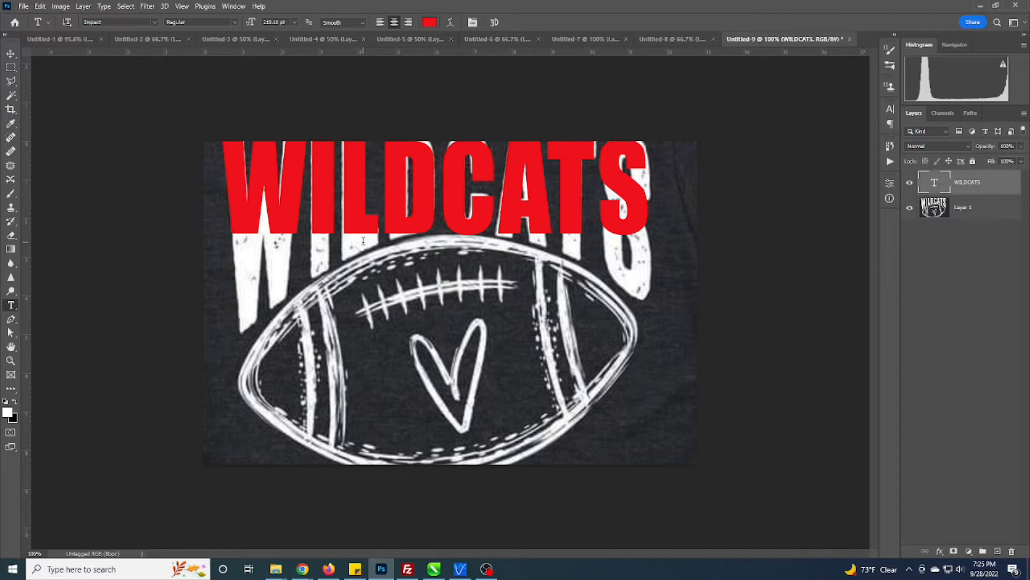
key(ctrl+t)
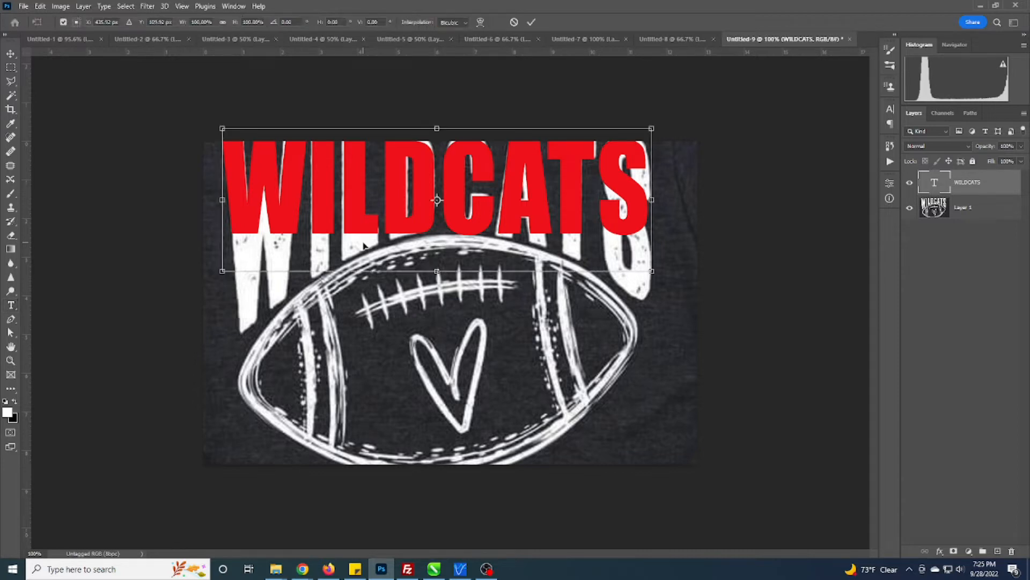
right_click(381, 205)
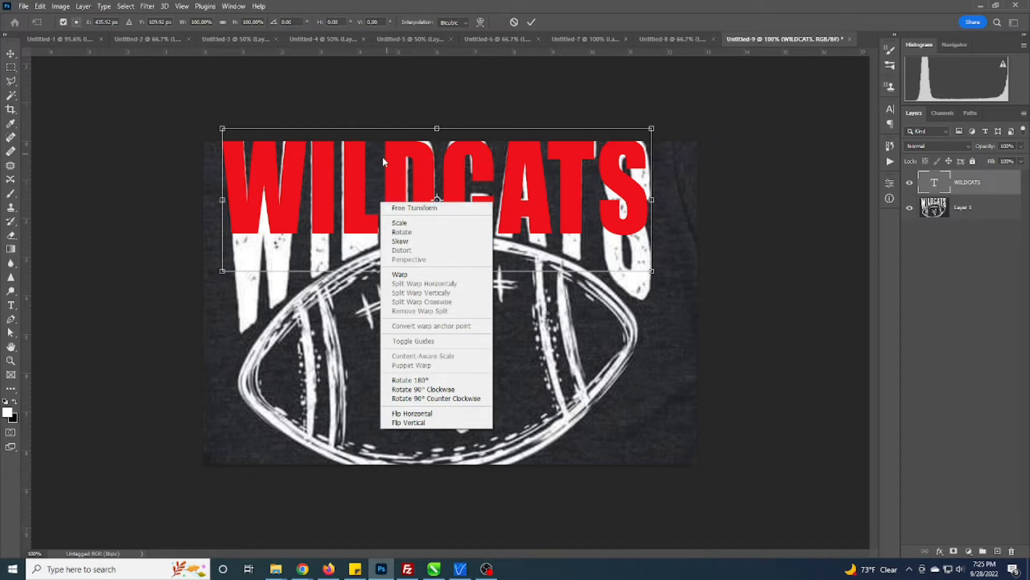
click(379, 98)
click(349, 93)
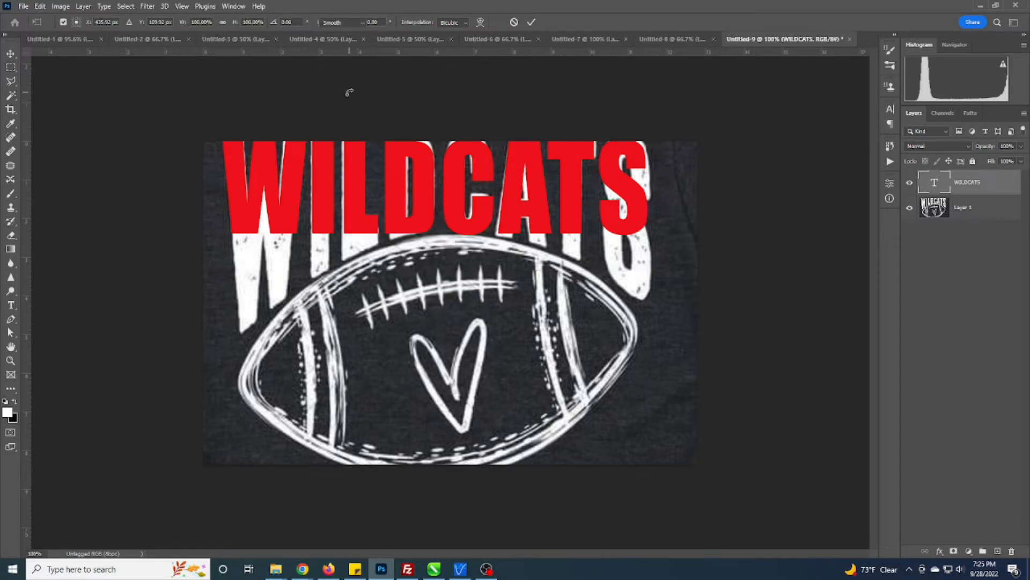
Step: Show the transform controls around the WILDCATS text and hide them again
click(11, 54)
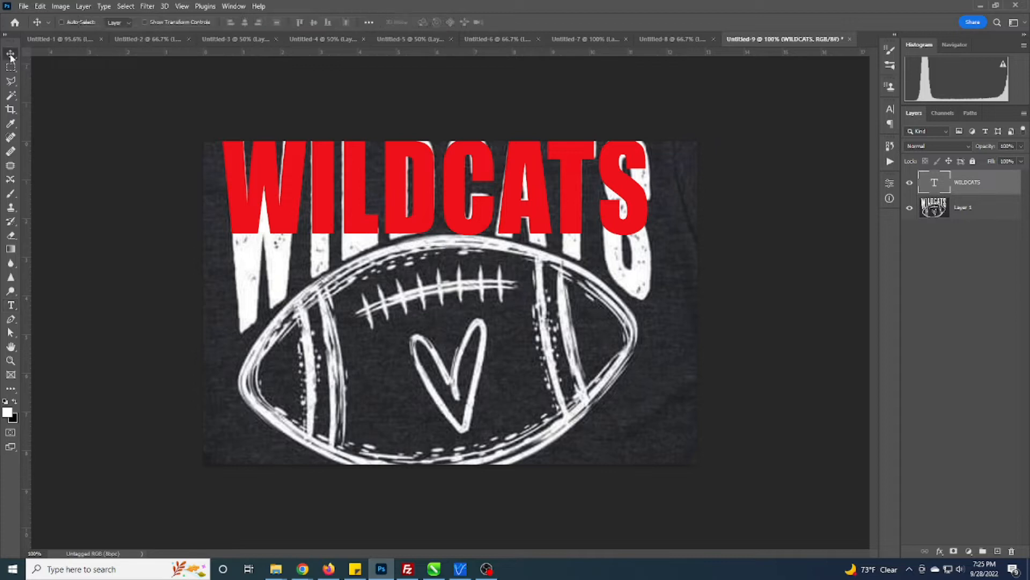
click(145, 22)
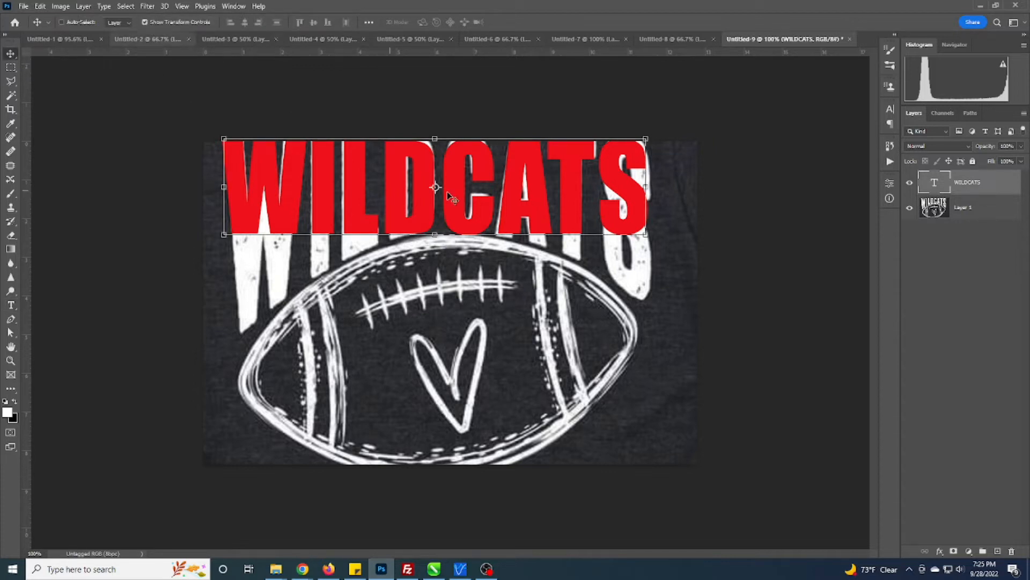
right_click(405, 194)
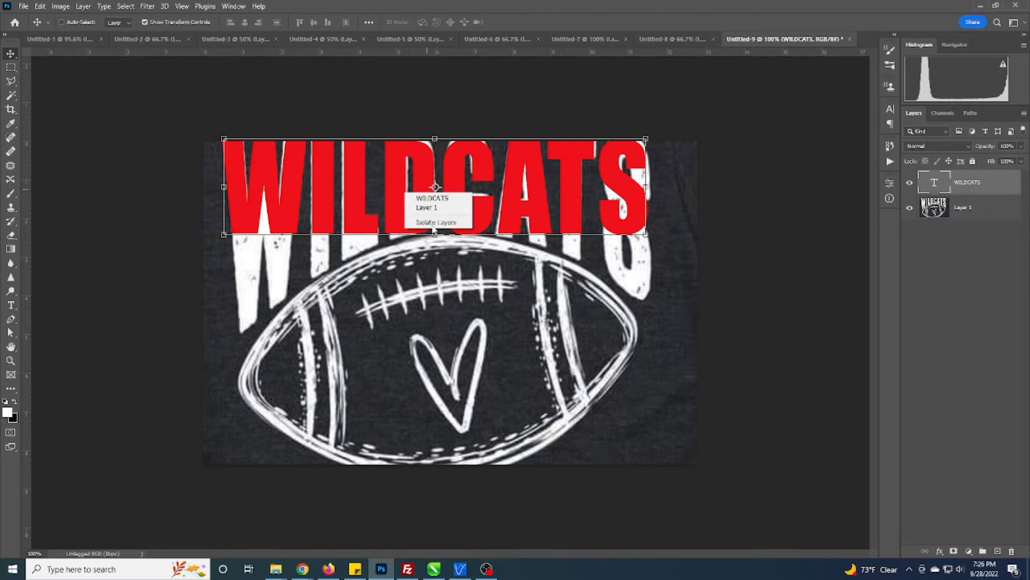
click(392, 111)
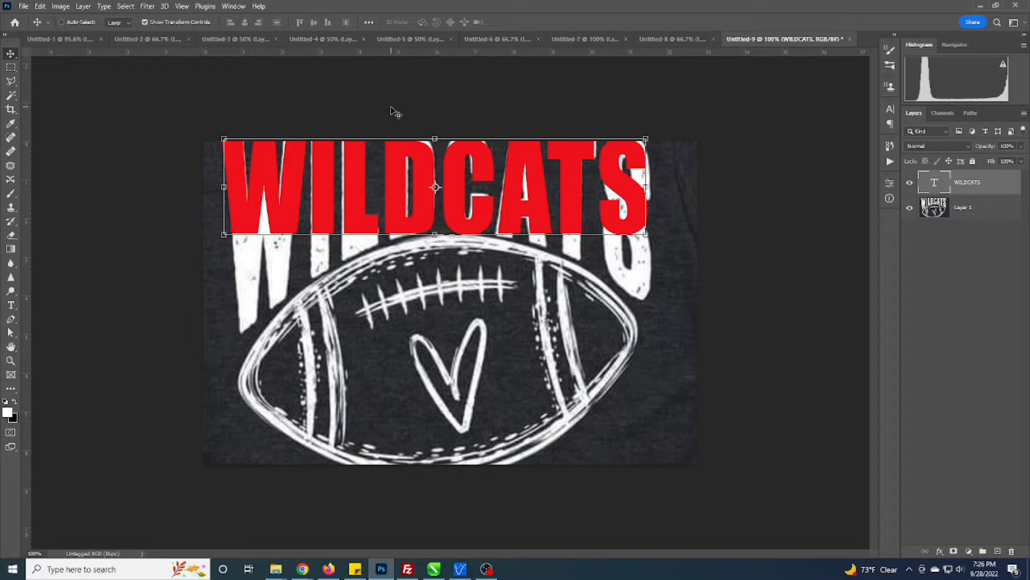
click(166, 23)
Step: Free Transform the WILDCATS text layer in Warp mode, nudging it slightly up and to the right, and commit the transform
click(60, 6)
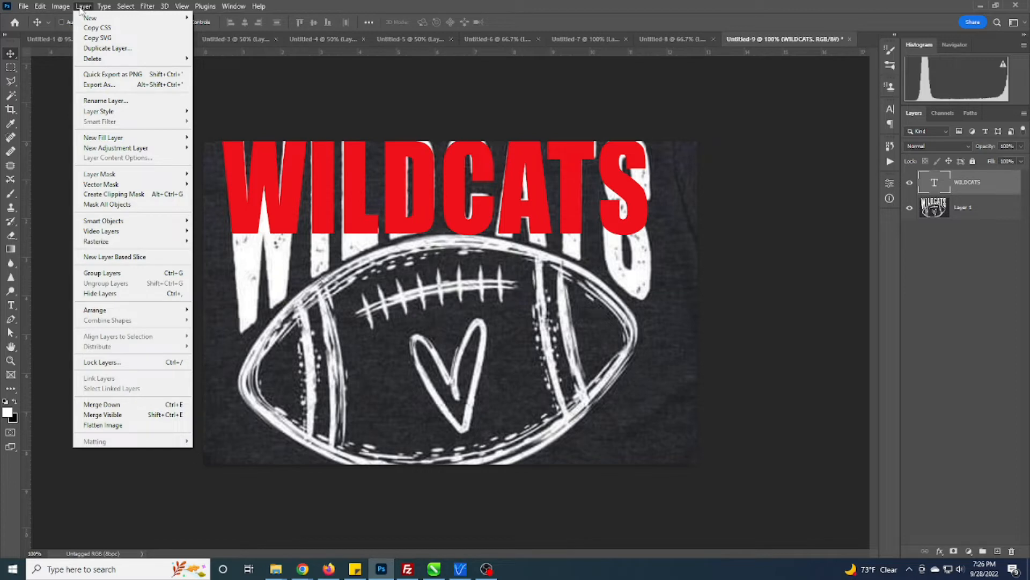
mouse_move(42, 6)
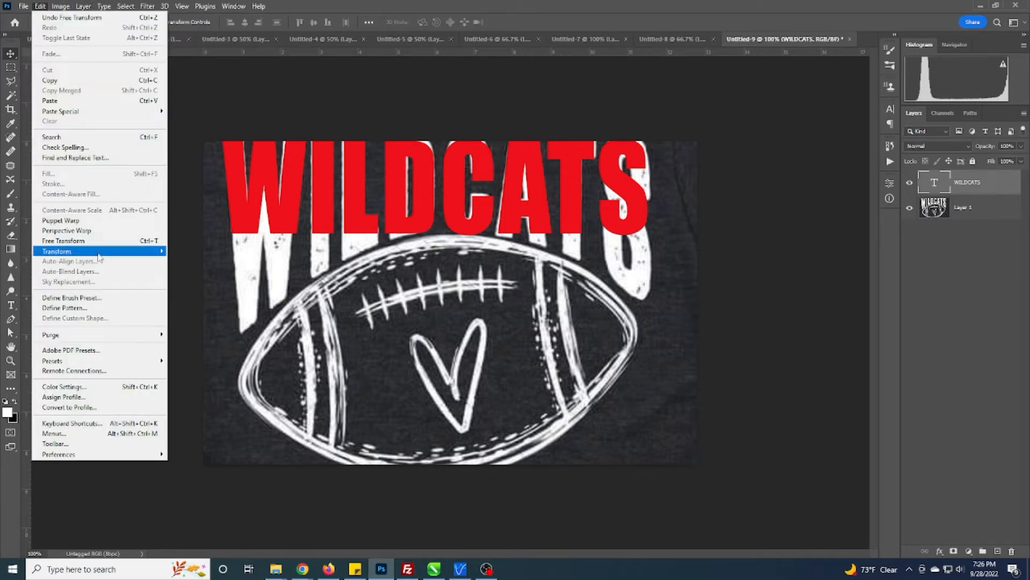
mouse_move(111, 252)
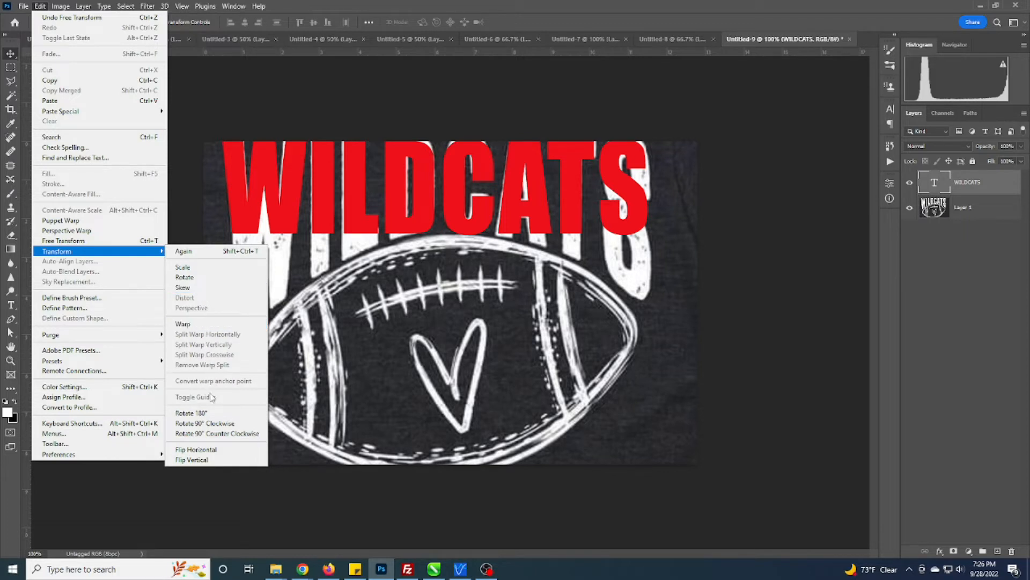
click(147, 242)
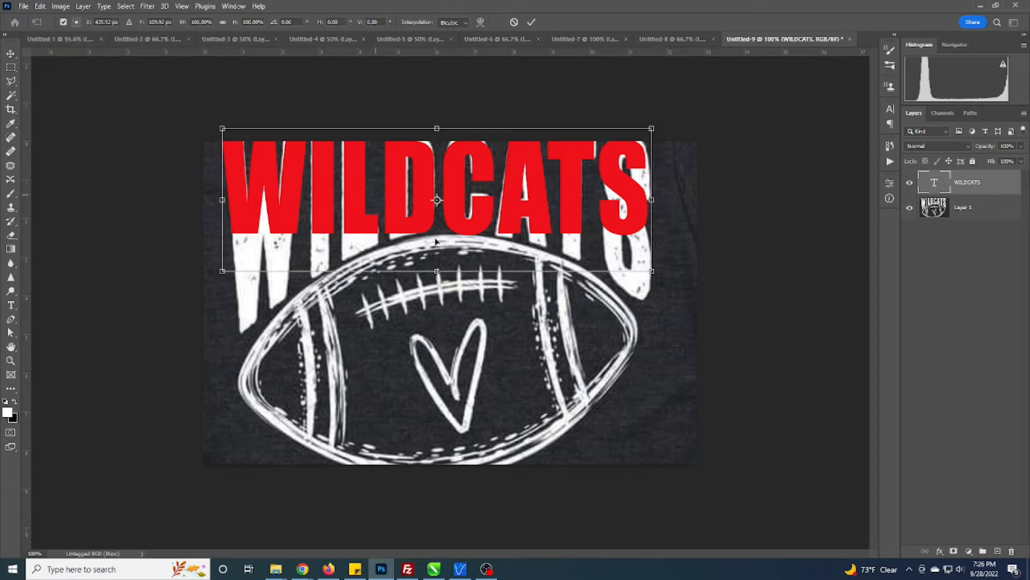
right_click(398, 196)
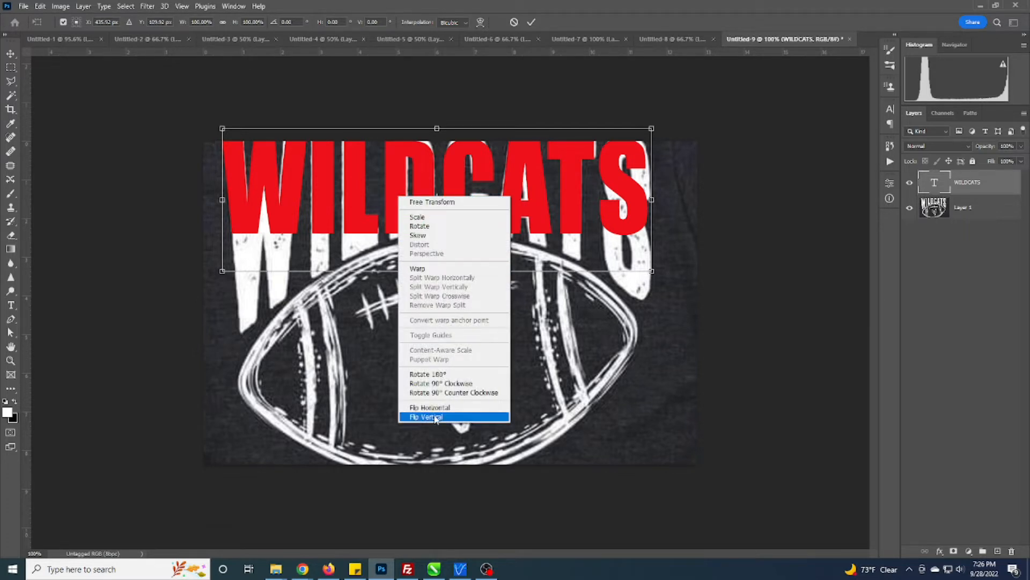
click(422, 270)
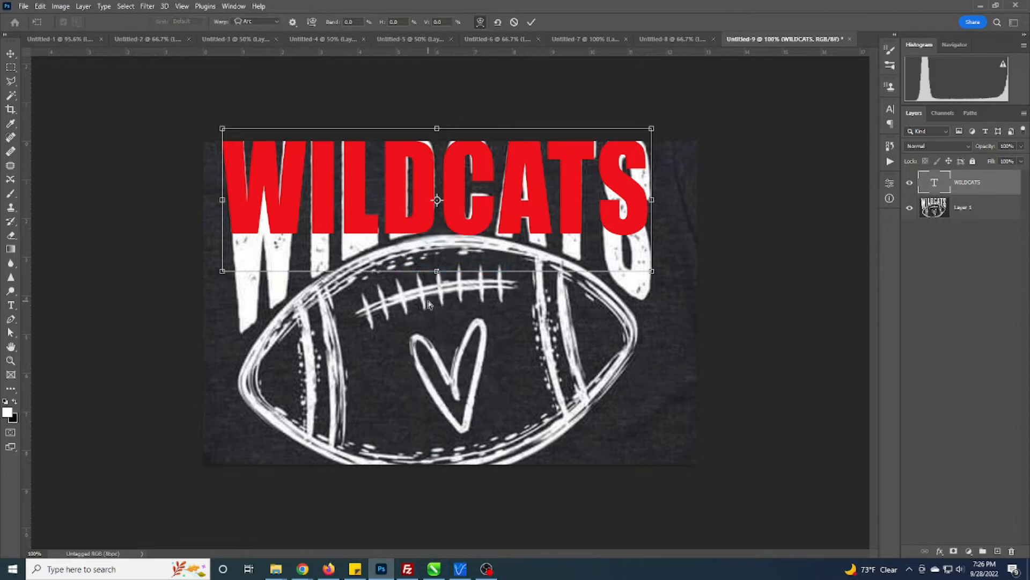
drag(291, 226, 295, 225)
right_click(294, 225)
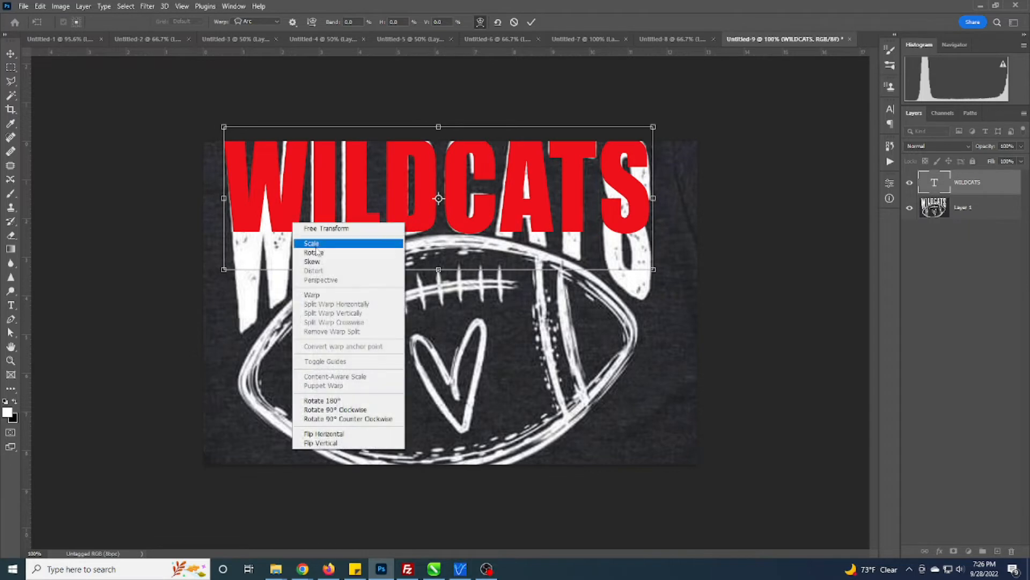
click(326, 294)
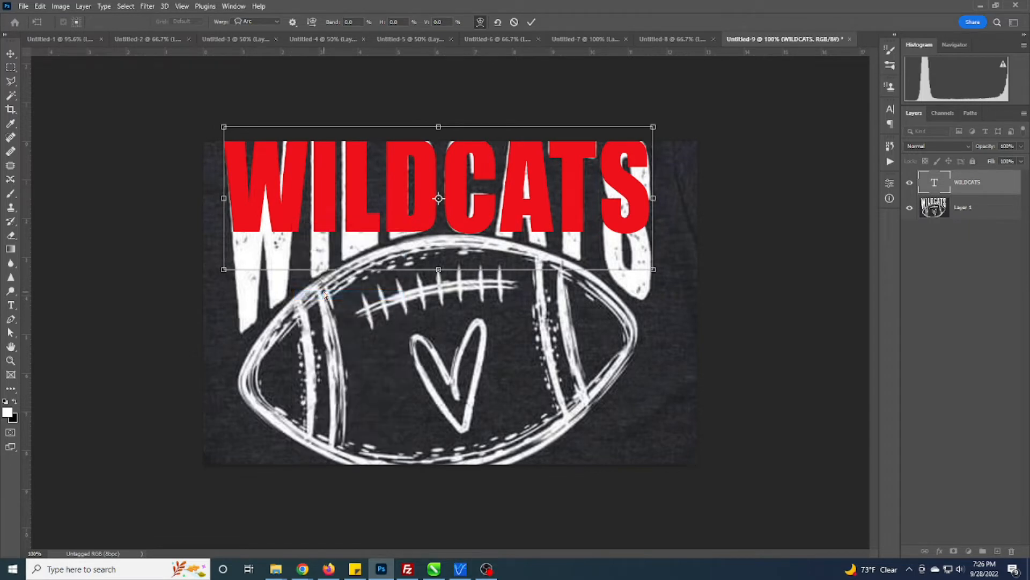
right_click(288, 224)
click(316, 295)
key(Return)
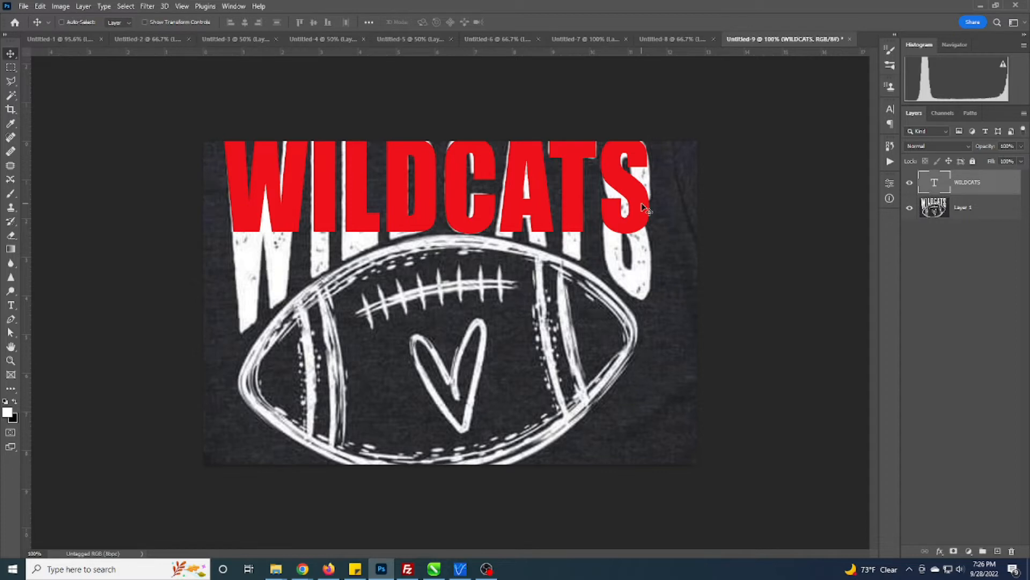
Step: Duplicate the WILDCATS text layer and rasterize the copy, with the original text layer hidden
key(ctrl+j)
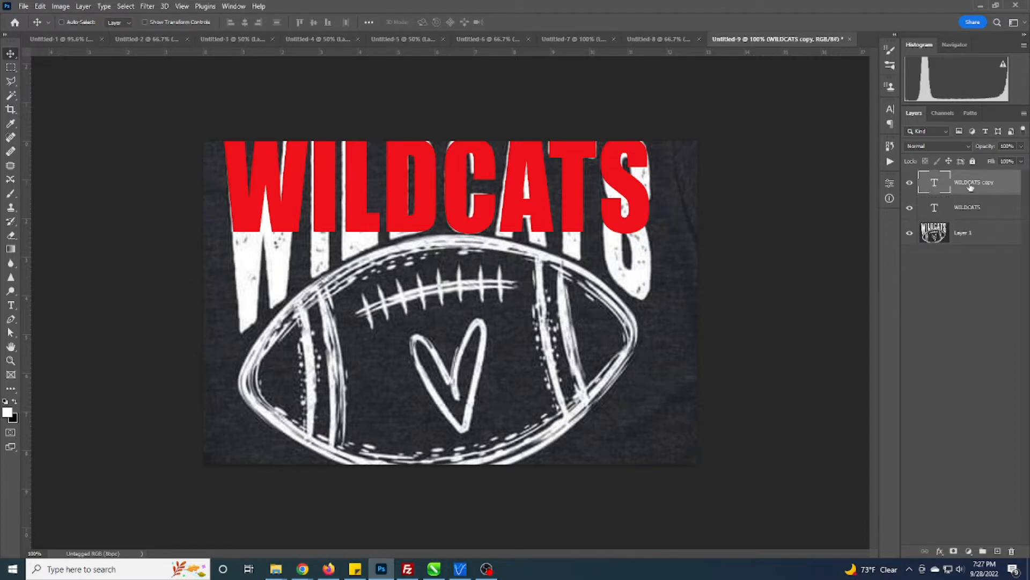
click(910, 209)
right_click(968, 187)
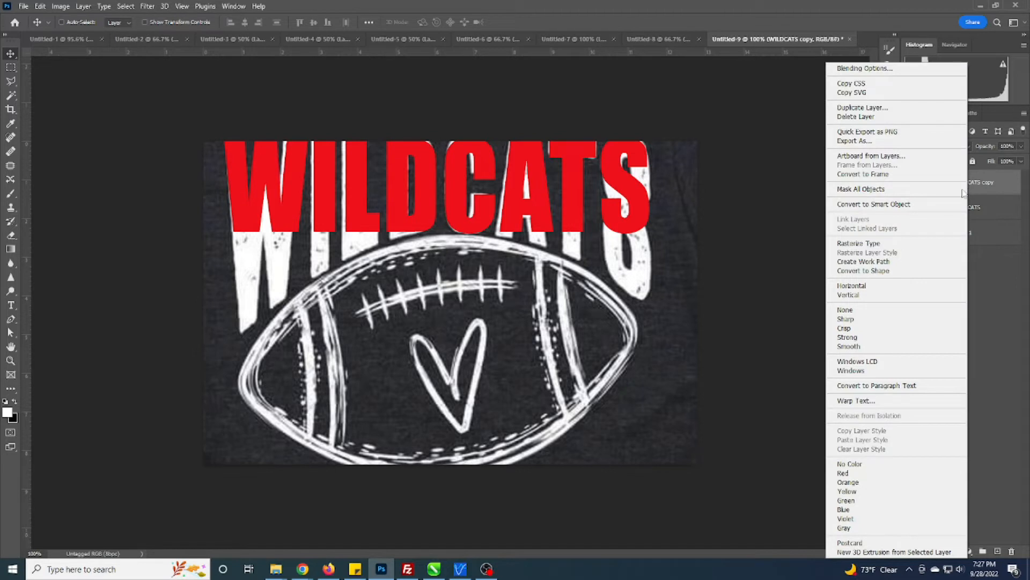
click(873, 245)
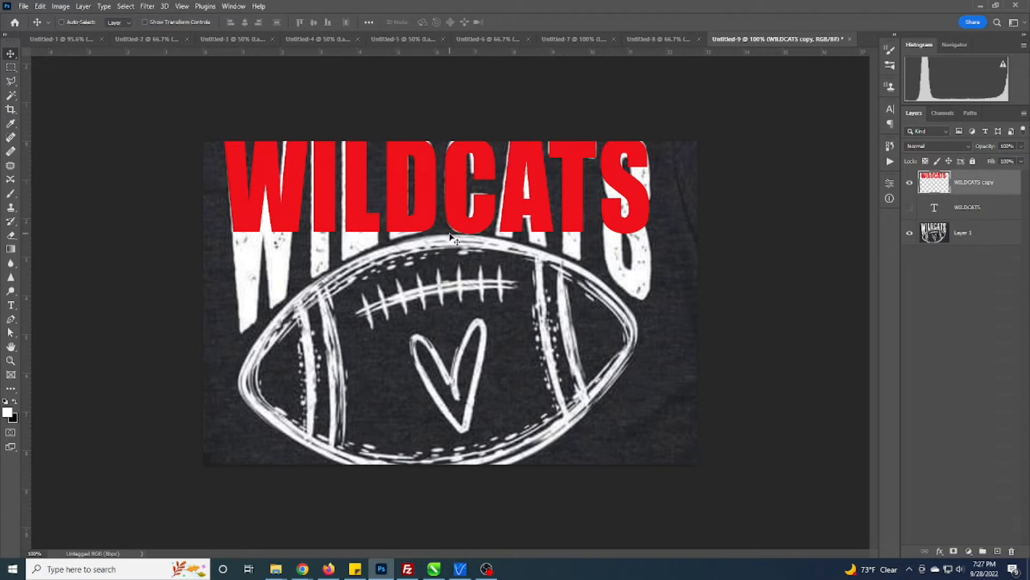
Step: Warp the rasterized WILDCATS copy by pulling its two lower corners down so the W and S reach the reference lettering's ends
key(ctrl+t)
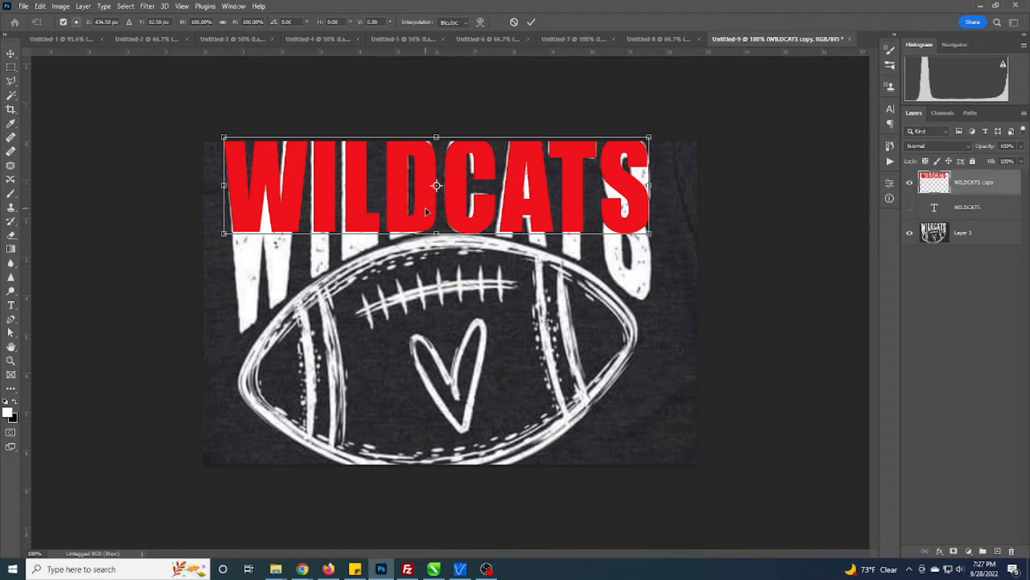
right_click(426, 208)
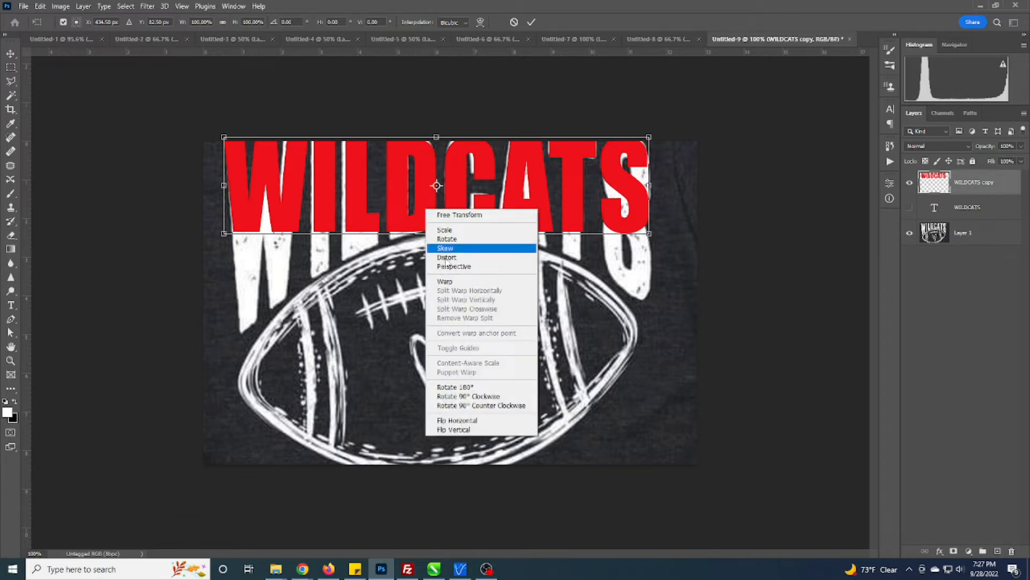
click(448, 282)
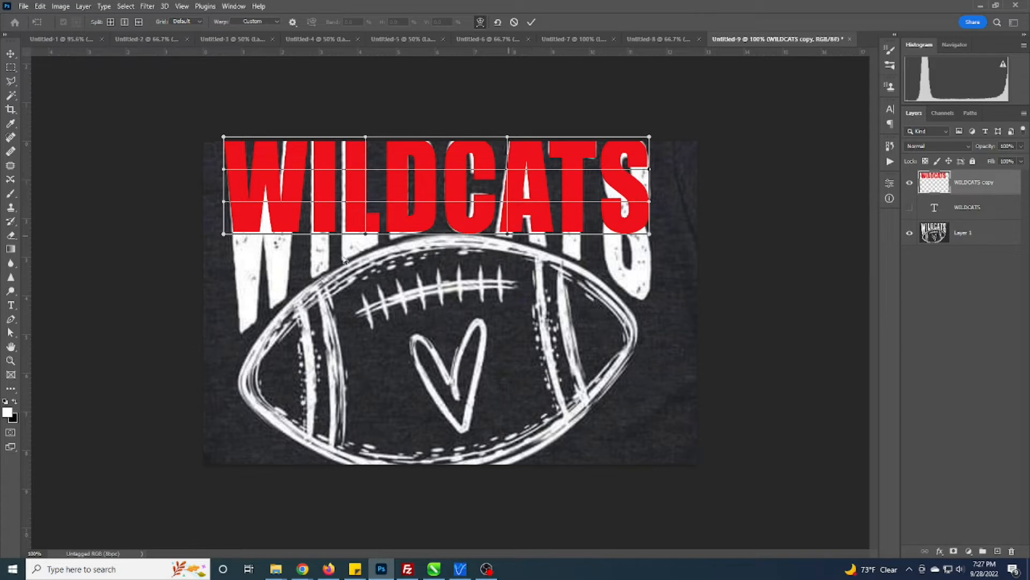
drag(223, 235, 225, 356)
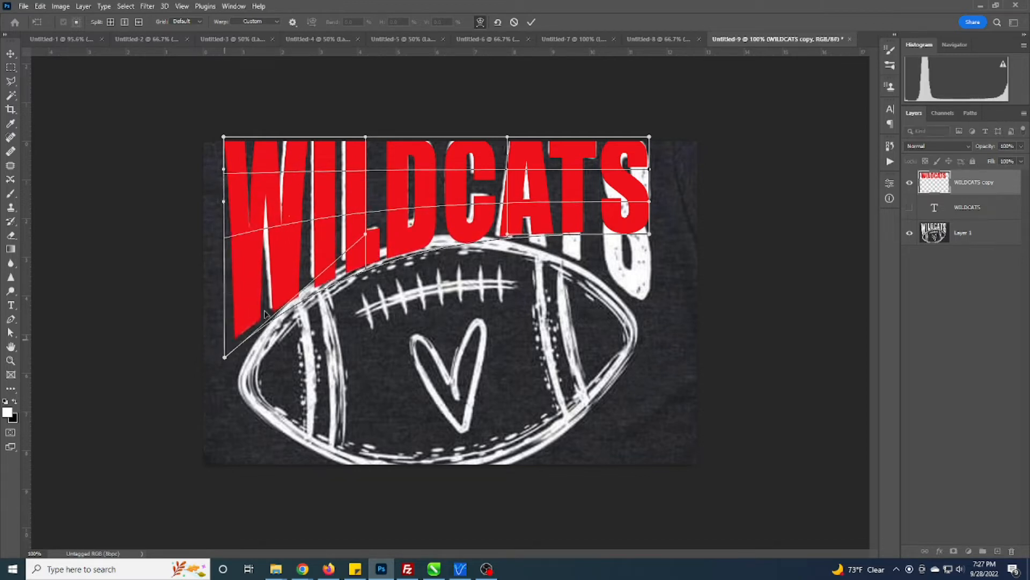
drag(365, 234, 365, 212)
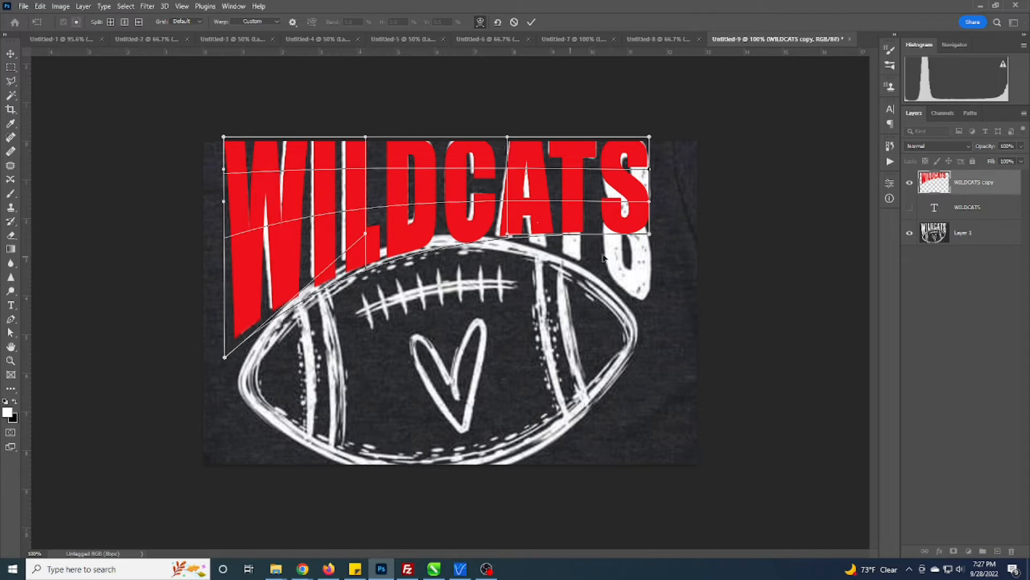
drag(651, 238, 653, 314)
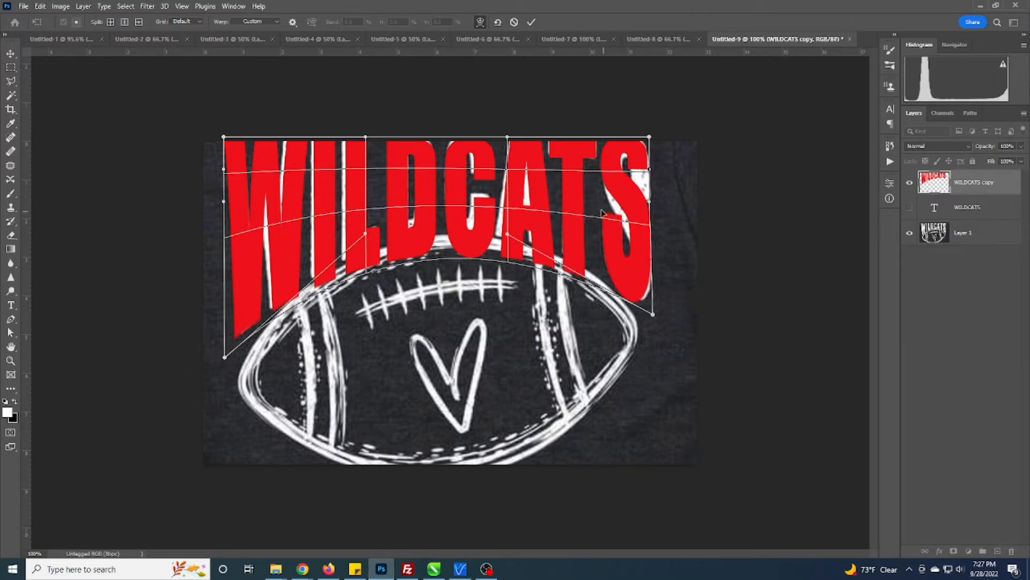
Step: Lower the middle of the S and raise the lettering's center to follow the football's upper curve, then commit the warp
drag(607, 191, 607, 203)
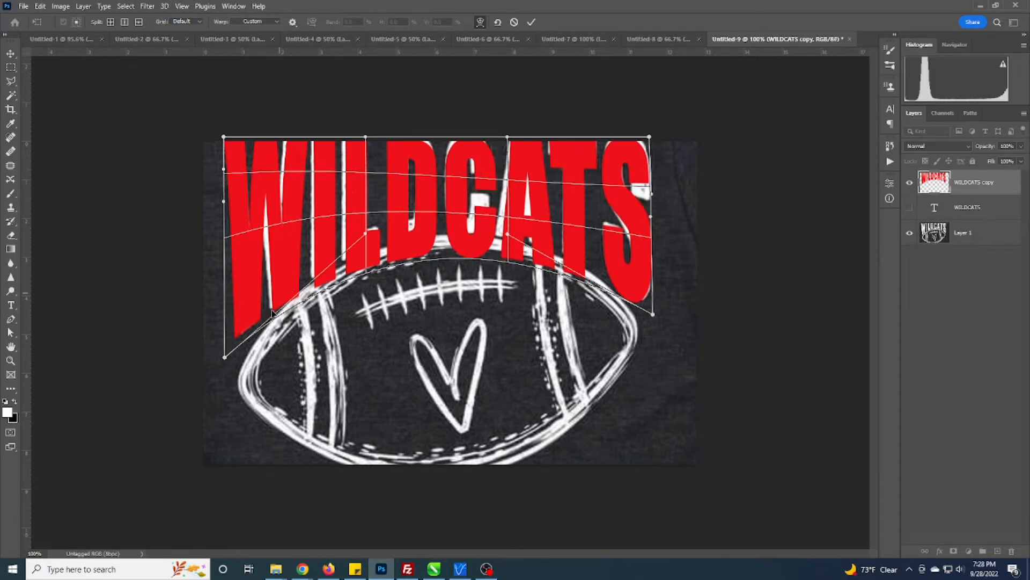
drag(448, 236, 446, 220)
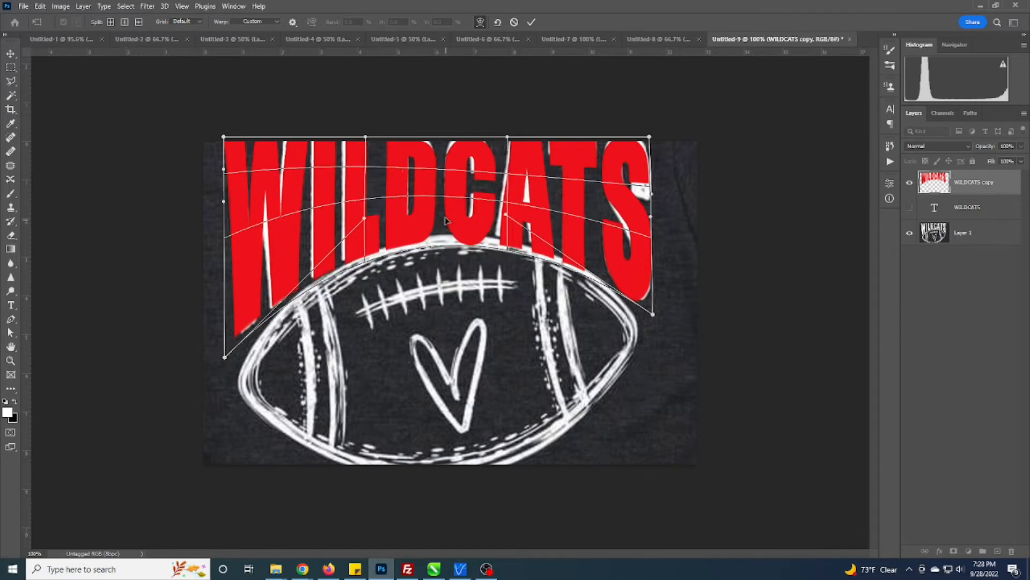
drag(534, 213, 535, 211)
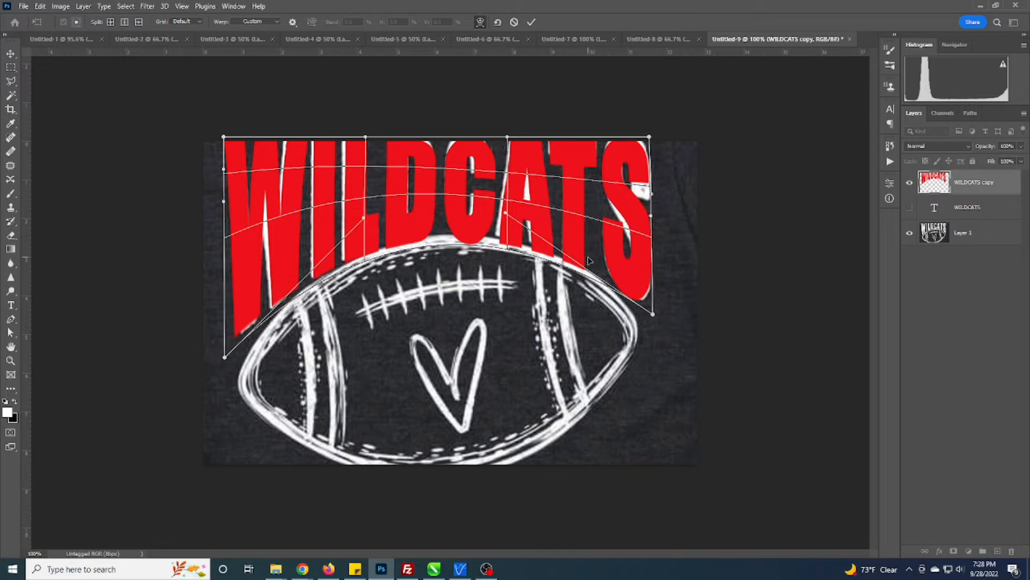
key(Return)
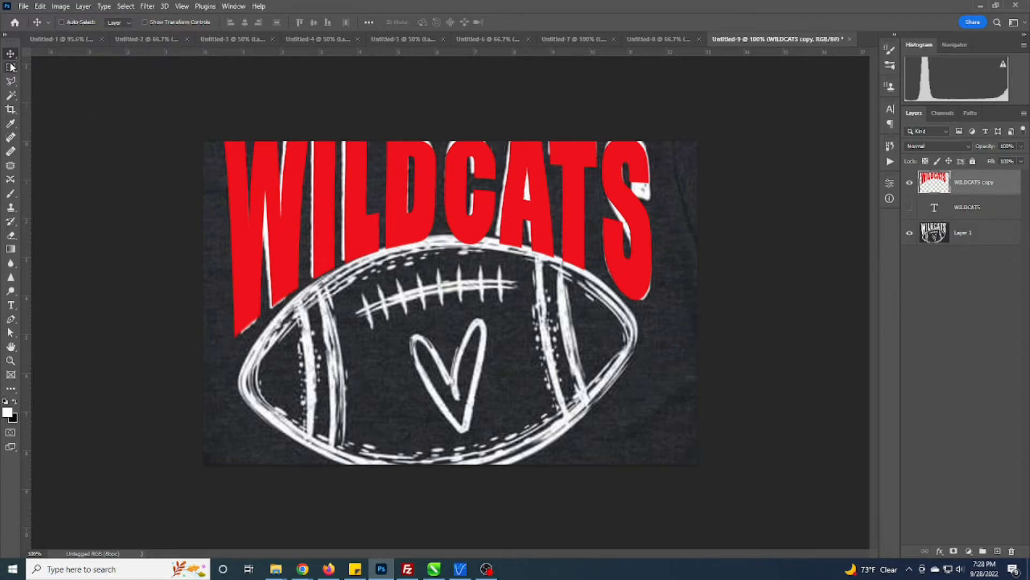
click(10, 81)
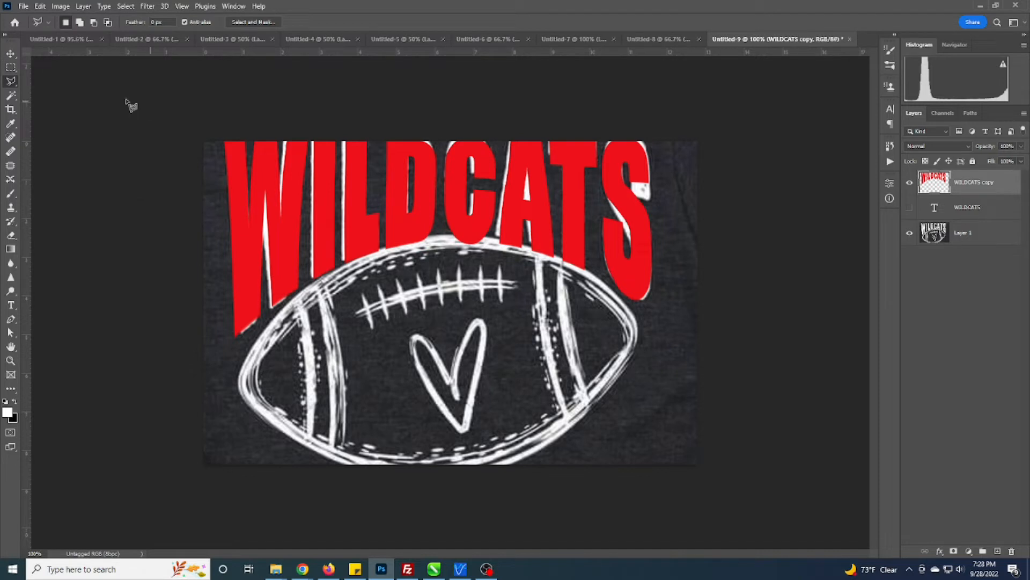
click(11, 67)
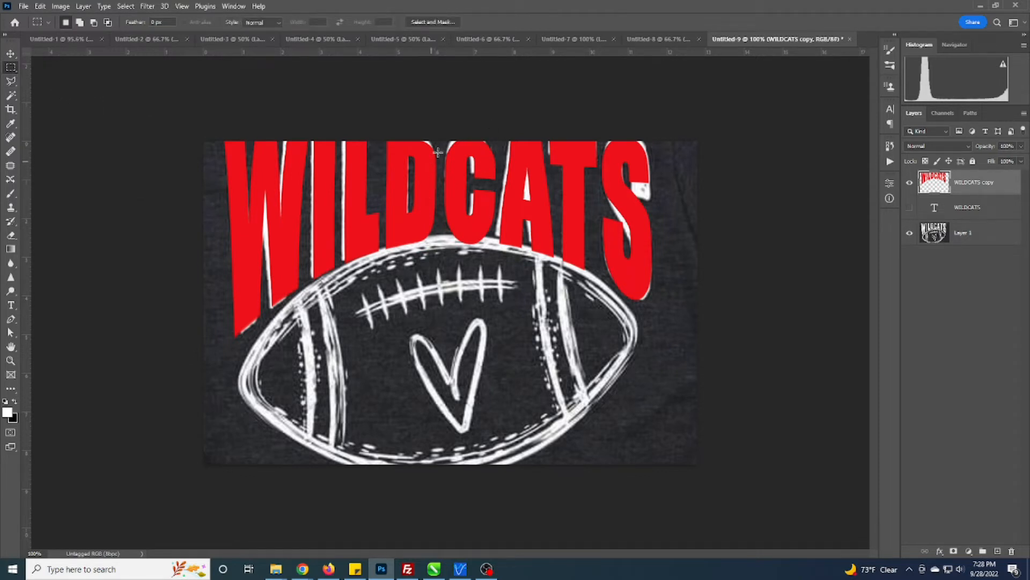
drag(440, 129, 499, 259)
drag(497, 141, 558, 283)
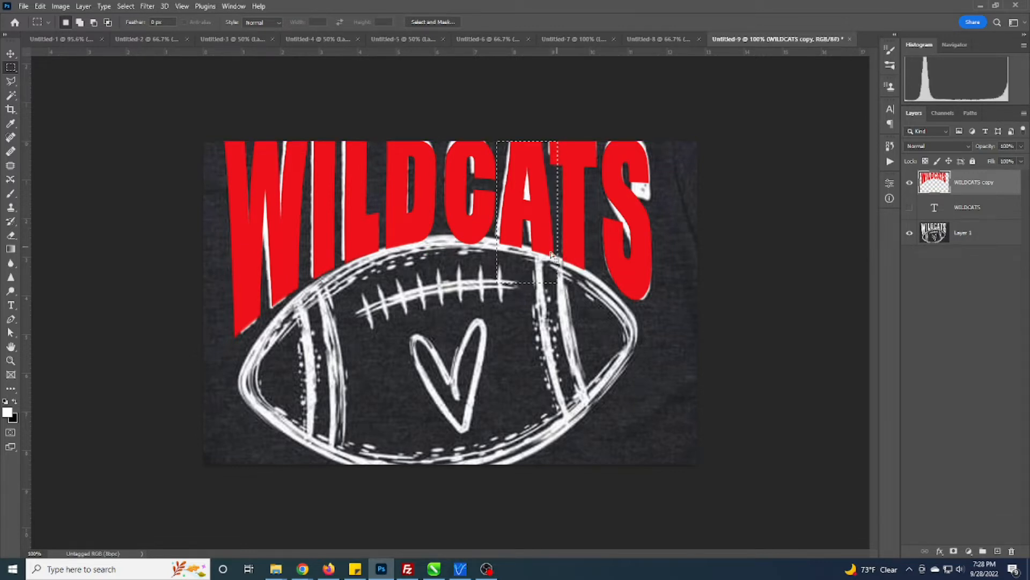
click(534, 188)
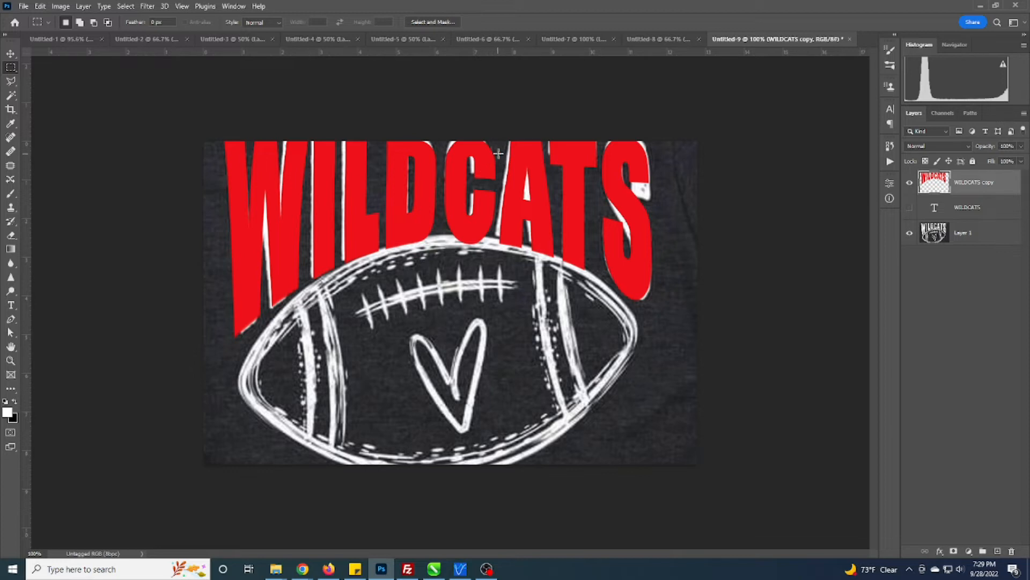
drag(477, 141, 565, 281)
click(527, 152)
Step: Move the rasterized WILDCATS lettering slightly down so the tops of its letters sit inside the canvas
key(v)
mouse_move(528, 160)
mouse_down()
mouse_move(530, 174)
mouse_move(590, 179)
mouse_move(521, 167)
mouse_move(525, 157)
mouse_up()
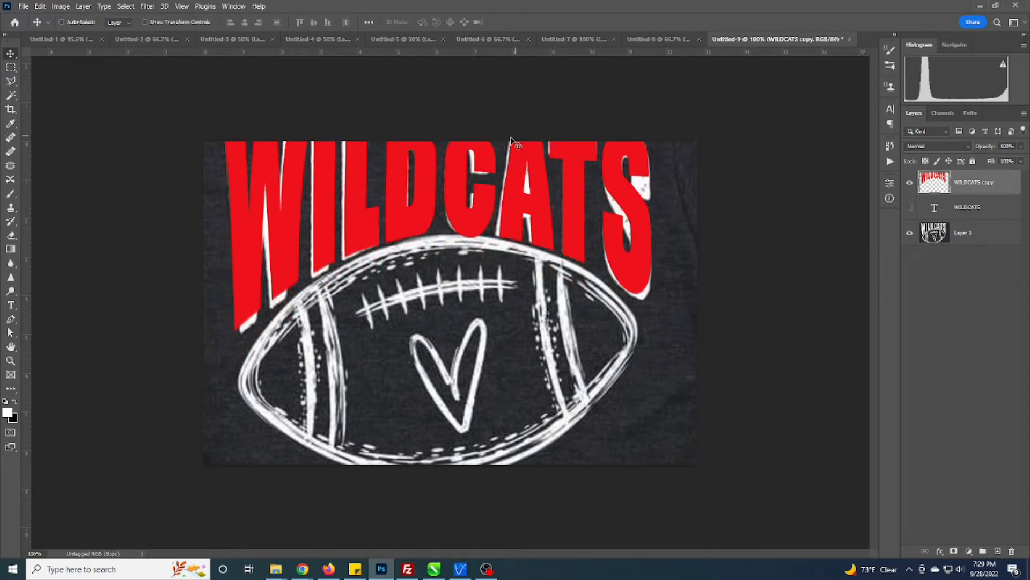
drag(530, 153, 530, 159)
Step: Set the canvas height to 10 inches and move the rasterized WILDCATS lettering up into the added space
click(61, 6)
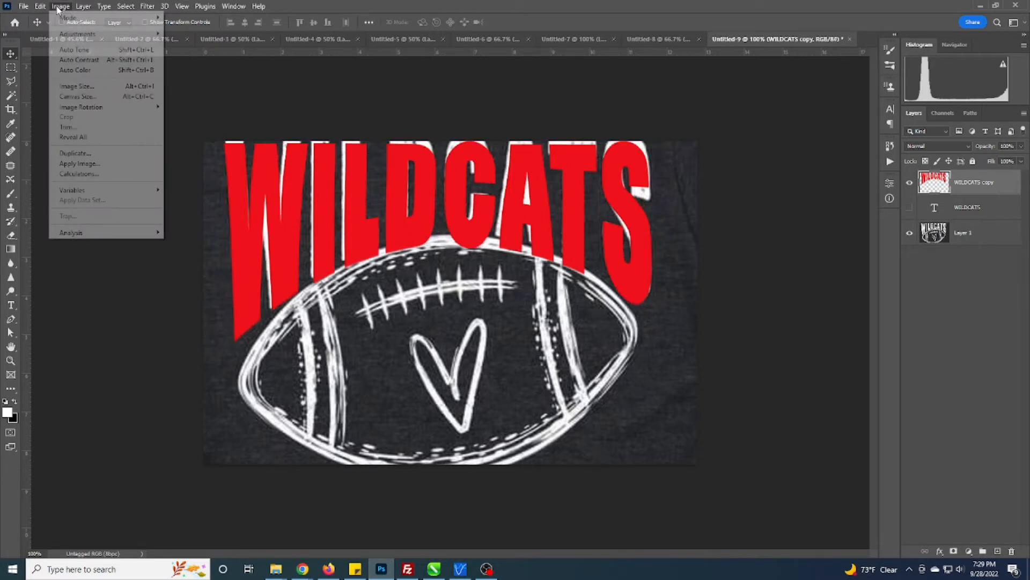
click(80, 96)
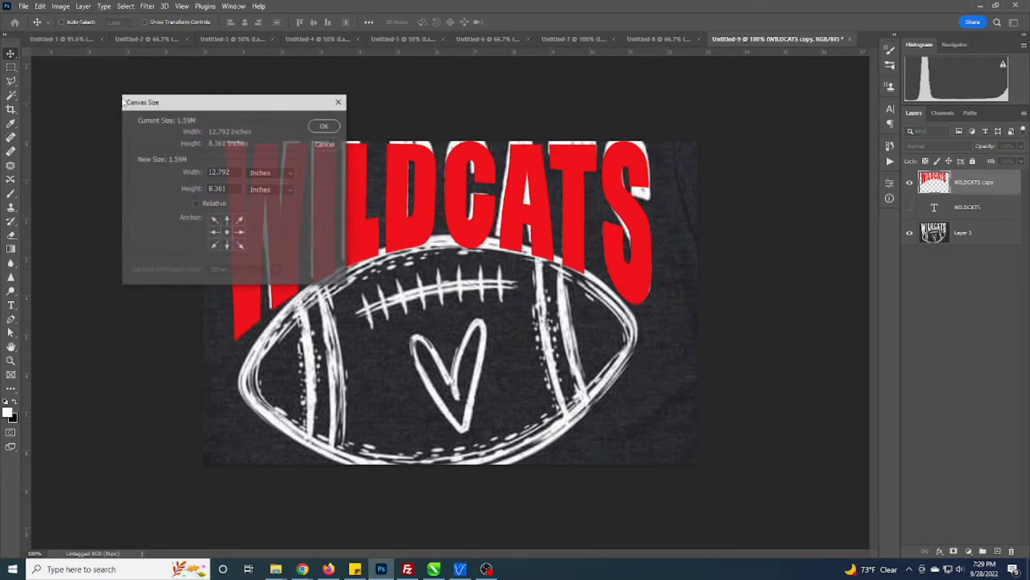
key(Tab)
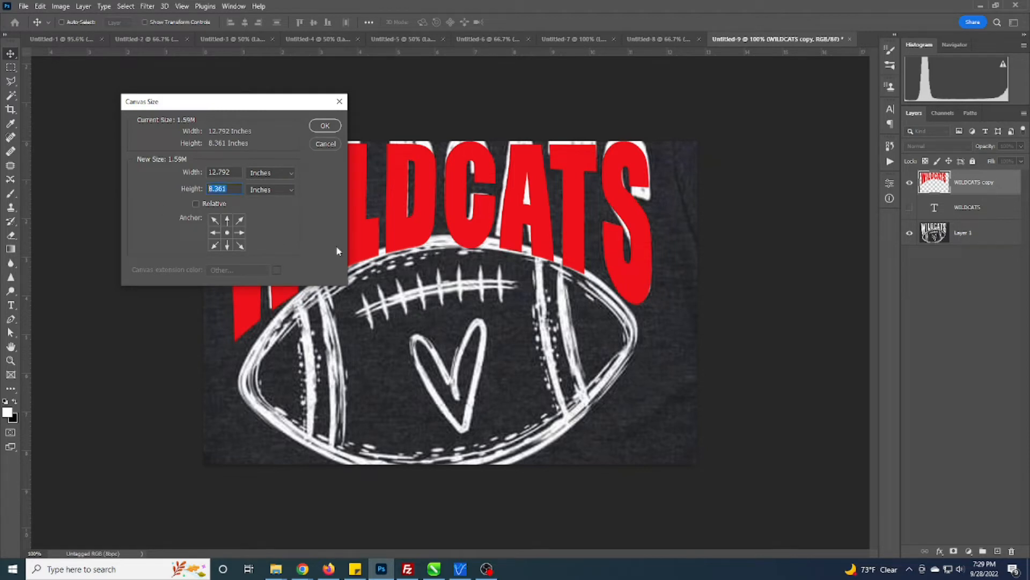
text(10)
key(Return)
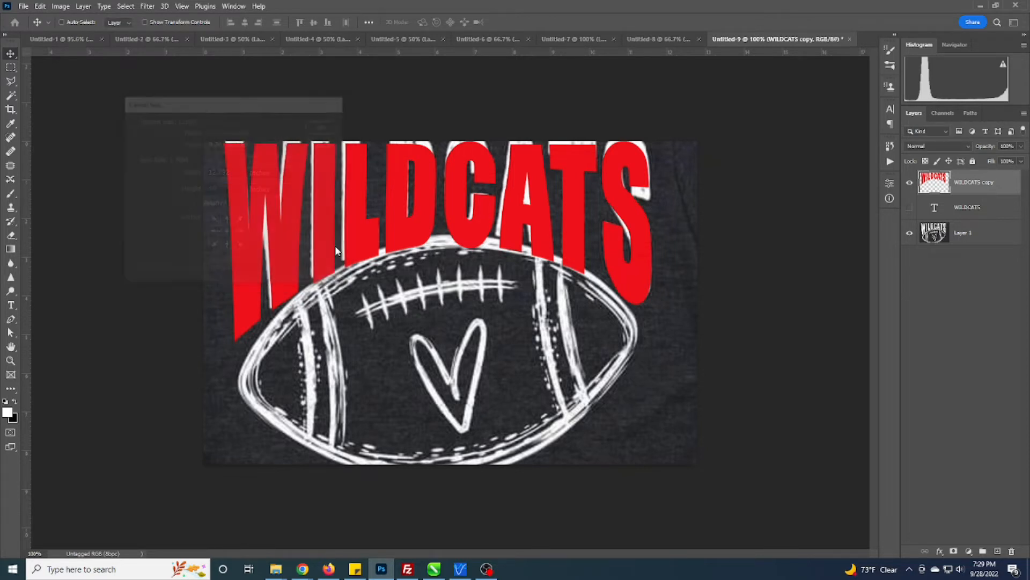
drag(514, 210, 510, 192)
Step: Outline the letter A of the rasterized WILDCATS lettering with a Polygonal Lasso selection
click(11, 81)
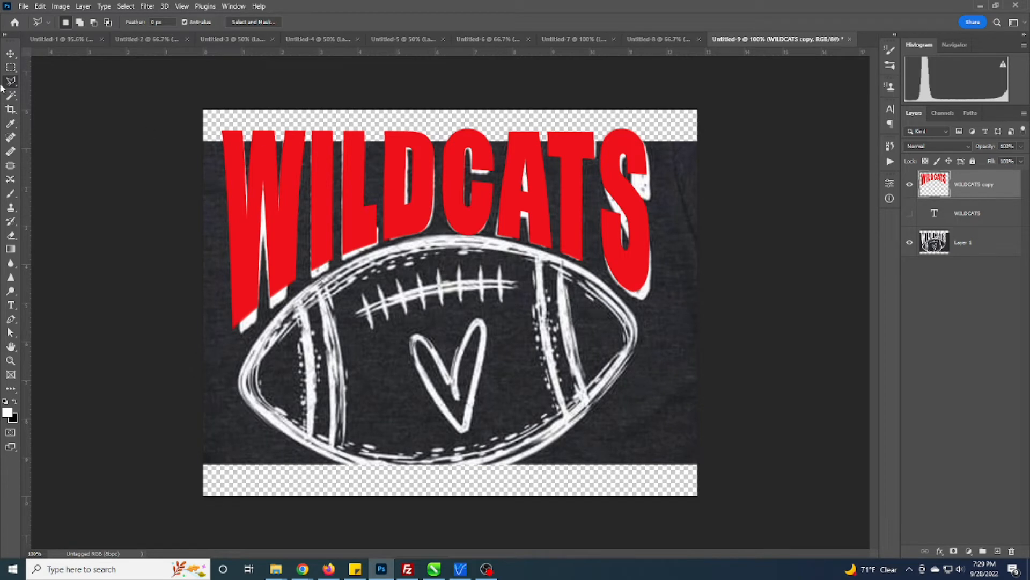
right_click(10, 84)
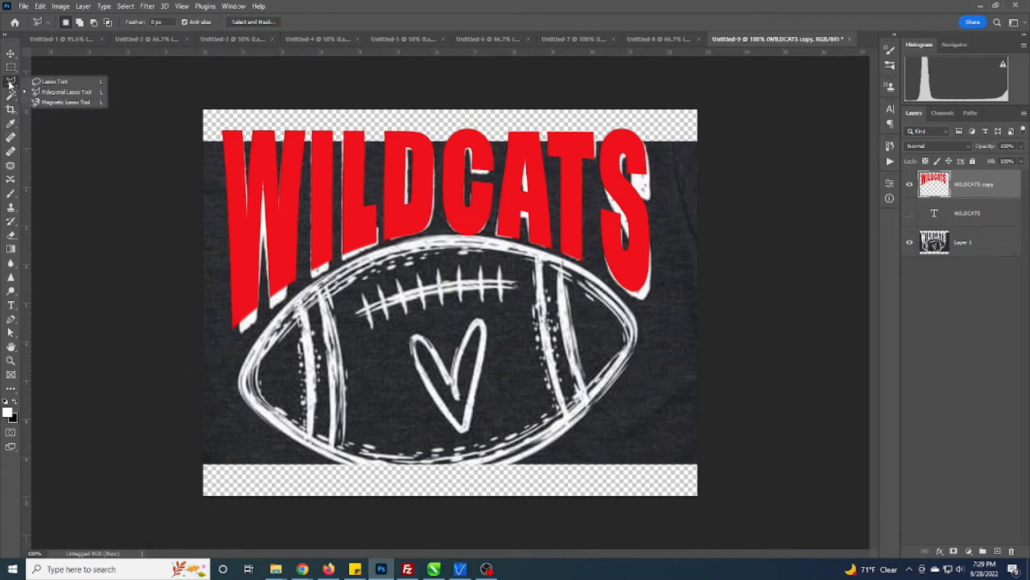
click(57, 94)
click(504, 125)
click(491, 245)
click(552, 258)
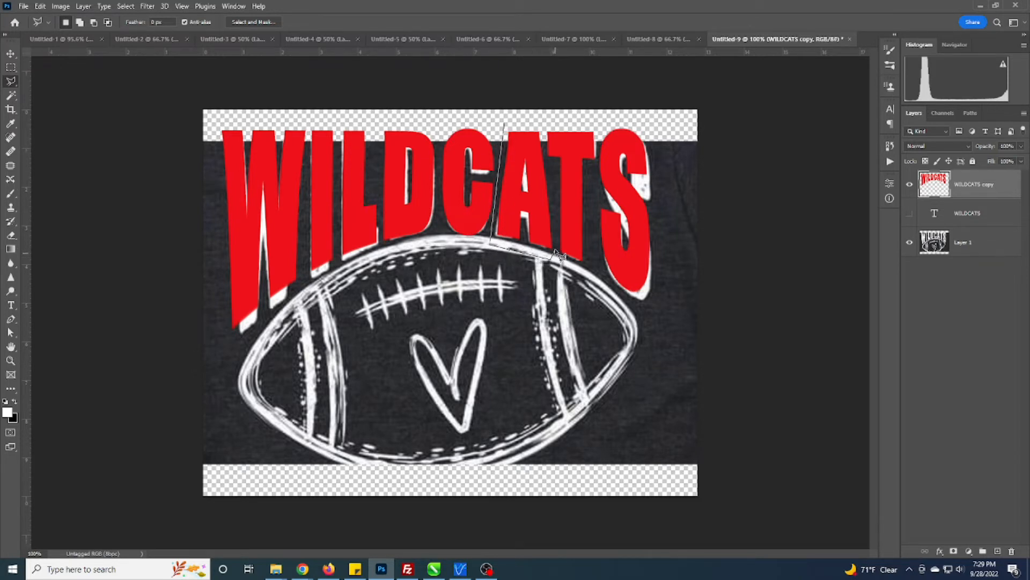
click(556, 215)
click(545, 142)
click(541, 119)
click(507, 127)
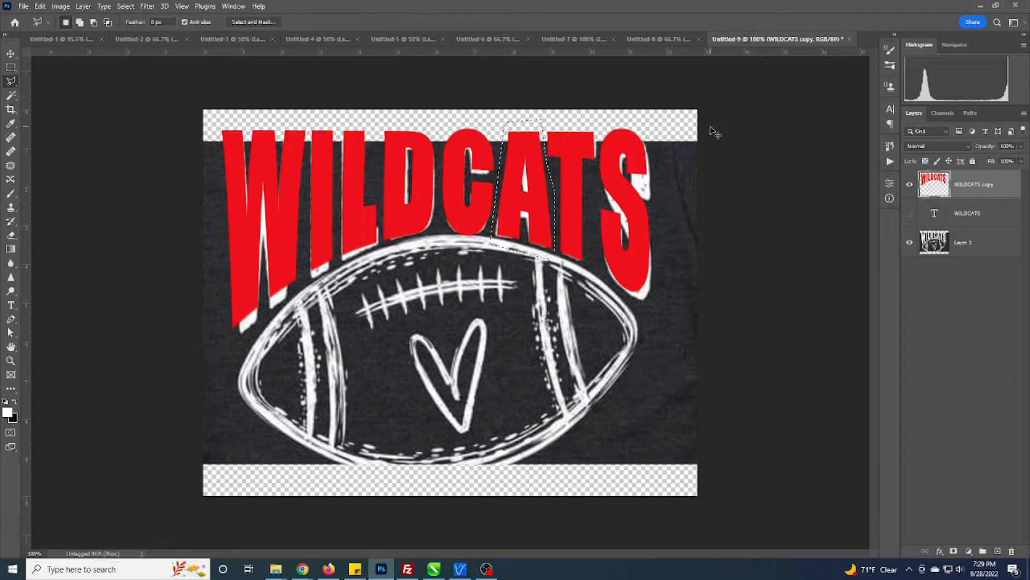
Step: Warp the selected A, spreading its lower-left foot and pulling its right side slightly inward, then commit and deselect
key(ctrl+t)
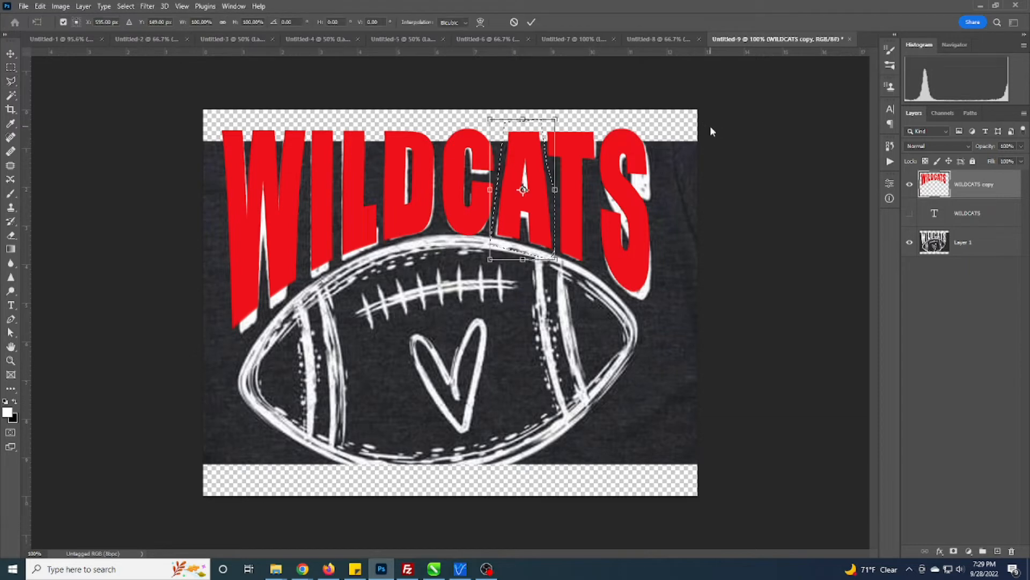
right_click(514, 226)
click(525, 298)
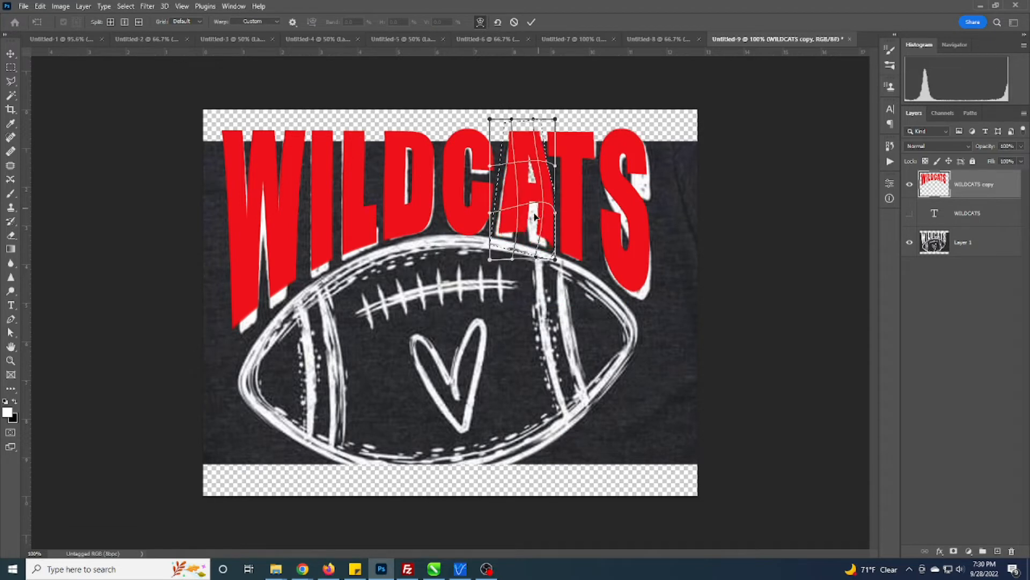
drag(529, 220, 527, 223)
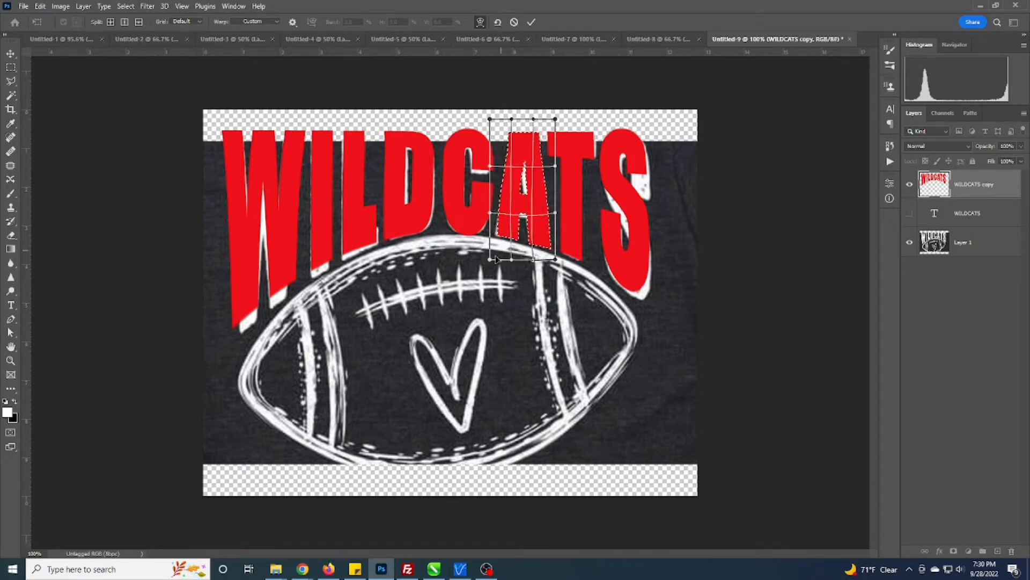
drag(489, 262, 485, 263)
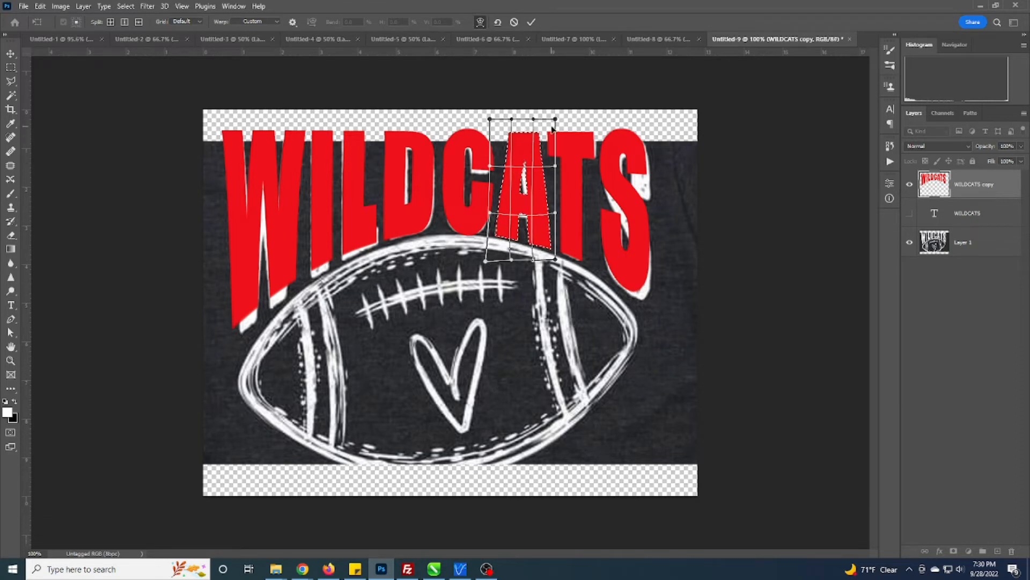
drag(555, 119, 553, 121)
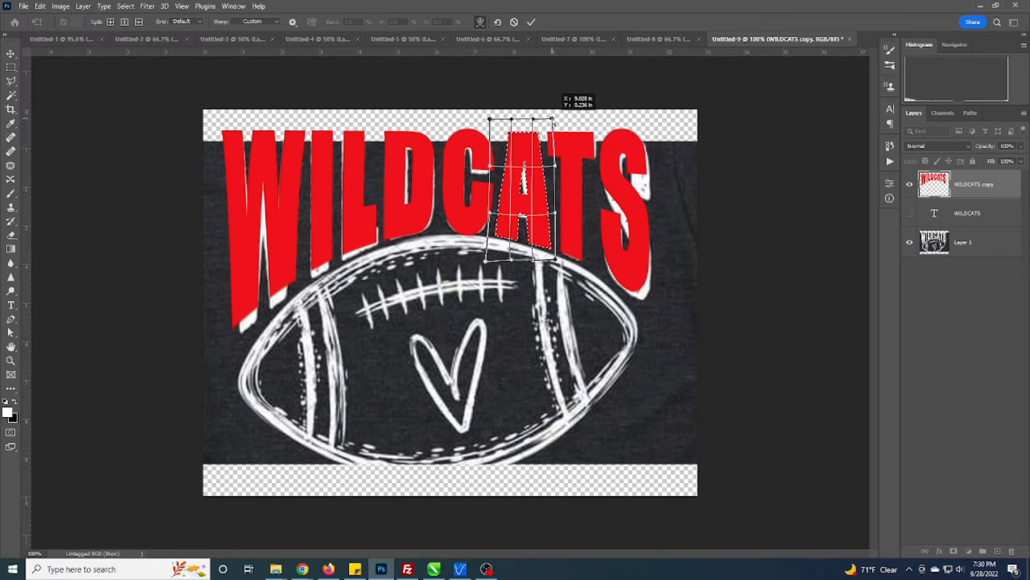
drag(545, 199, 540, 201)
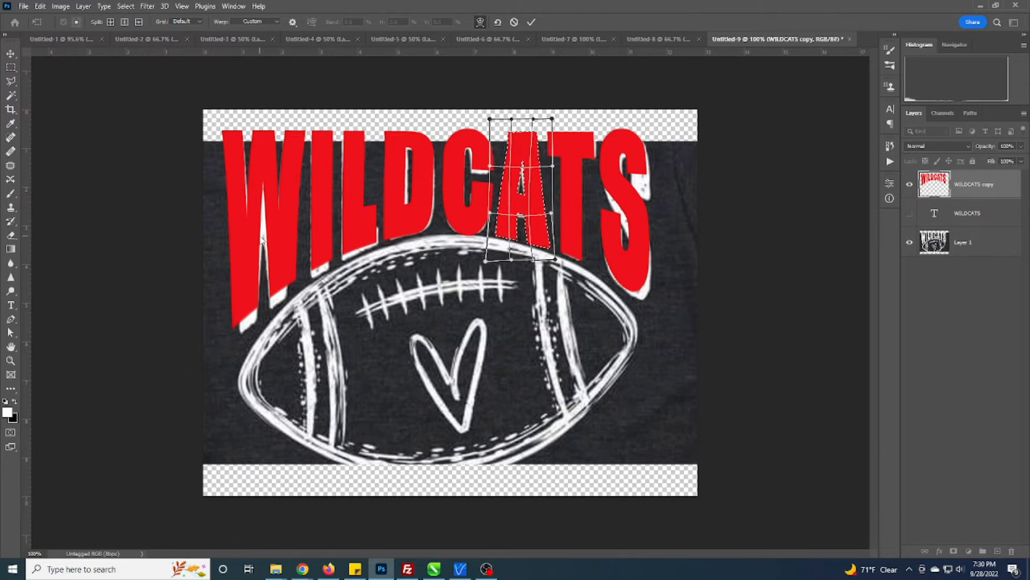
key(Return)
key(ctrl+d)
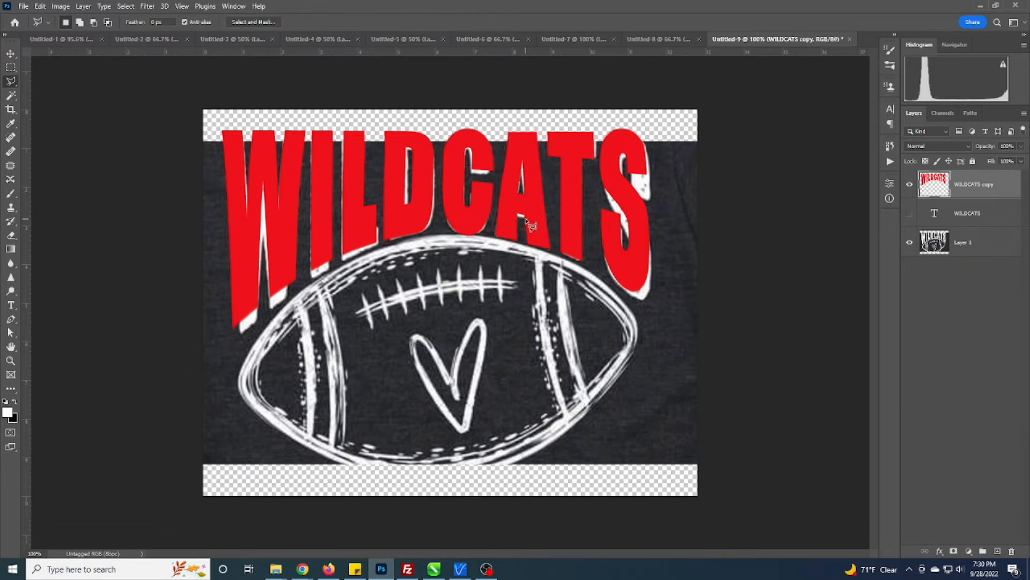
Step: Outline the letter S with the Polygonal Lasso and copy it to its own new layer
click(609, 116)
click(597, 159)
click(591, 216)
click(600, 297)
click(656, 318)
click(669, 231)
click(667, 125)
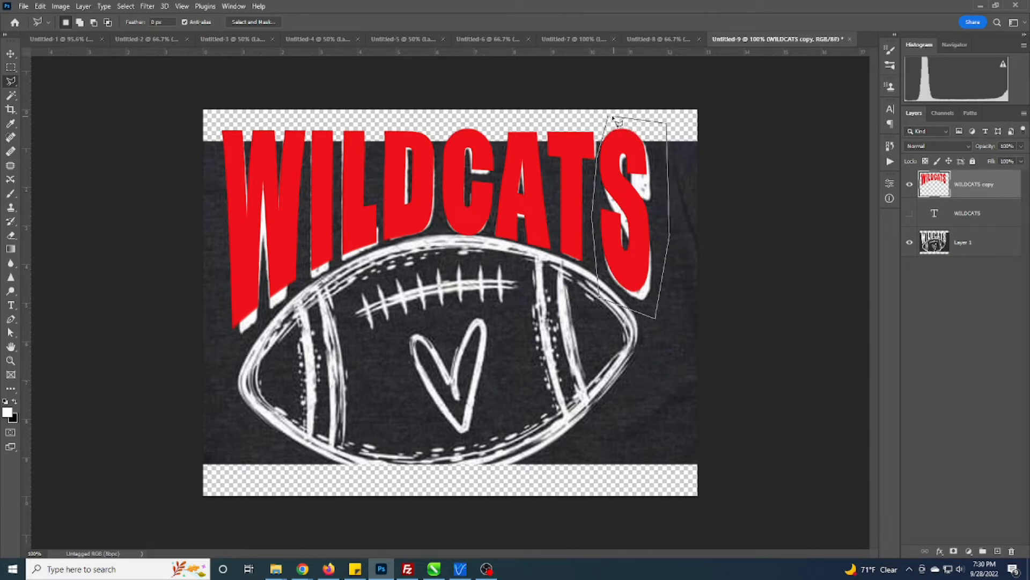
click(611, 118)
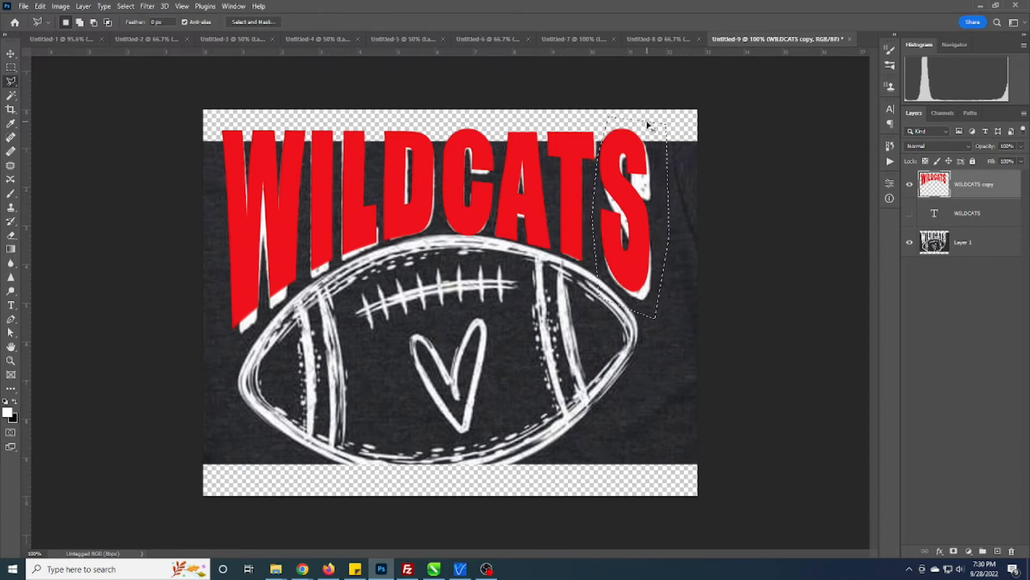
key(ctrl+j)
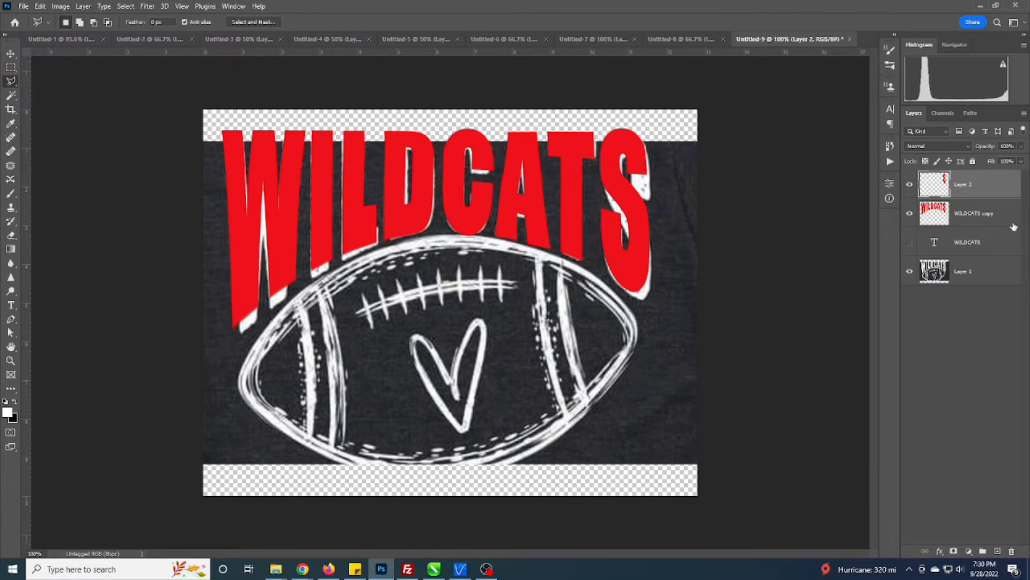
Step: Lasso the S on the WILDCATS copy layer, delete it from that layer, and deselect
click(1009, 216)
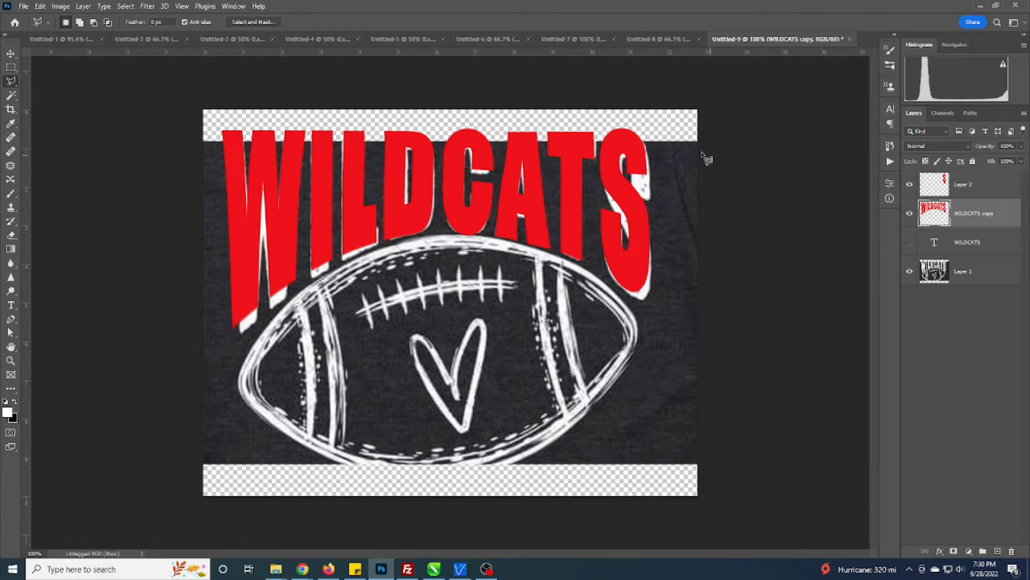
click(607, 121)
click(600, 142)
click(594, 293)
click(658, 332)
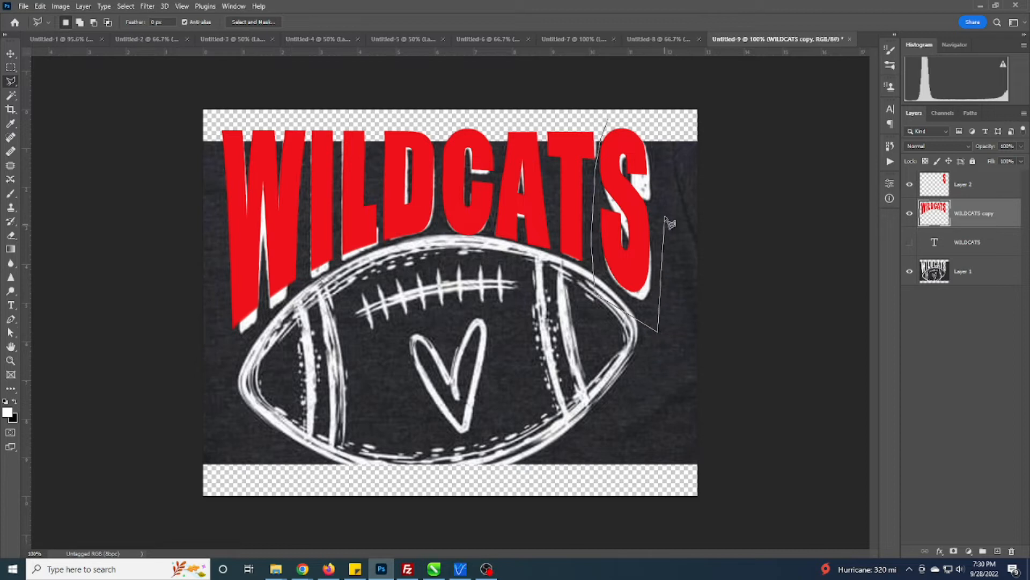
click(667, 113)
click(612, 119)
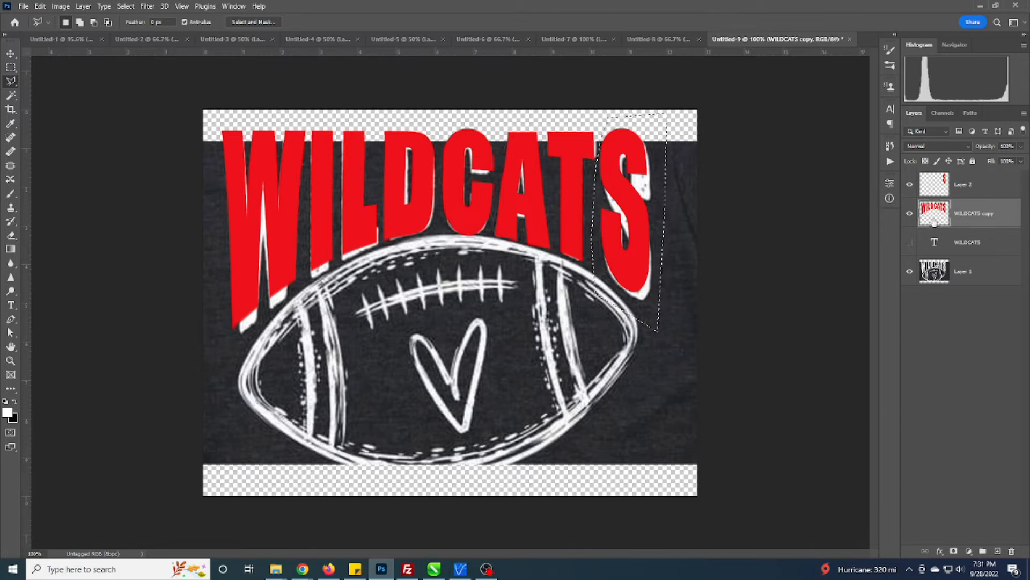
key(Delete)
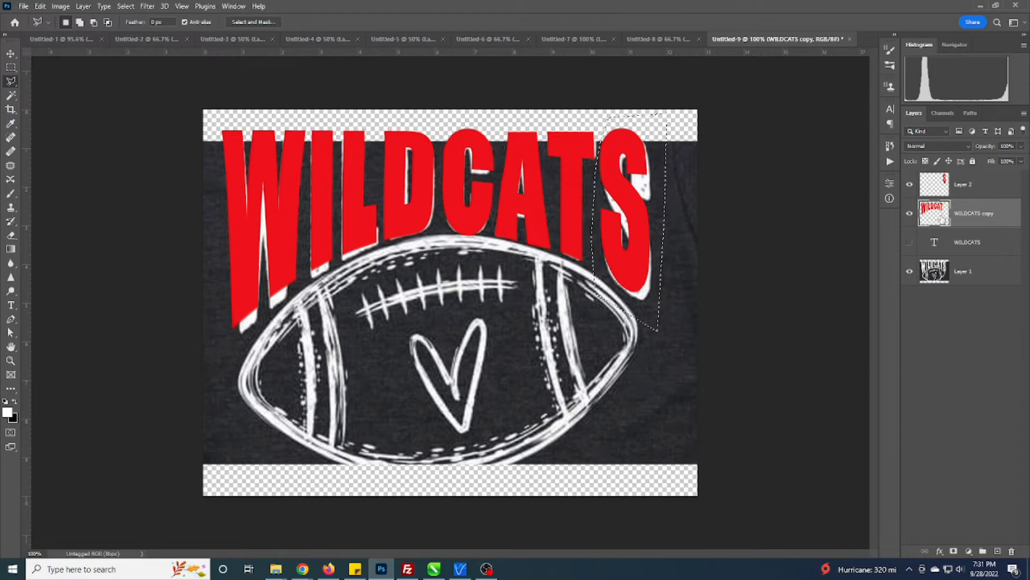
key(ctrl+d)
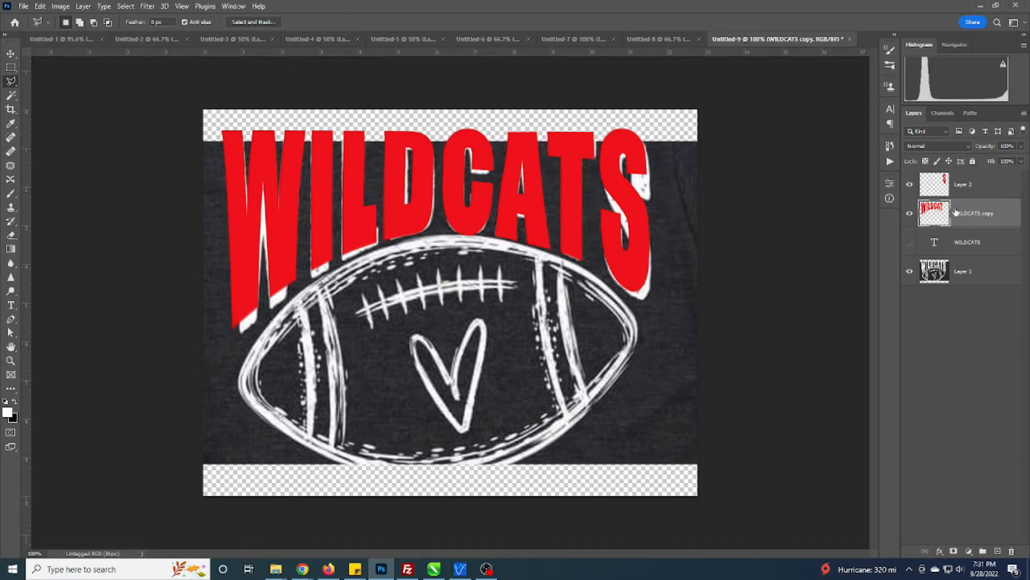
Step: Toggle the visibility of Layer 2 to check that the S is separate from the other letters
click(909, 185)
click(909, 185)
click(909, 186)
click(909, 185)
click(909, 185)
click(909, 185)
Step: Free Transform the S on Layer 2, lowering it onto the reference S and stretching its top upward to about 104.55% height
click(960, 185)
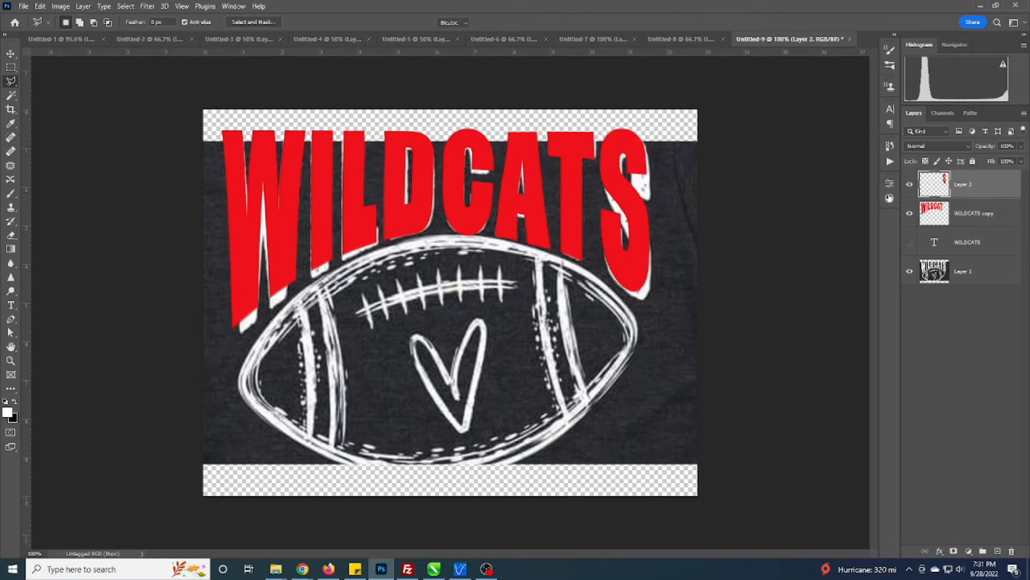
key(ctrl+t)
drag(636, 250, 639, 260)
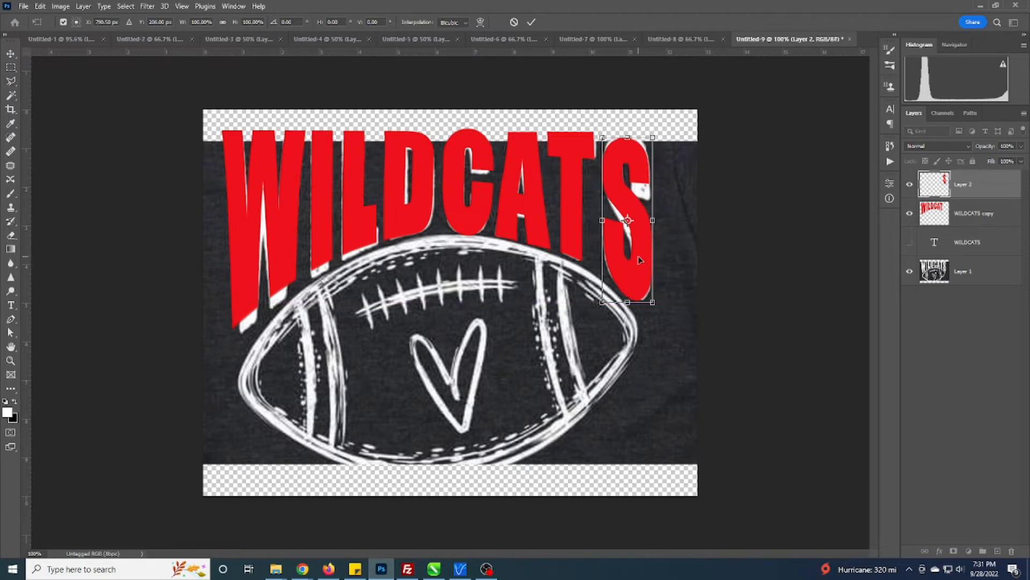
key(Up)
key(Up)
key(Up)
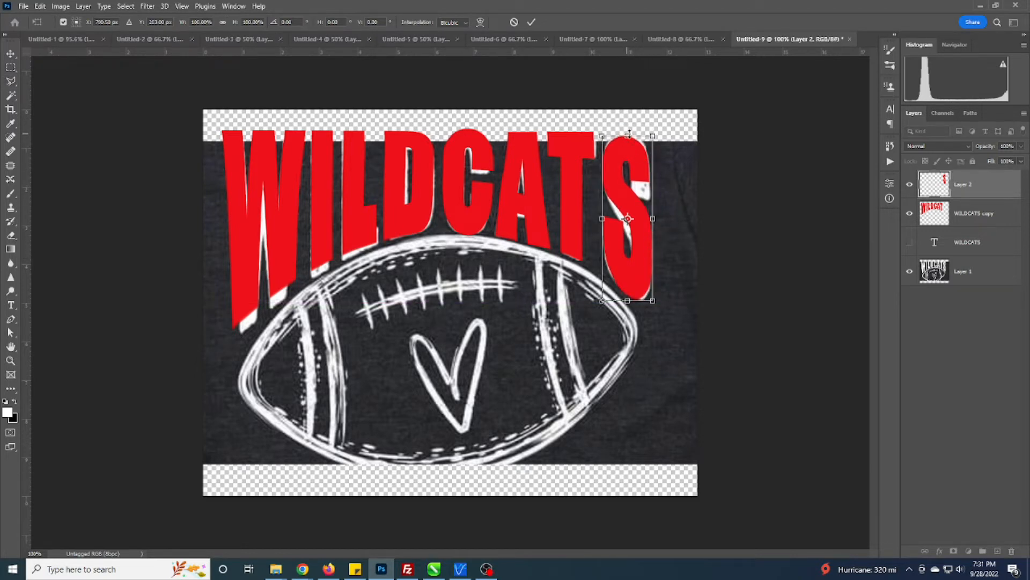
drag(630, 131, 630, 128)
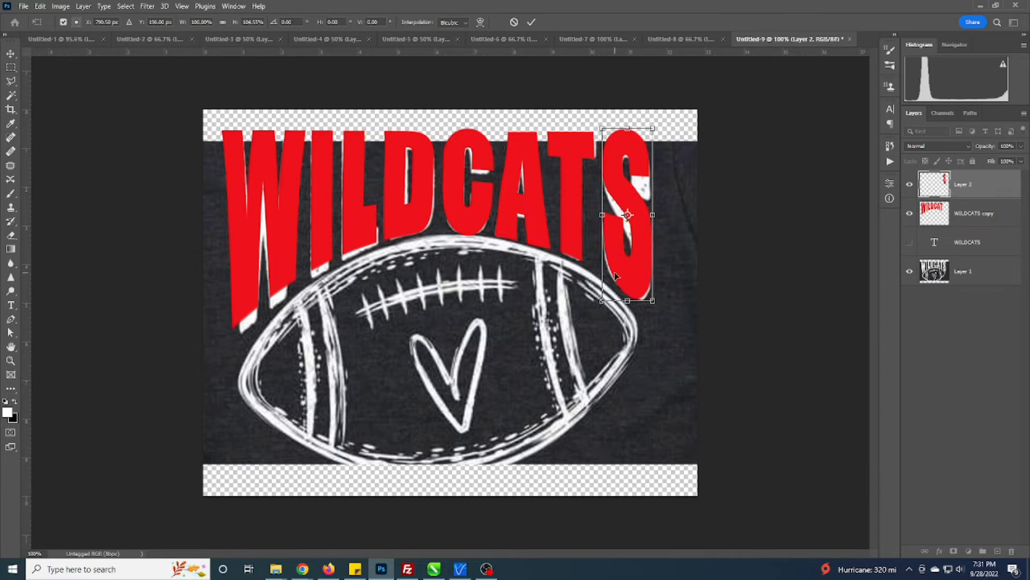
Step: Warp the S on Layer 2 by bending its lower middle inward to follow the reference S, and apply the warp
right_click(636, 237)
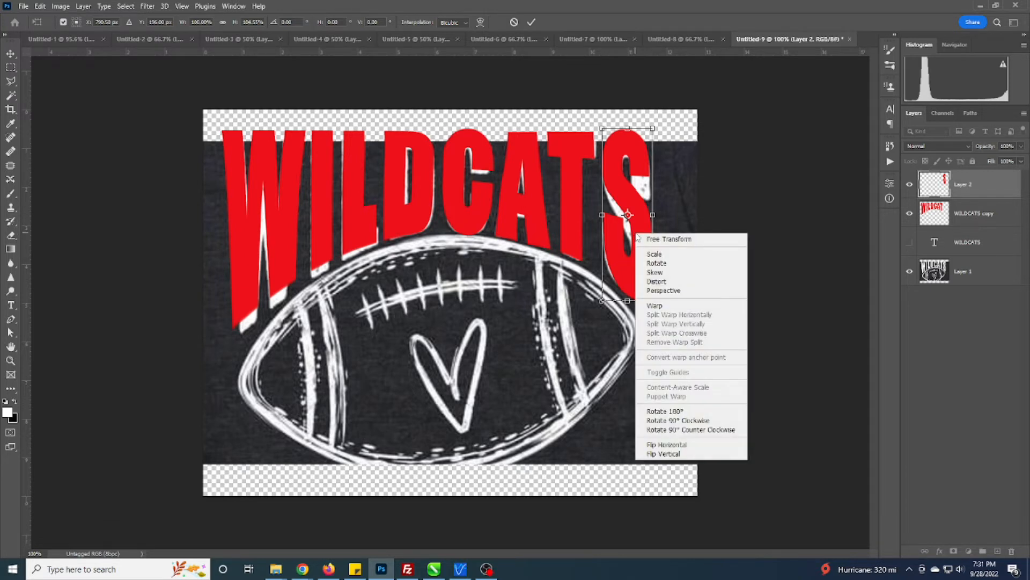
click(654, 306)
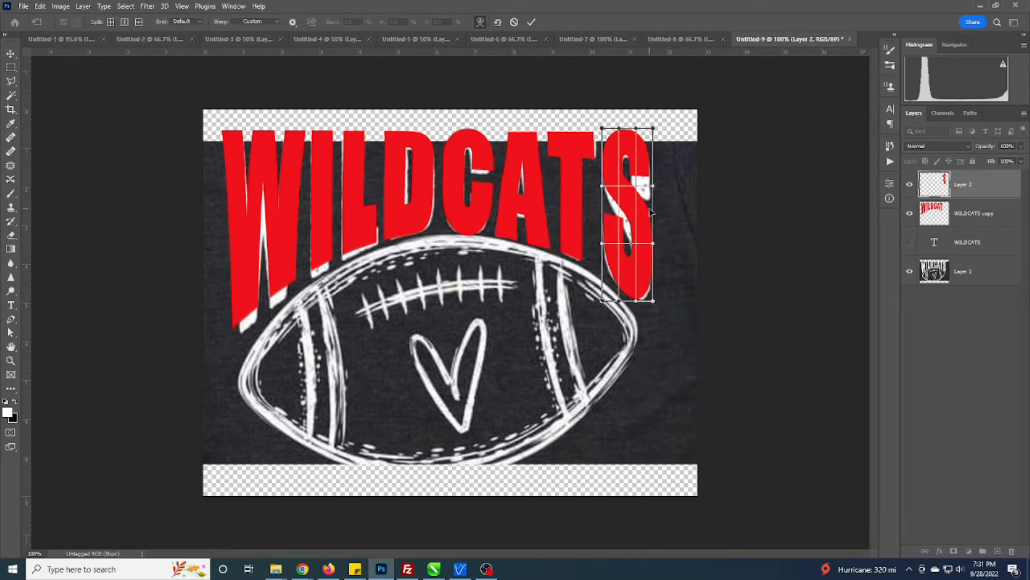
drag(655, 224, 620, 239)
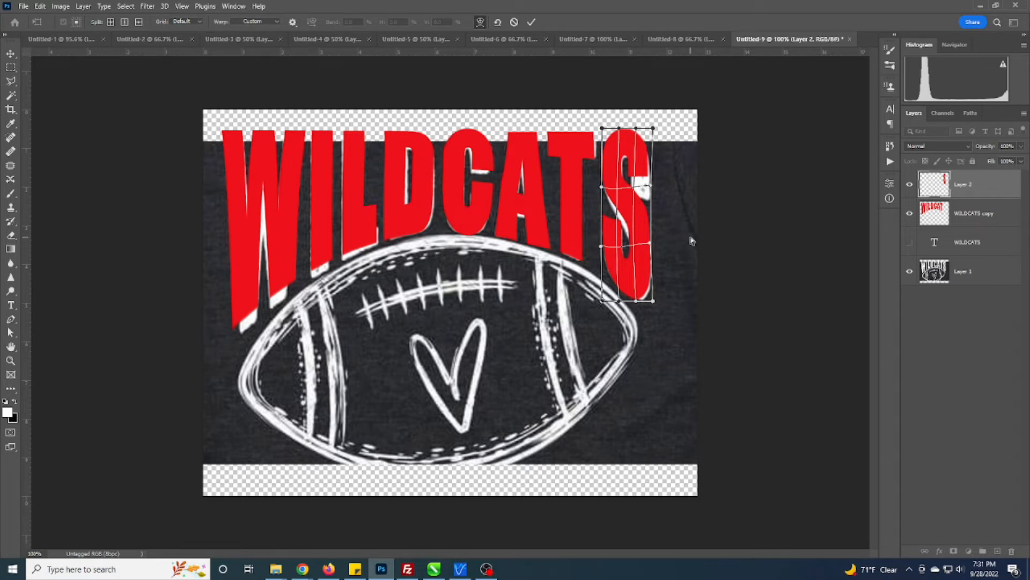
key(Return)
key(l)
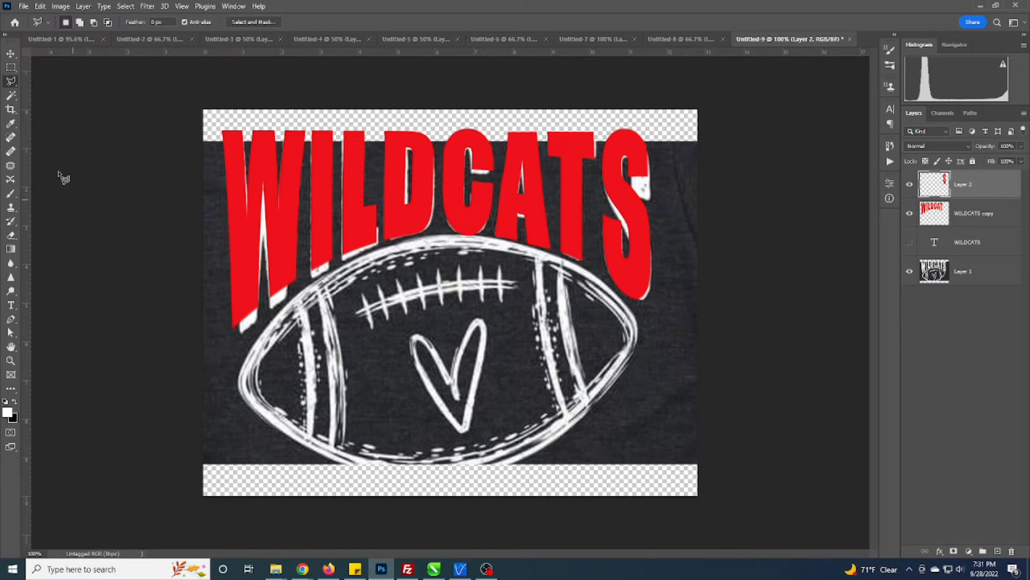
click(10, 54)
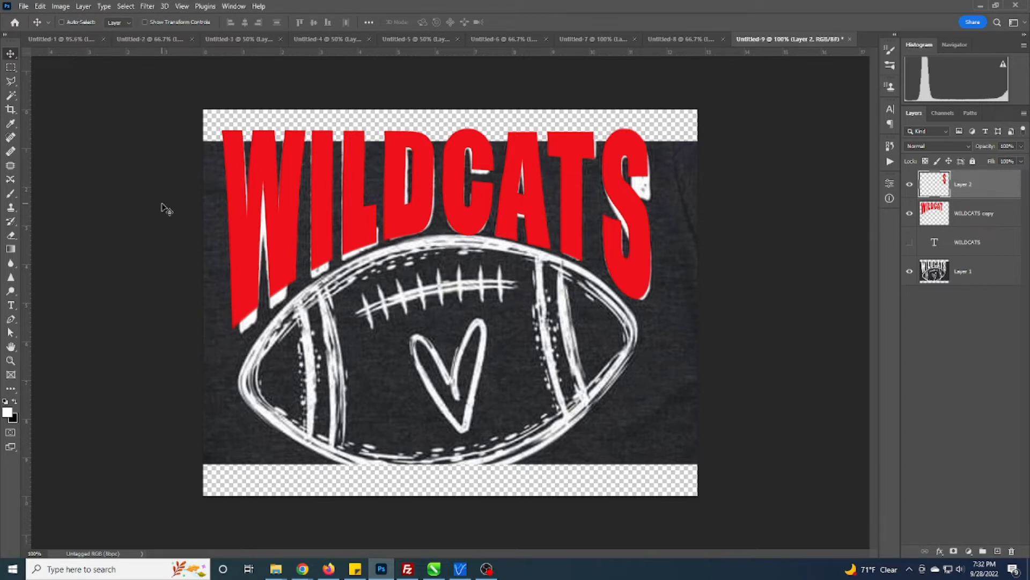
Step: Hide Layer 2 and the WILDCATS copy layer, and add a new blank layer for tracing with the Pen tool
click(910, 185)
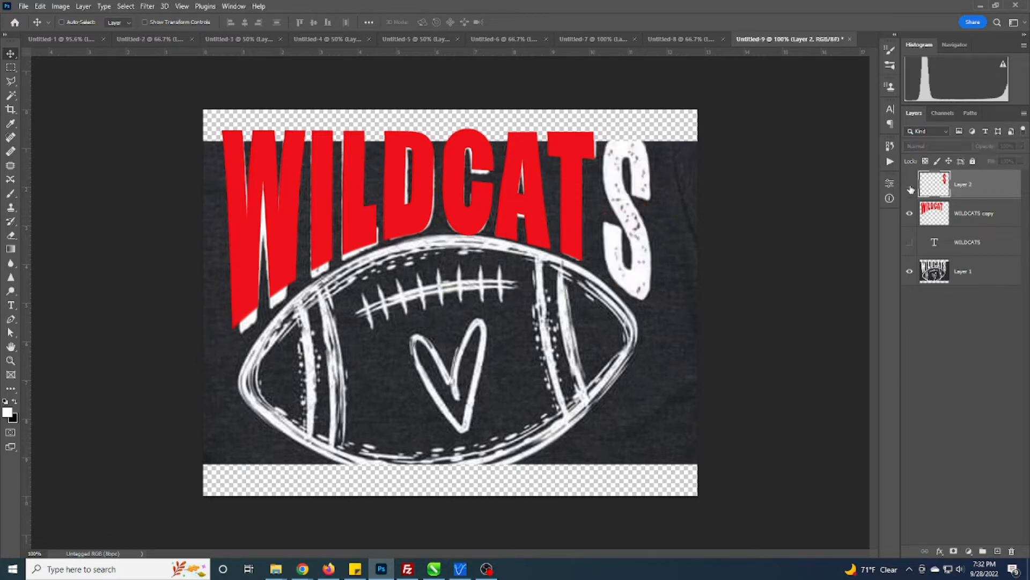
click(910, 212)
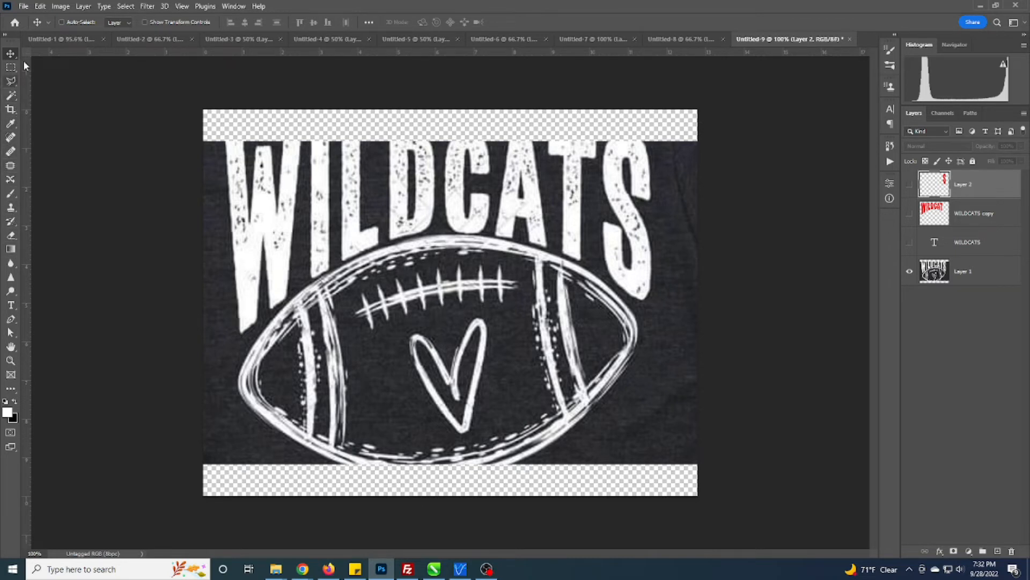
click(1012, 23)
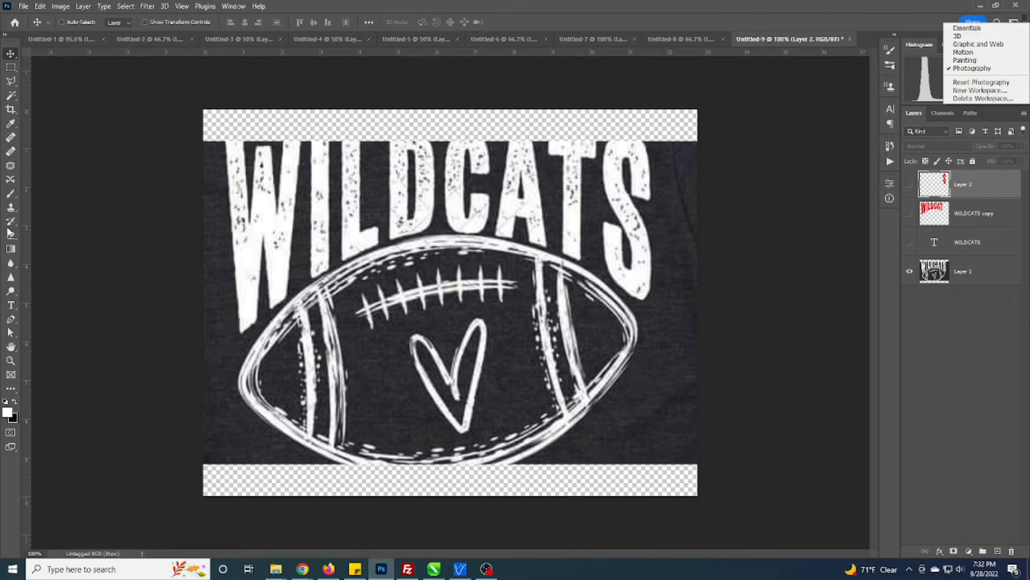
click(55, 251)
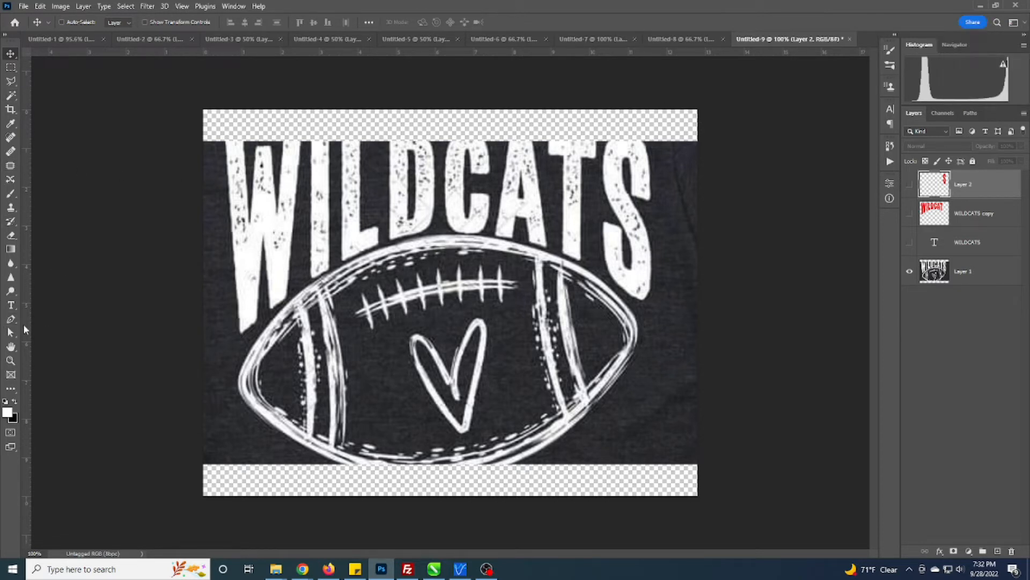
click(11, 320)
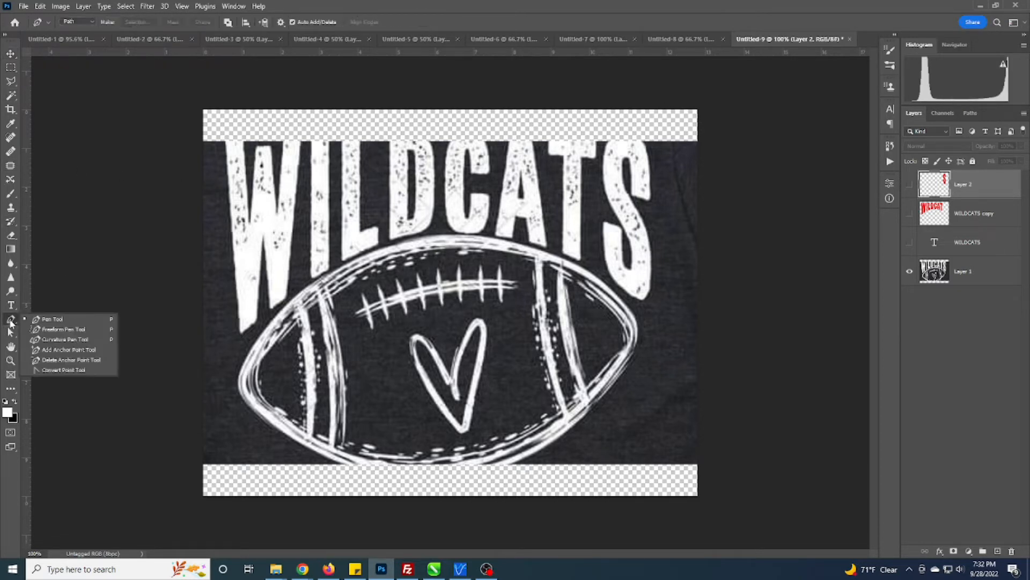
click(52, 318)
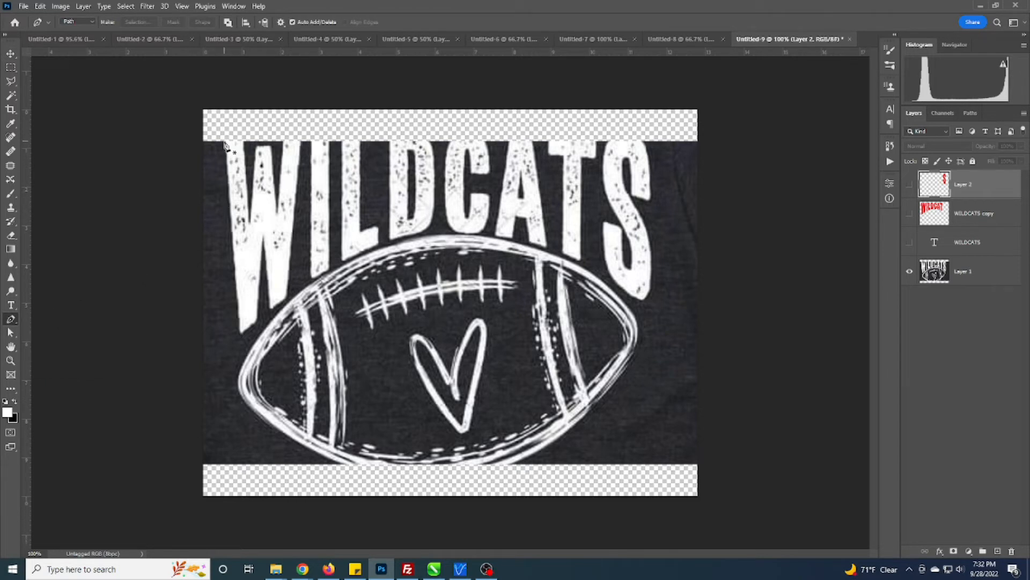
click(997, 552)
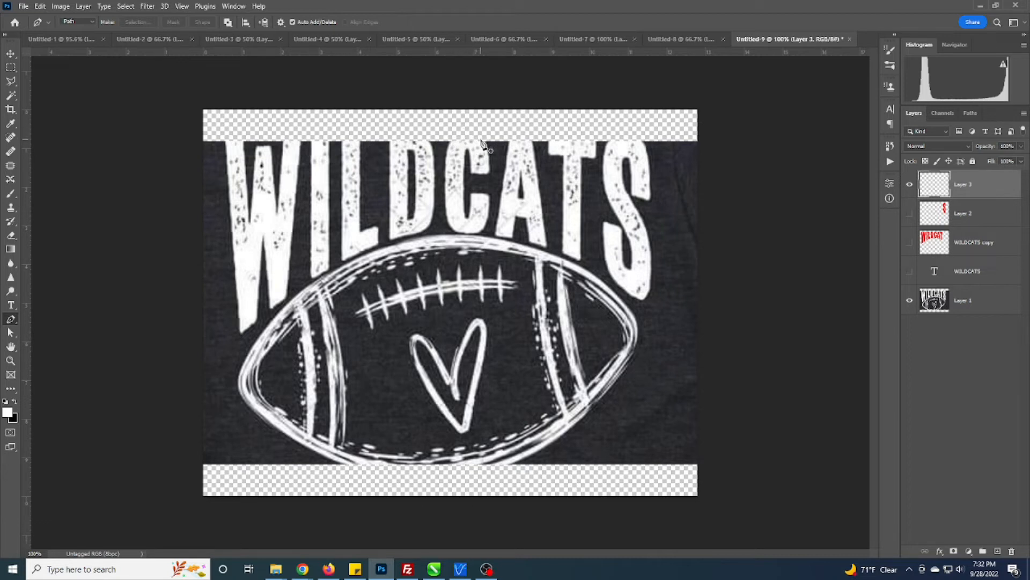
Step: Trace the reference letter W with straight Pen tool segments around its corners, closing the path at the starting point
click(223, 137)
click(241, 332)
click(257, 321)
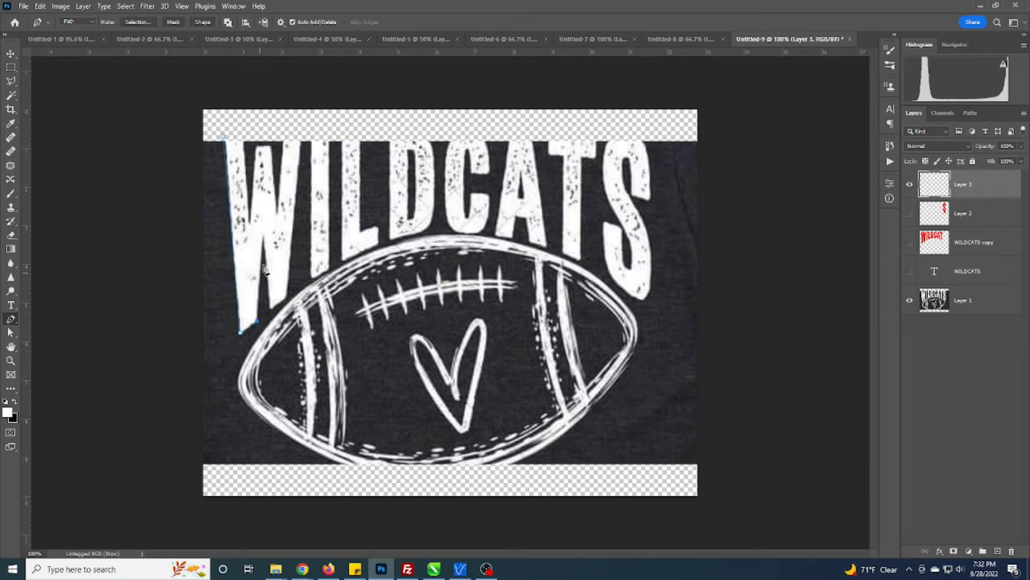
click(263, 235)
click(300, 141)
click(284, 141)
click(279, 214)
click(271, 148)
click(258, 148)
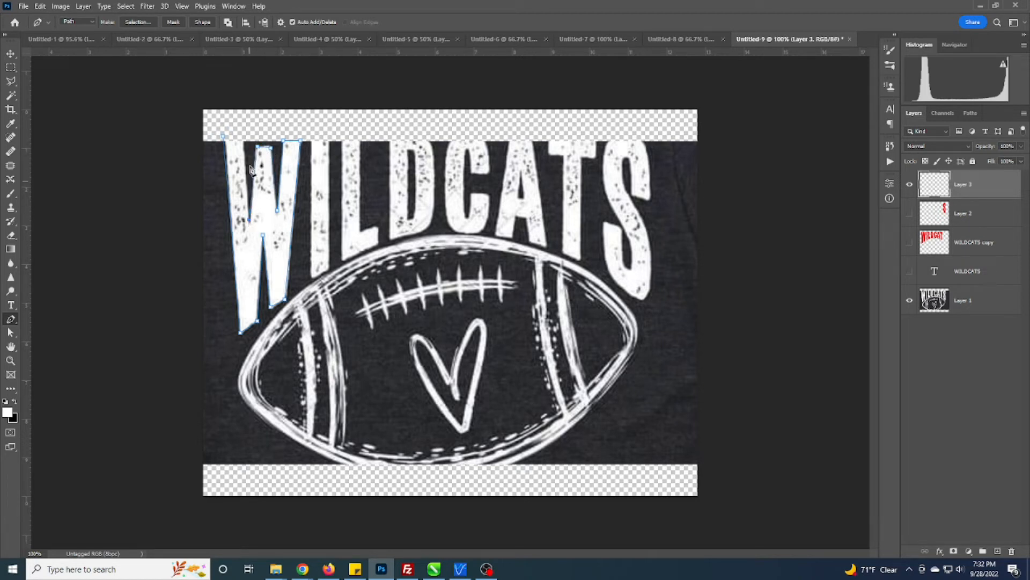
click(242, 136)
click(224, 137)
click(11, 54)
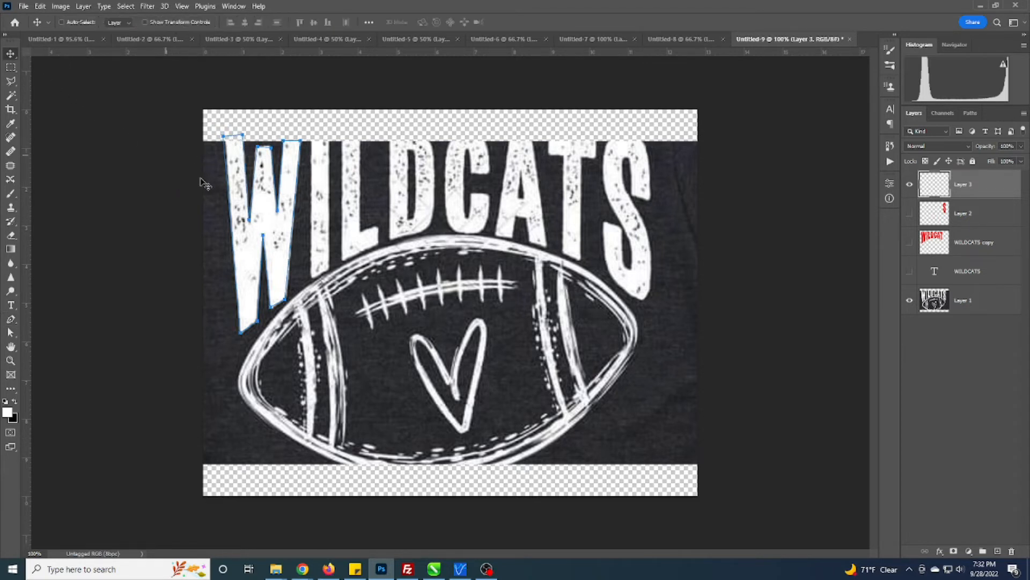
right_click(259, 219)
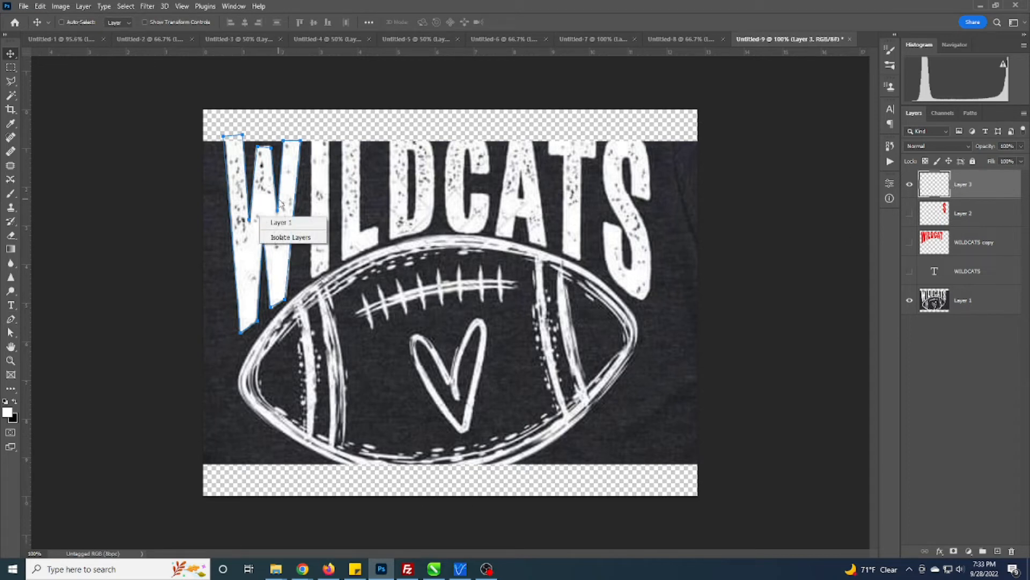
right_click(277, 200)
right_click(275, 195)
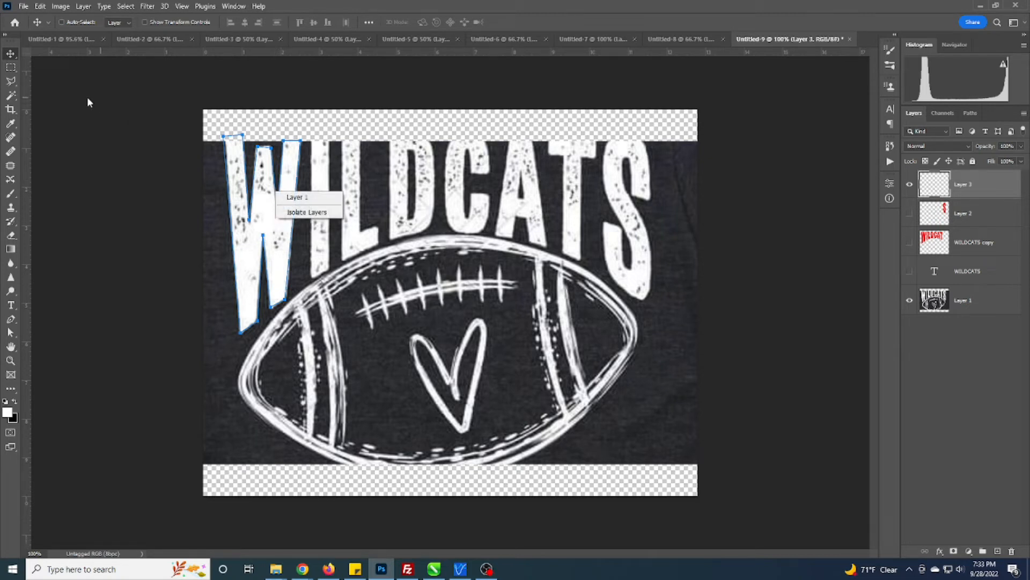
Step: Convert the closed W path into a new anti-aliased selection
click(11, 317)
click(12, 320)
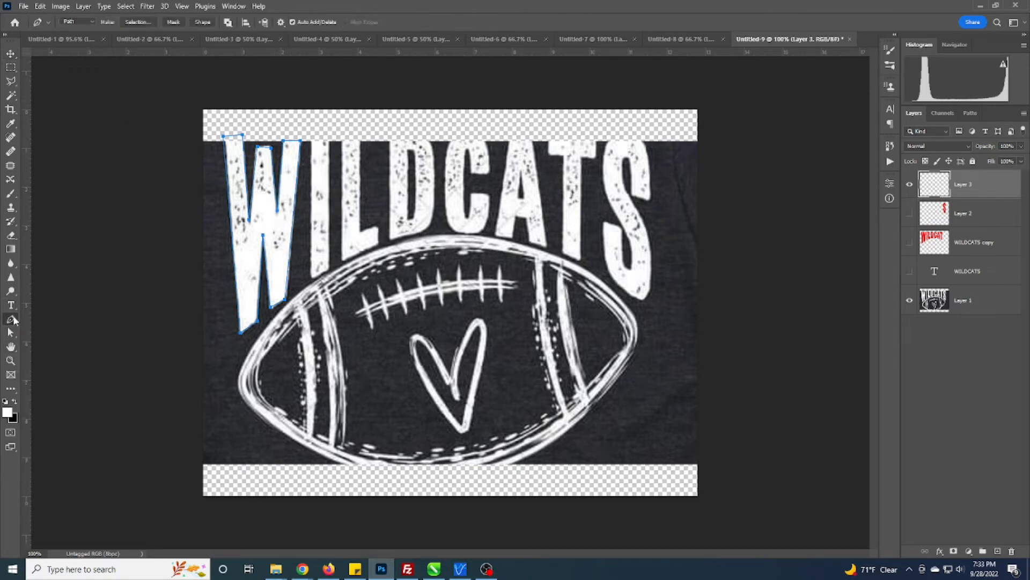
right_click(228, 206)
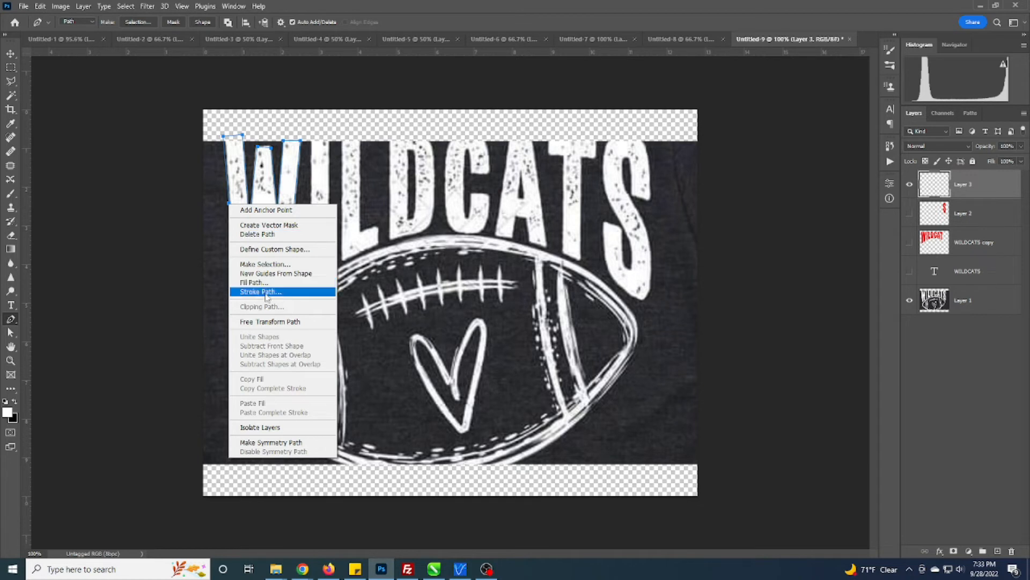
click(269, 264)
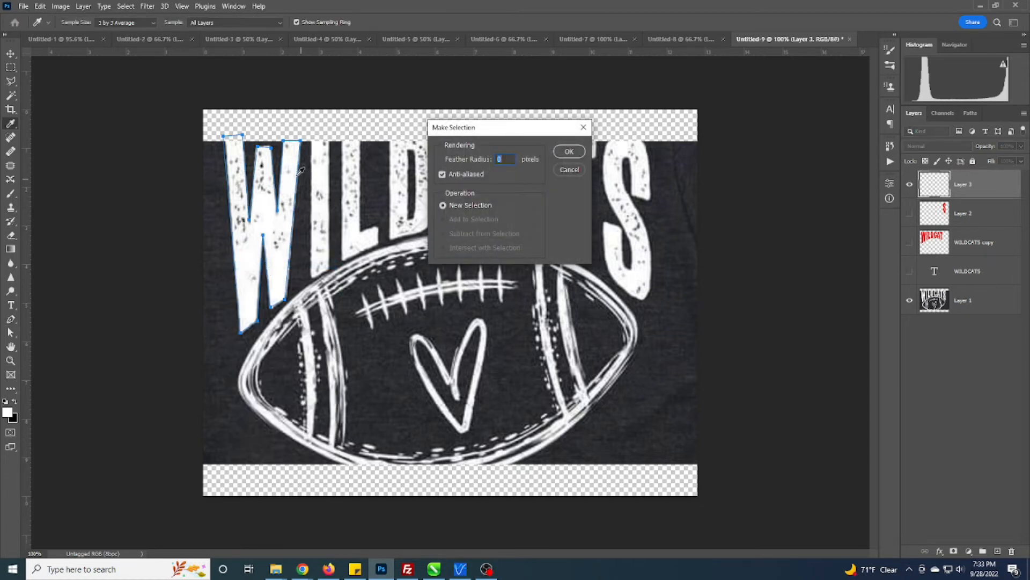
click(569, 151)
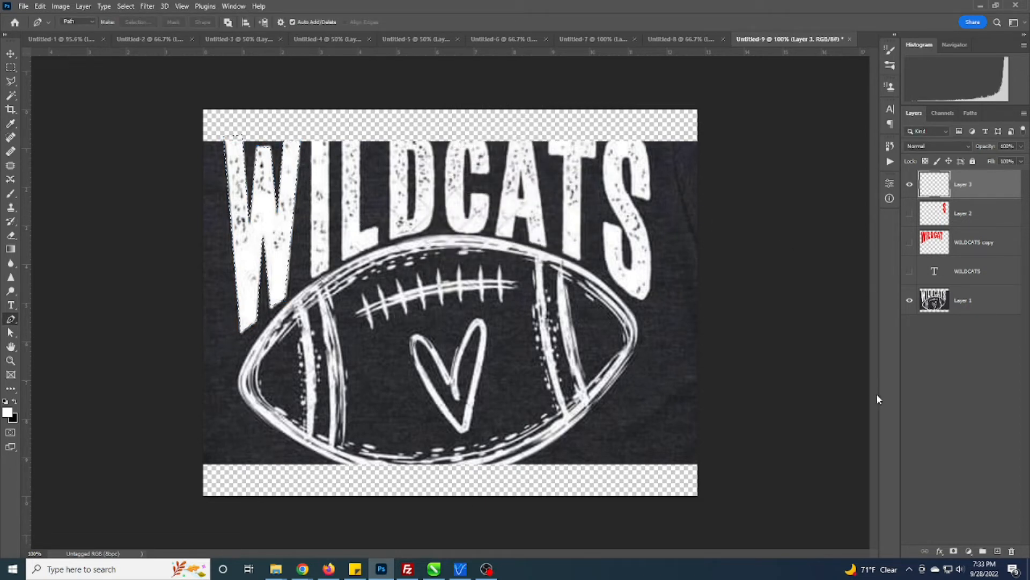
Step: Fill the W selection on Layer 3 with the custom colour #ffb900, and deselect it
key(shift+F5)
click(509, 211)
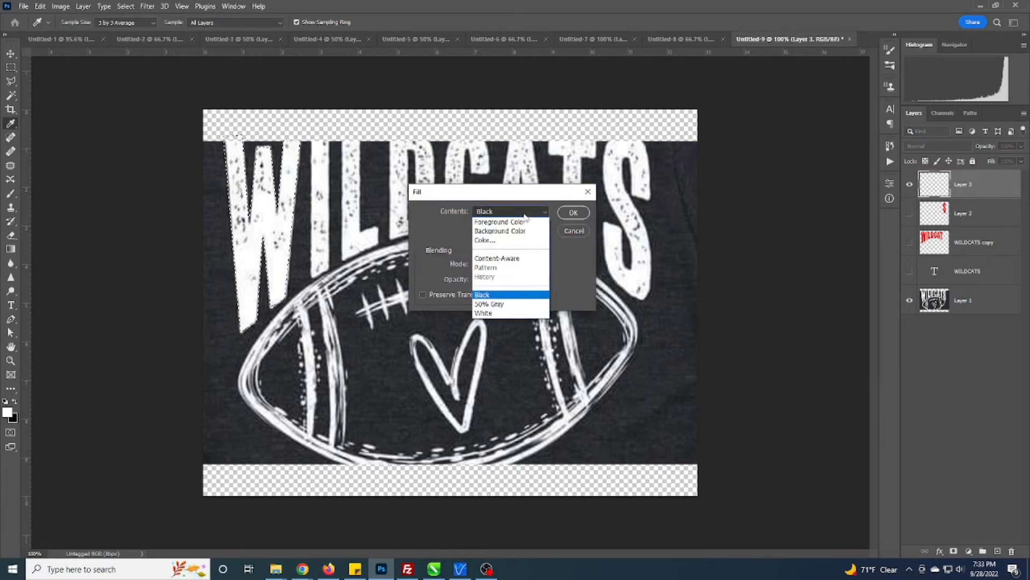
click(485, 240)
text(ffb900)
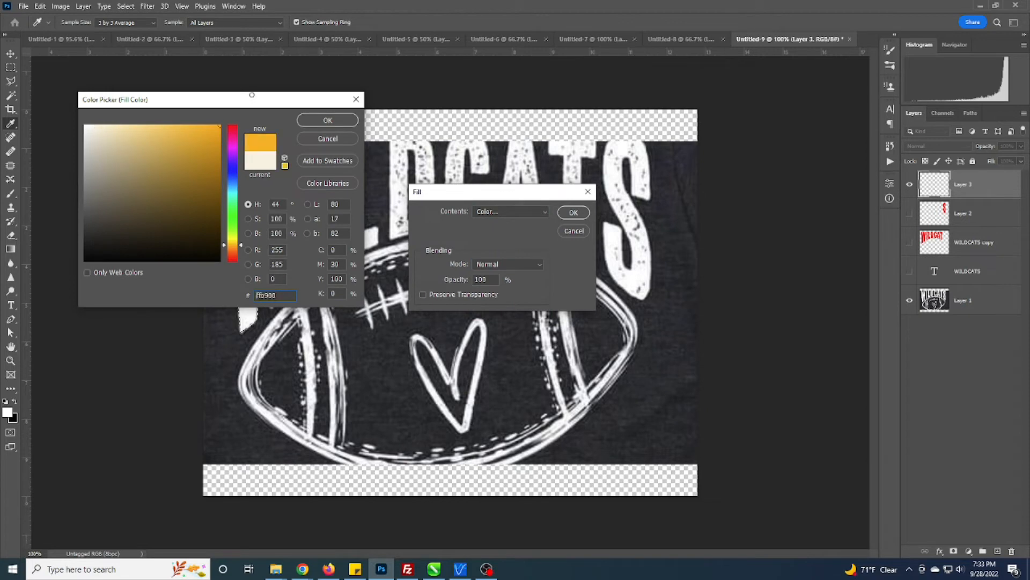
click(329, 119)
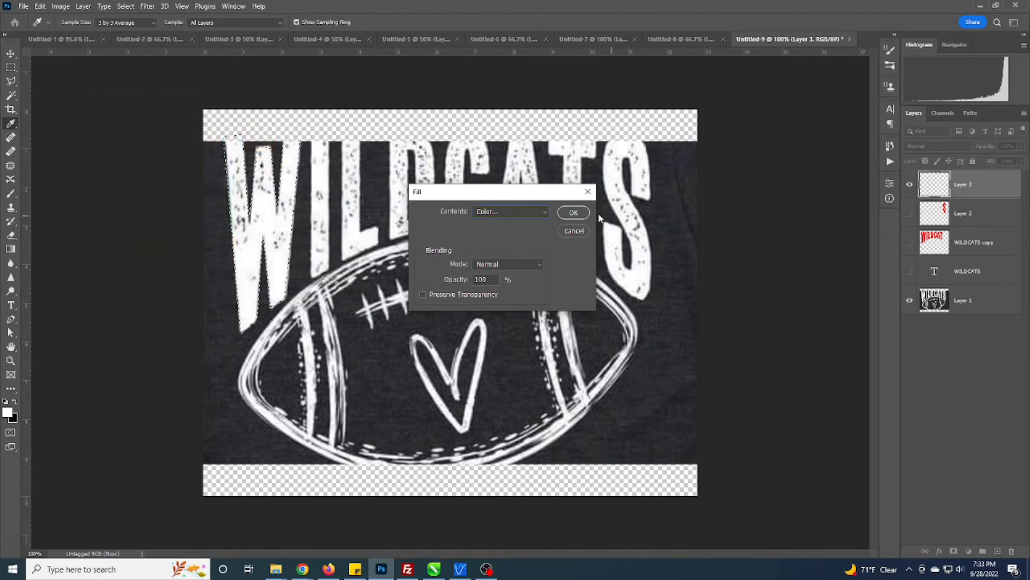
click(573, 213)
key(p)
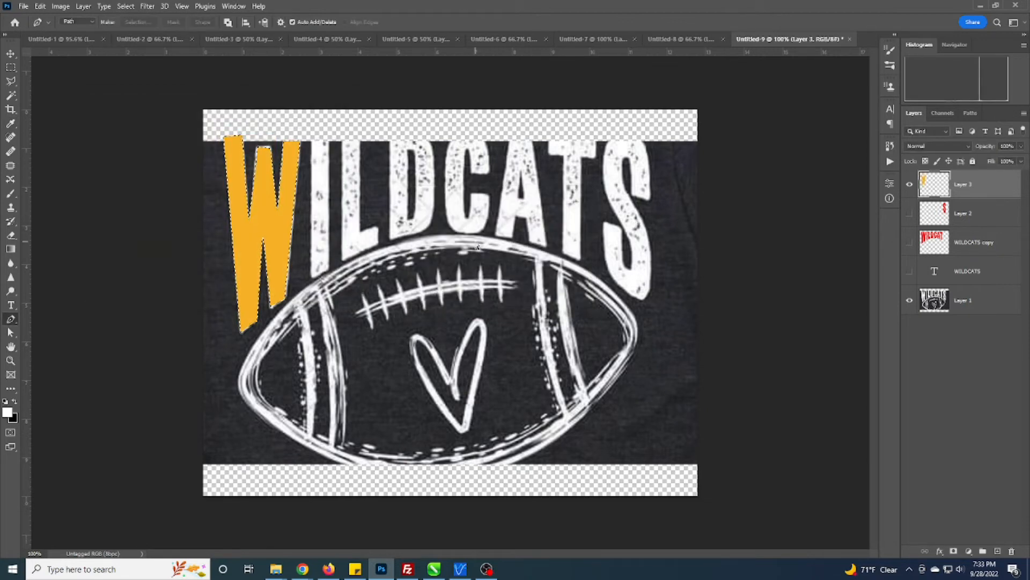
key(ctrl+d)
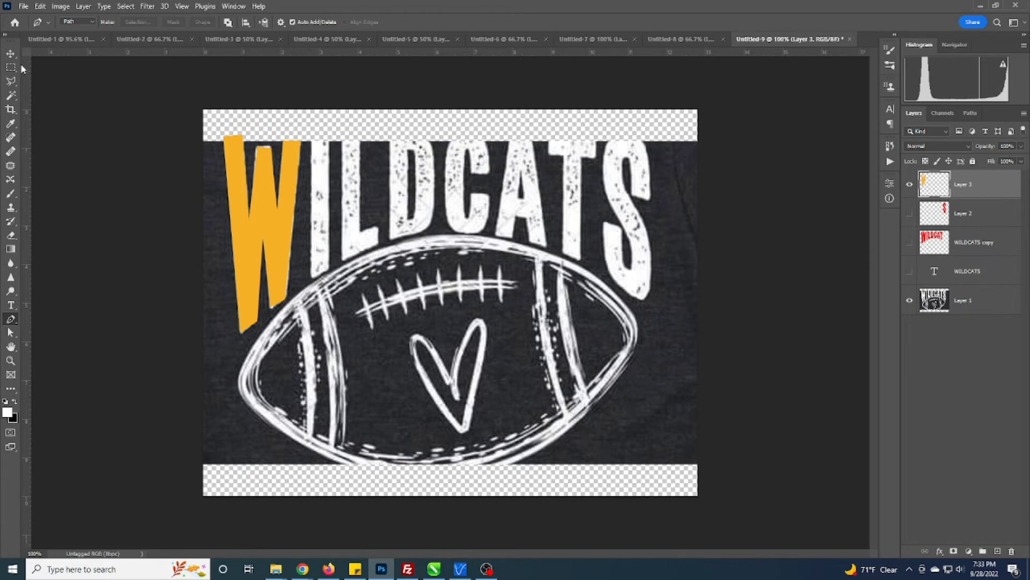
click(11, 53)
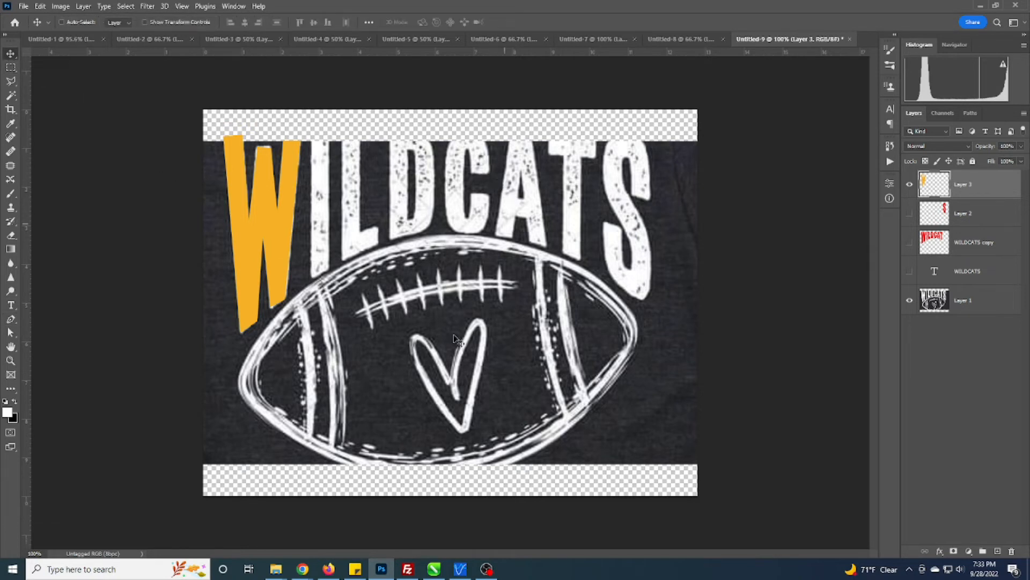
Step: Switch to CorelDRAW and add the text WILDCATS in the empty area beside the page with the football reference
click(443, 568)
click(415, 312)
click(632, 293)
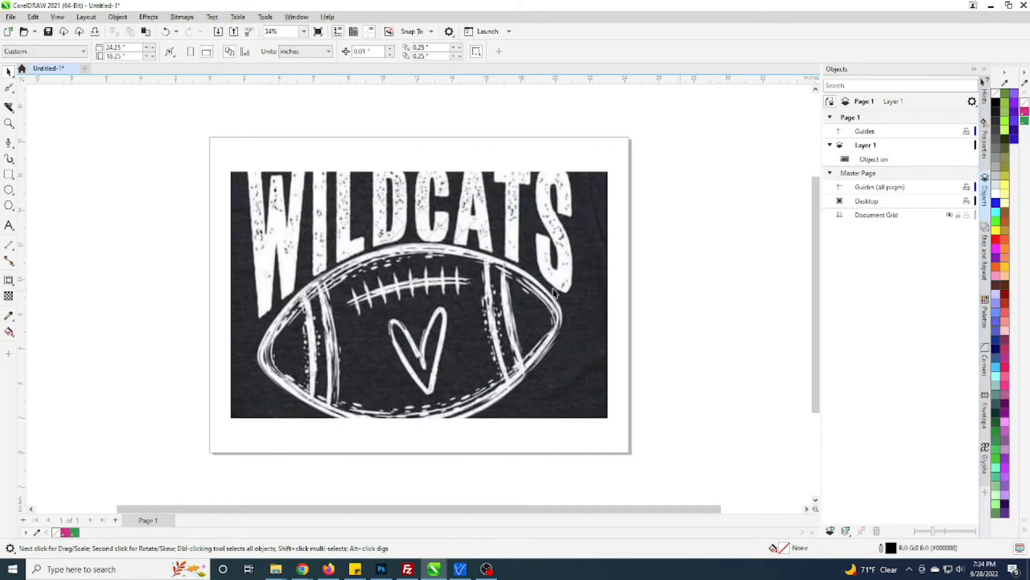
click(9, 225)
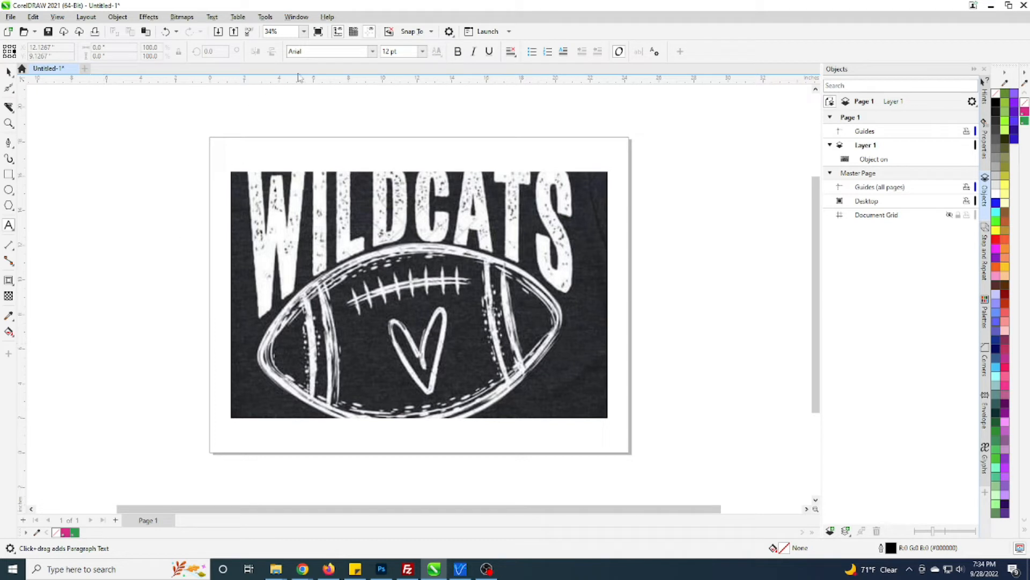
click(107, 349)
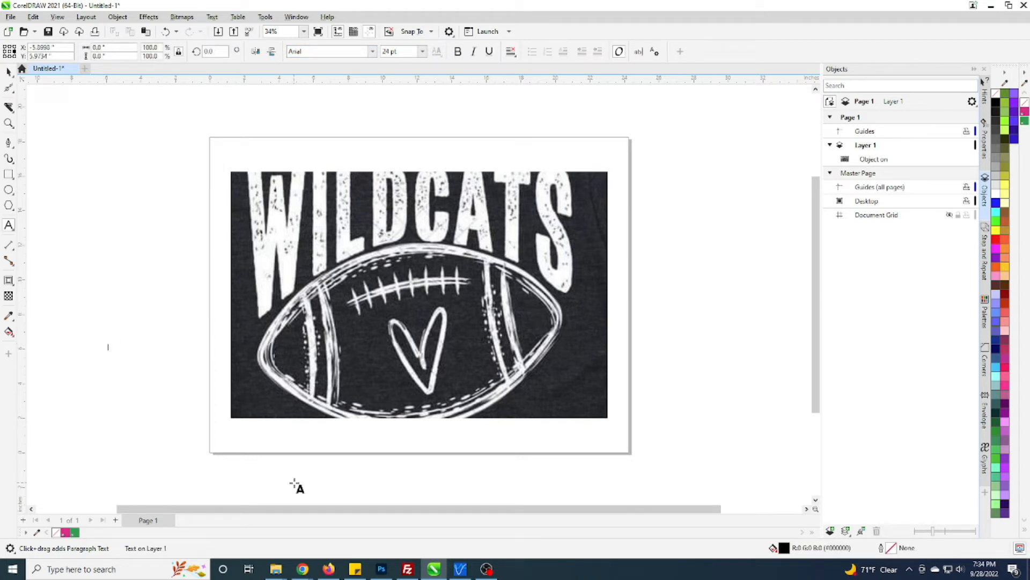
text(Wi)
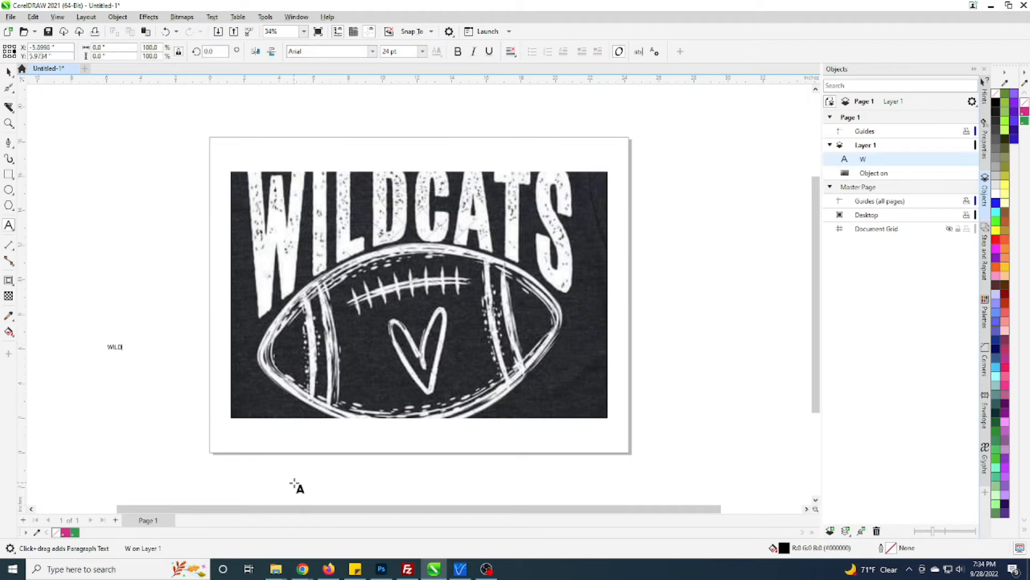
text(LDCATS)
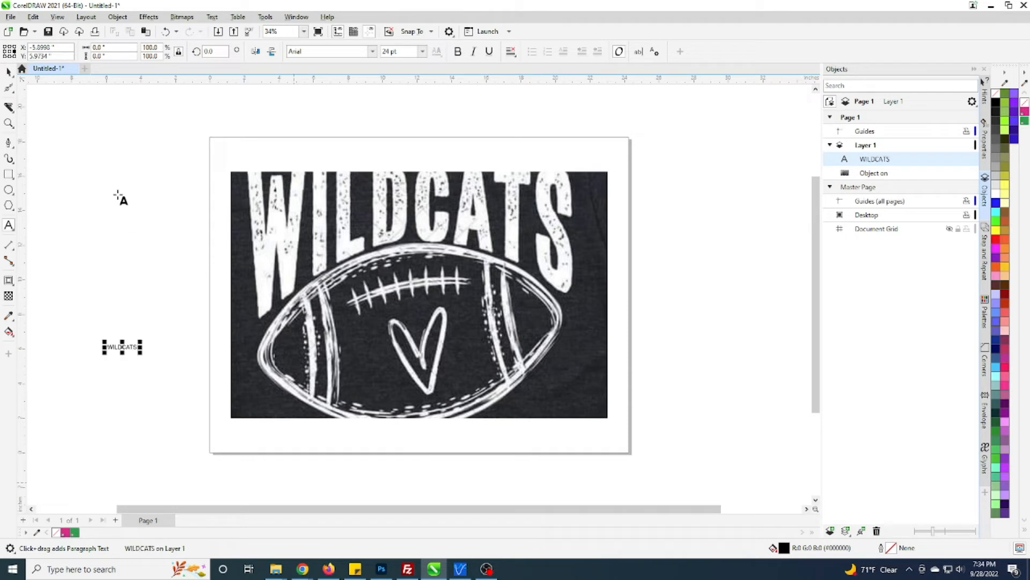
Step: Select the WILDCATS text as an object and set its font to Impact
click(9, 72)
click(301, 51)
text(Impact)
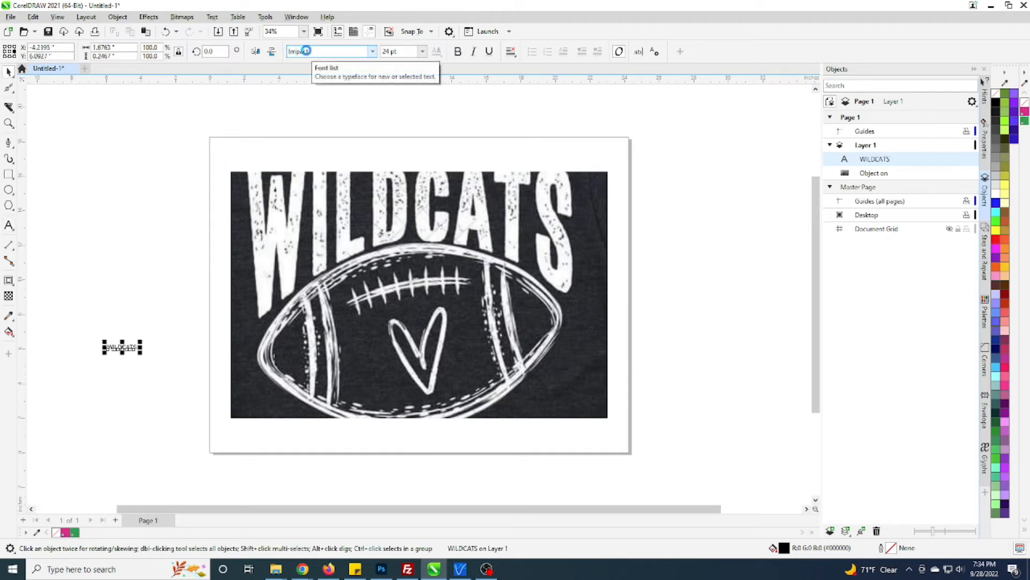
key(Return)
Step: Enlarge the WILDCATS text to about 223 pt, colour it red, and place it over the reference lettering above the football
drag(135, 340, 453, 111)
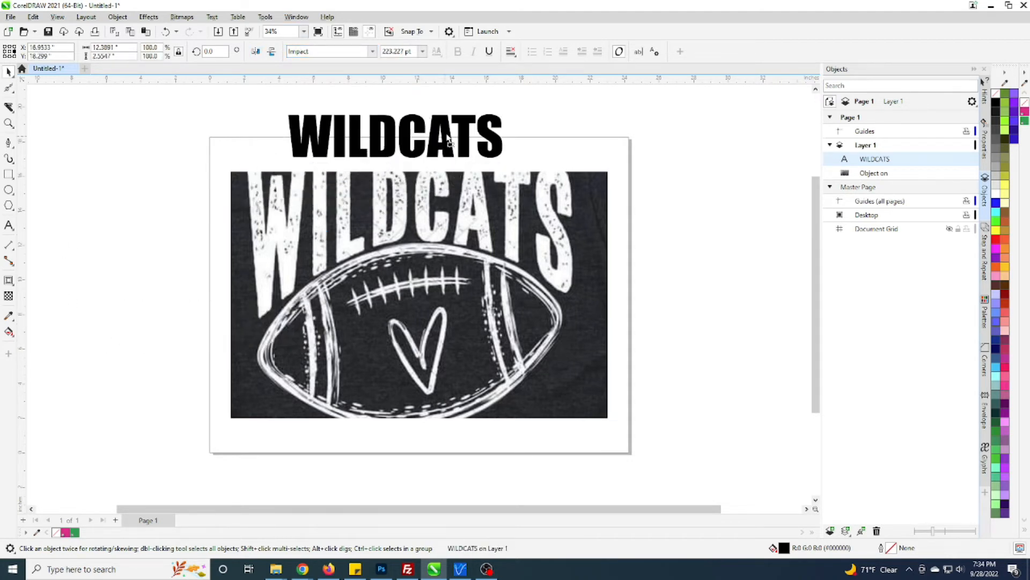
click(996, 240)
drag(464, 135, 471, 237)
scroll(374, 221, up, 2)
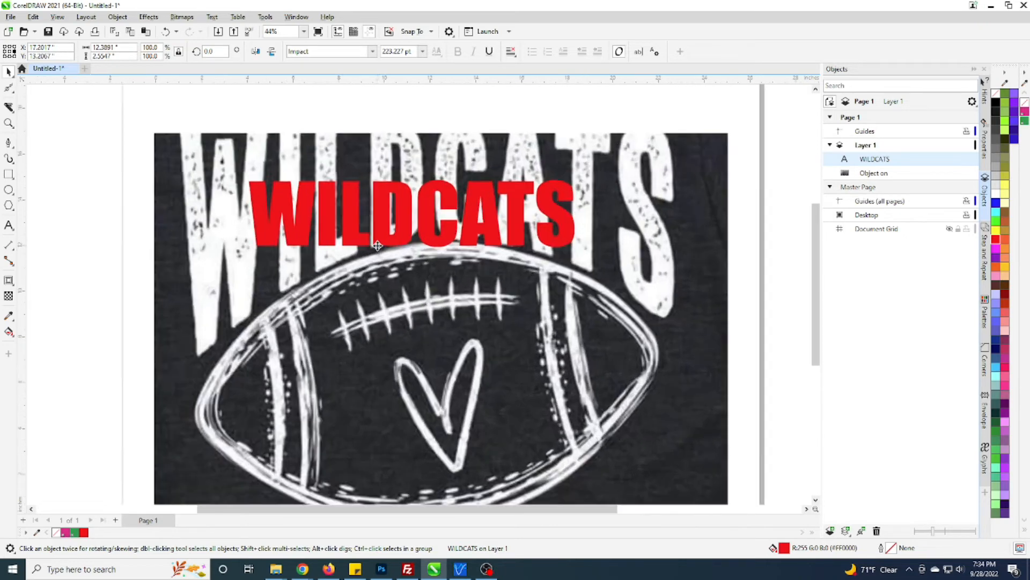
Step: Stretch the WILDCATS text to about 18.8 in wide and 4.9 in tall, aligned with the reference lettering's width and upper part
drag(374, 221, 374, 227)
drag(415, 168, 418, 98)
drag(605, 176, 721, 180)
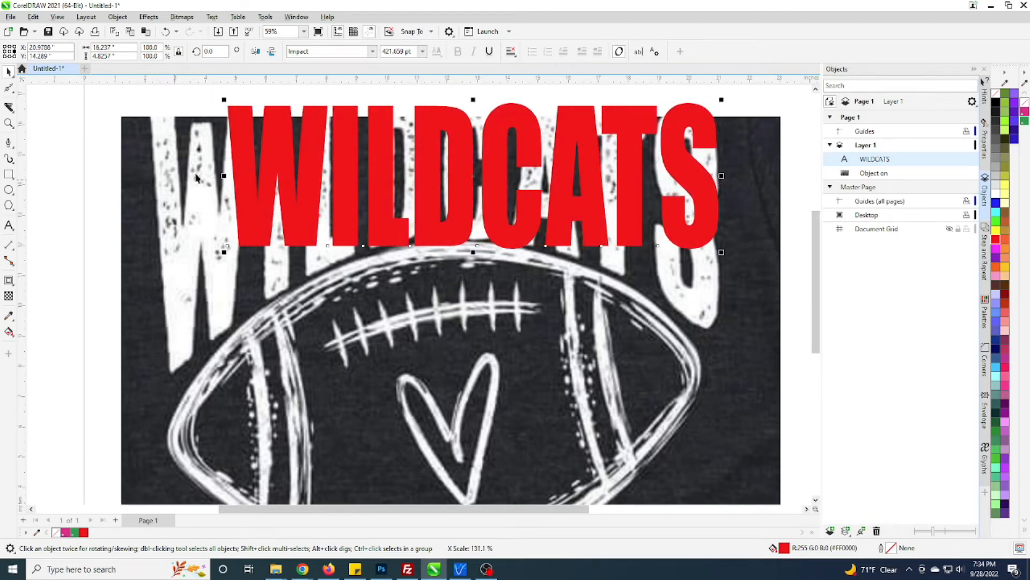
drag(224, 176, 146, 179)
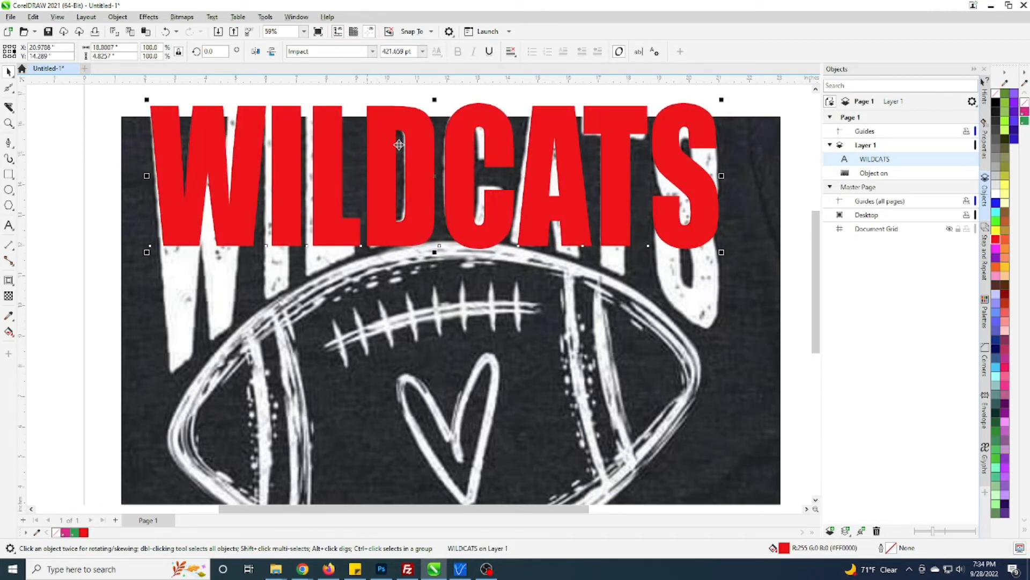
drag(435, 100, 431, 101)
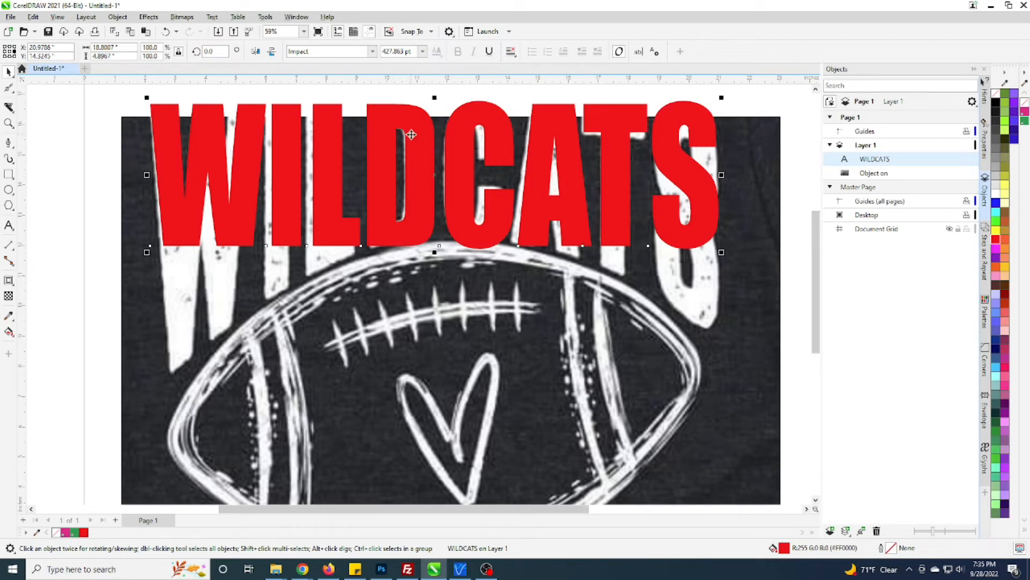
key(Left)
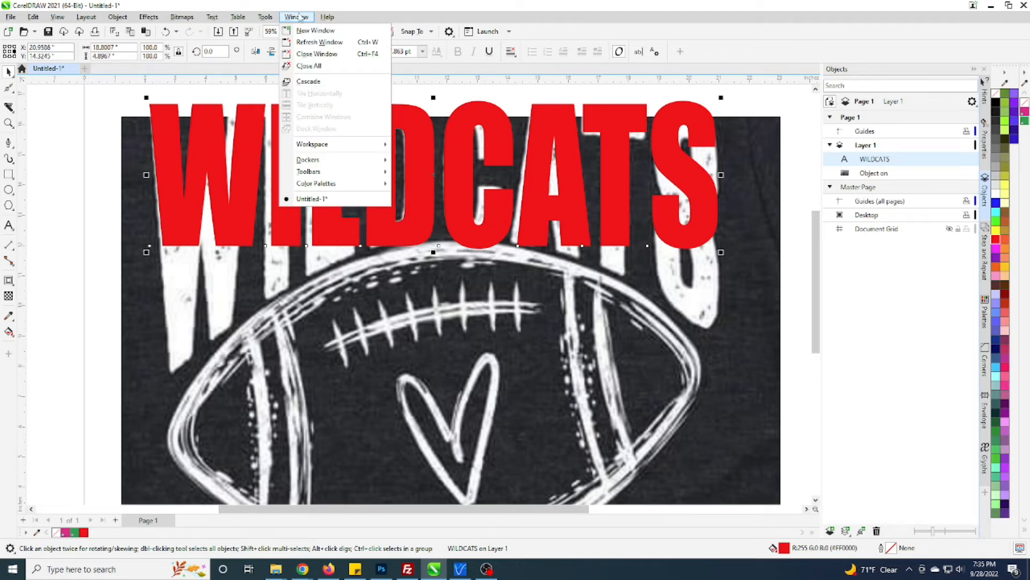
Step: Open the Text docker with the WILDCATS text selected
mouse_move(343, 160)
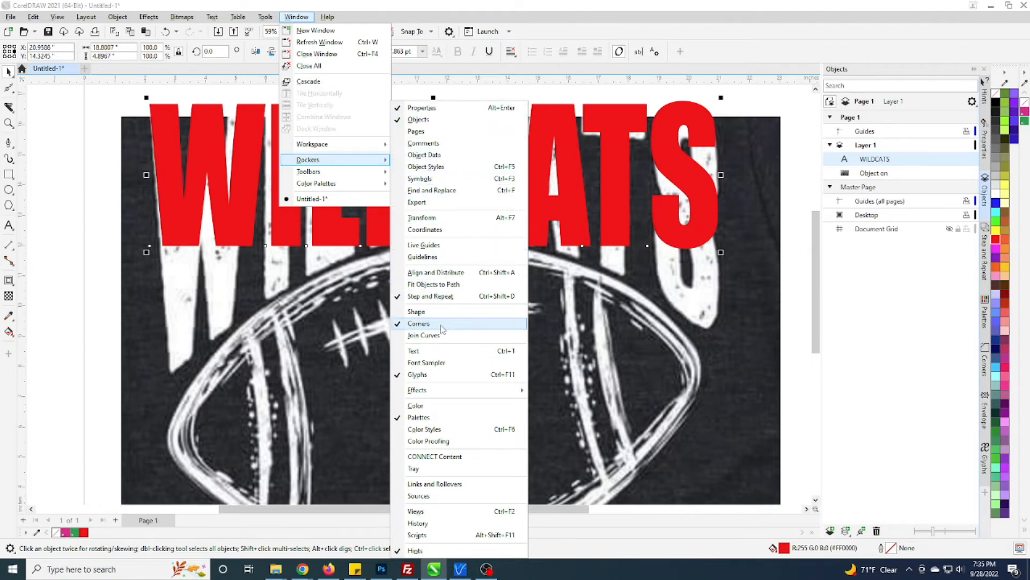
click(431, 352)
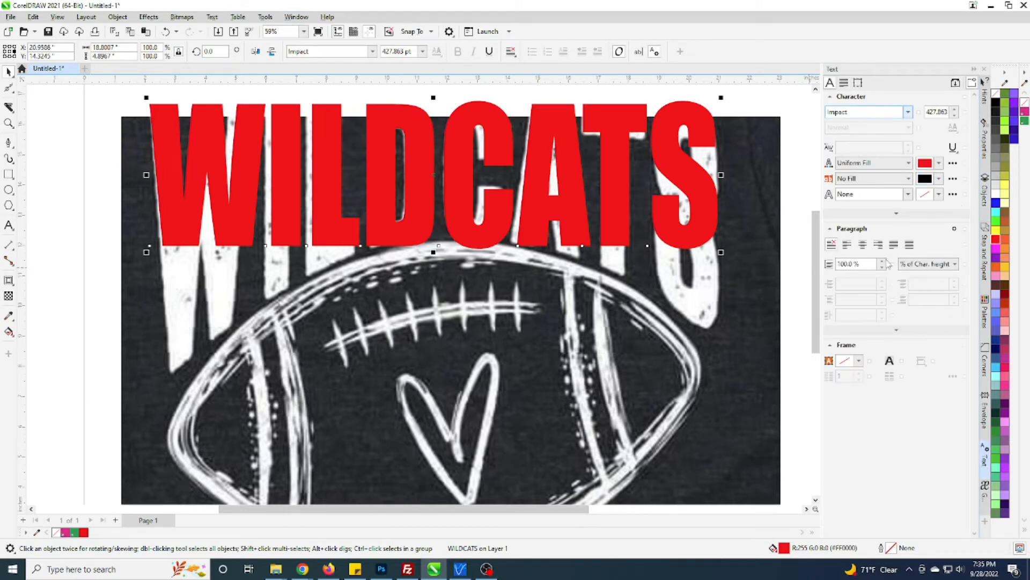
Step: Lock the football reference image on Layer 1 in place and clear the selection
click(985, 198)
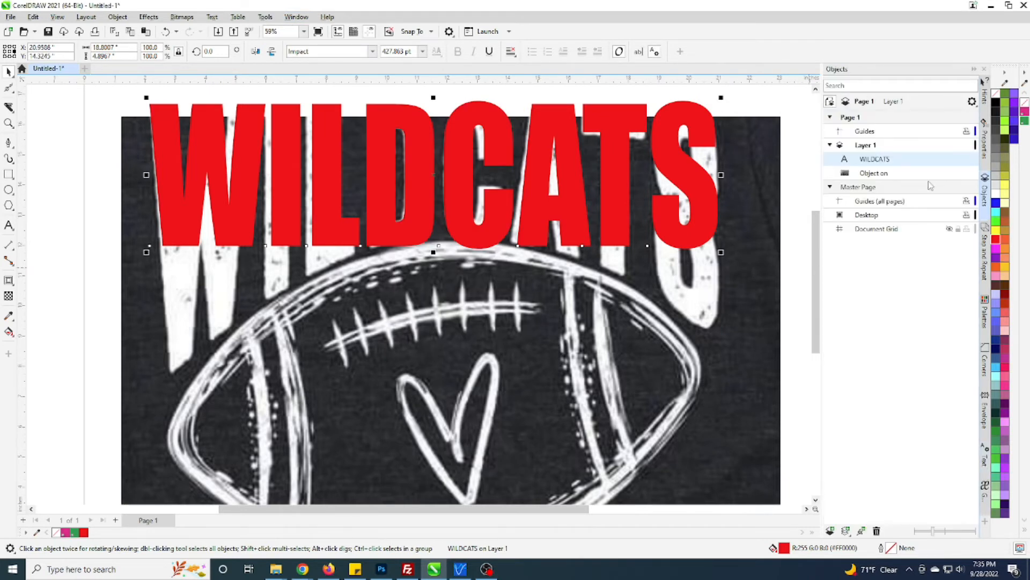
click(862, 174)
click(871, 161)
click(865, 173)
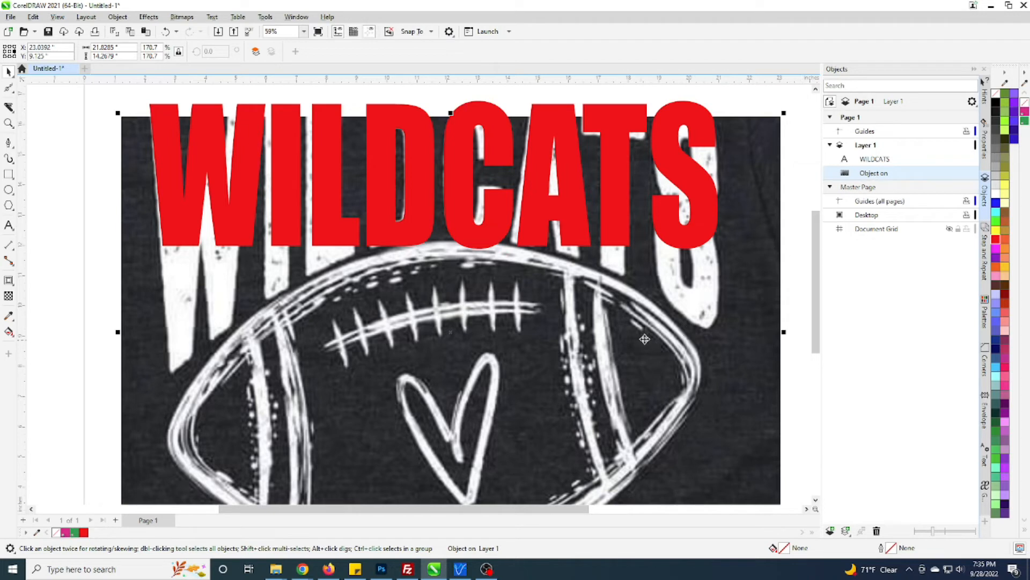
drag(676, 324, 630, 334)
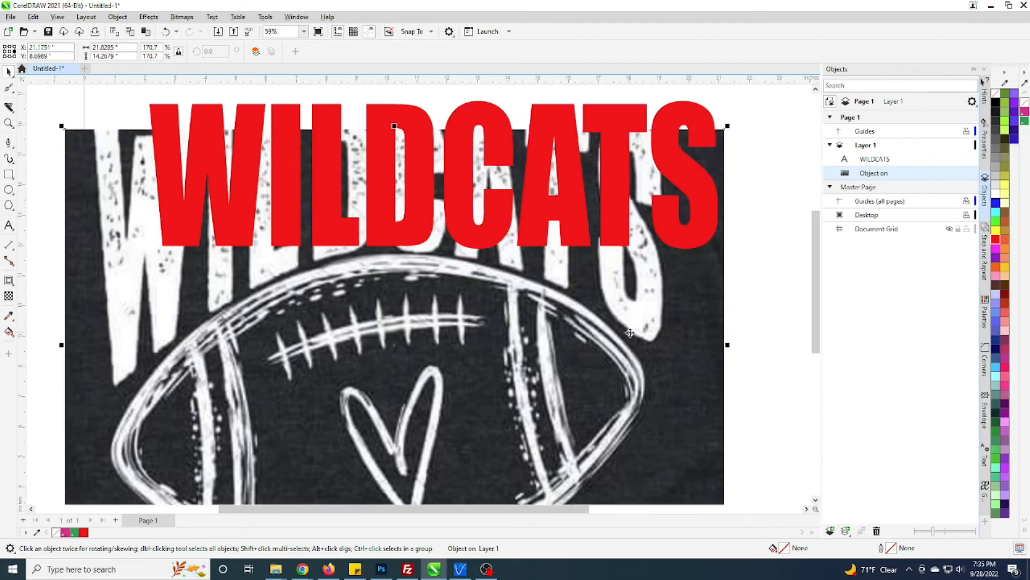
key(ctrl+z)
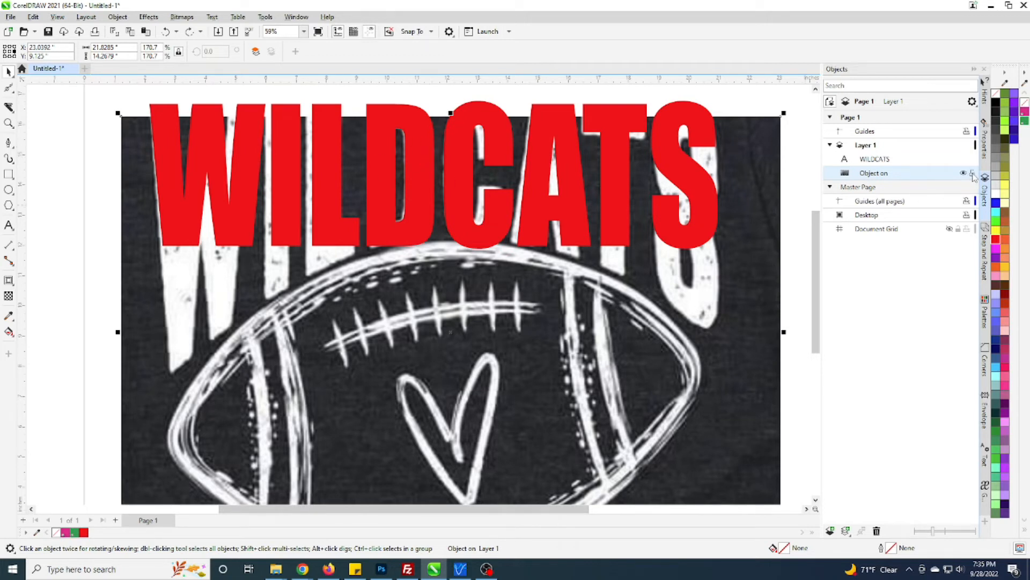
click(972, 172)
click(629, 313)
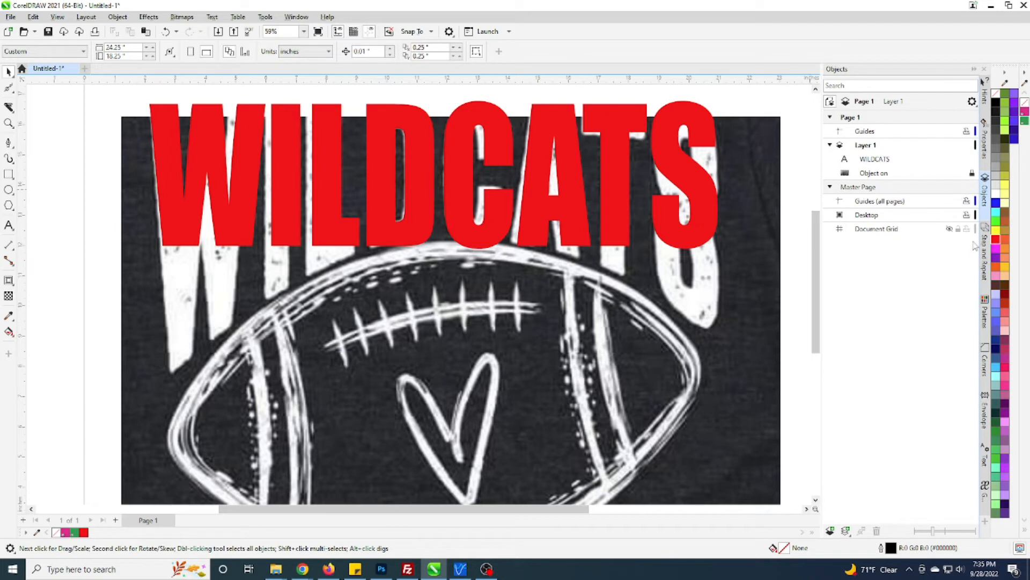
Step: Examine the character and paragraph settings of the WILDCATS text in the Text docker
click(985, 461)
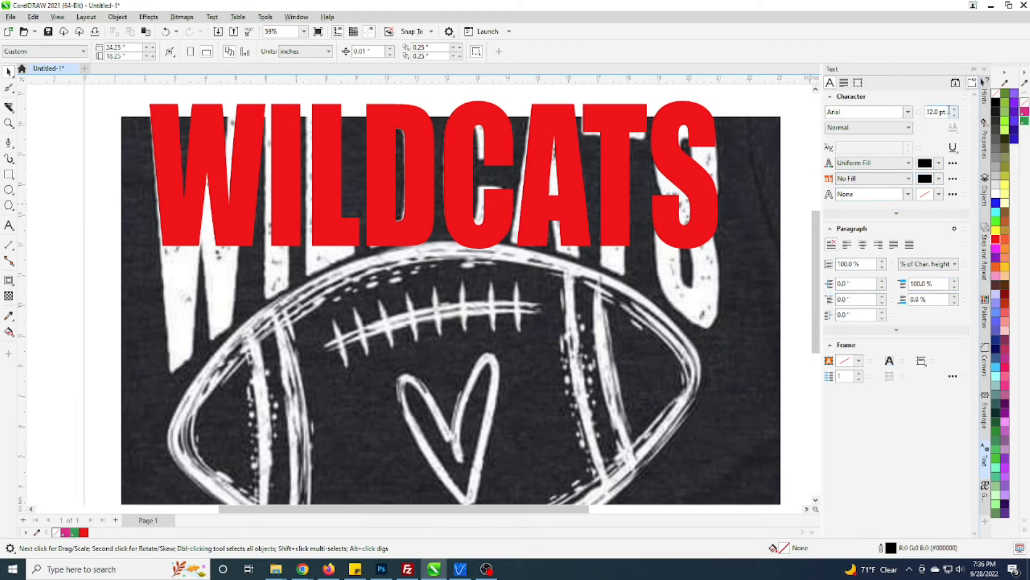
click(712, 225)
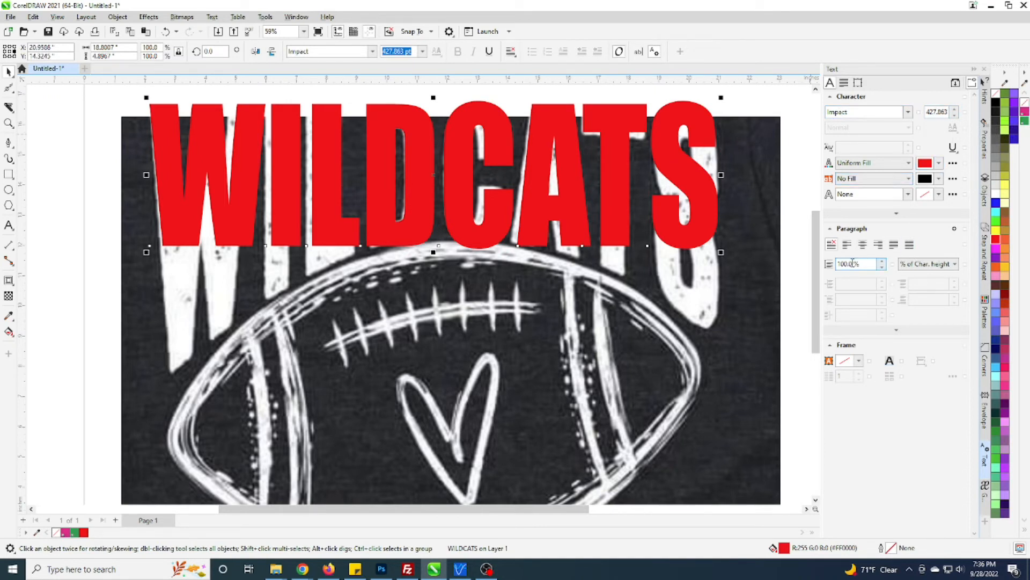
click(880, 269)
click(843, 84)
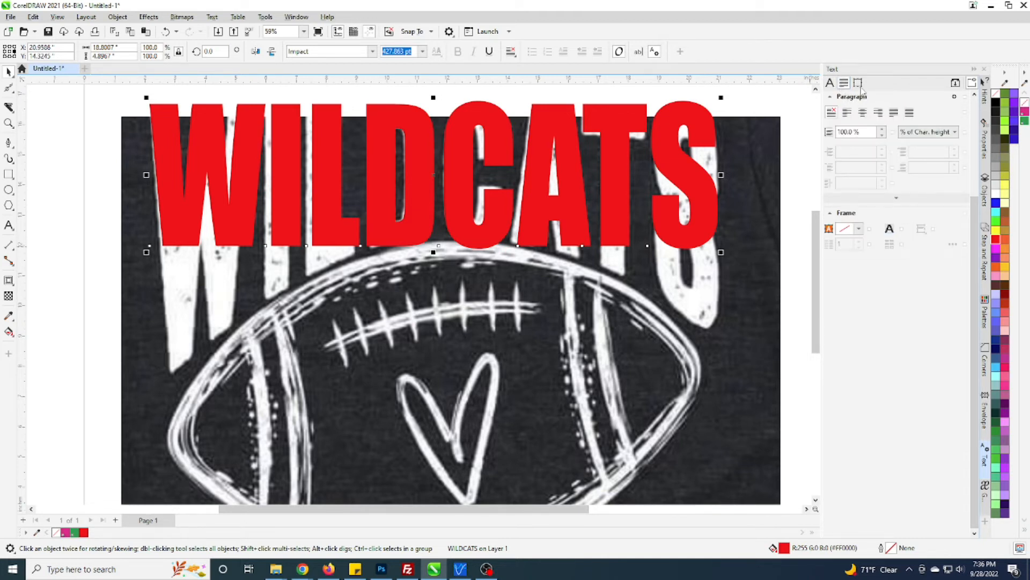
click(829, 82)
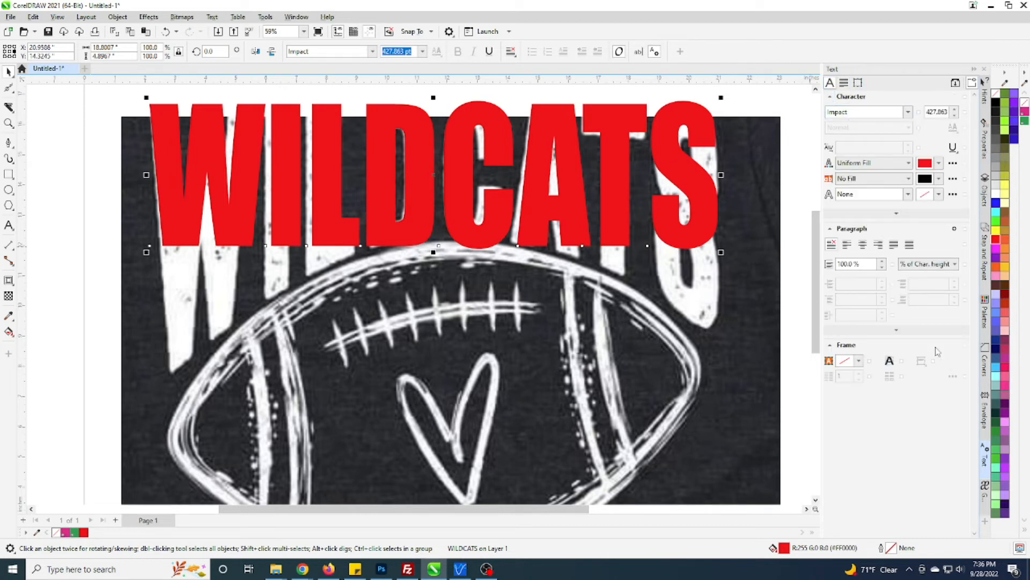
Step: Add a new single-arc mode envelope to the WILDCATS text and leave envelope editing
click(986, 423)
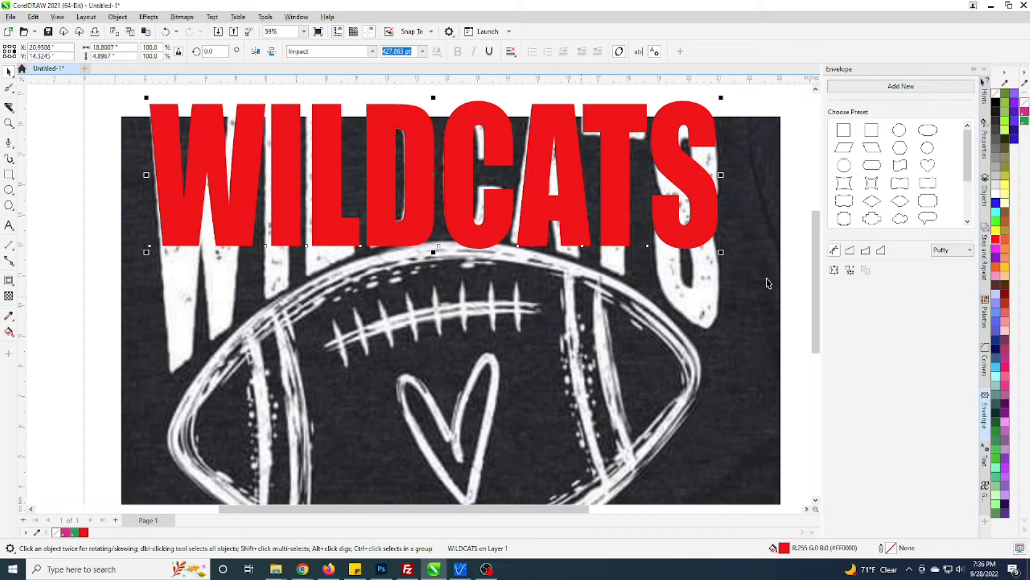
click(864, 254)
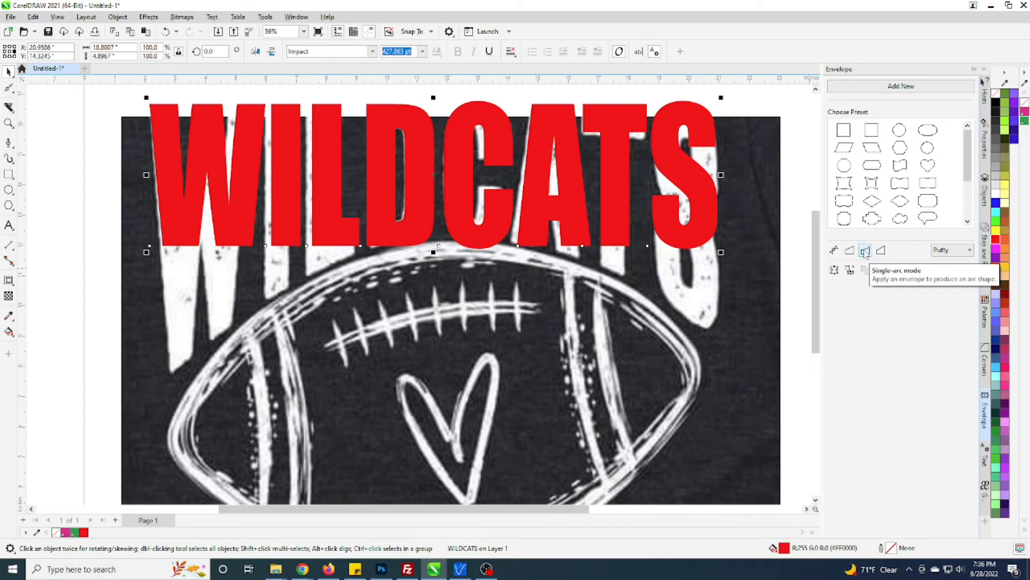
click(885, 87)
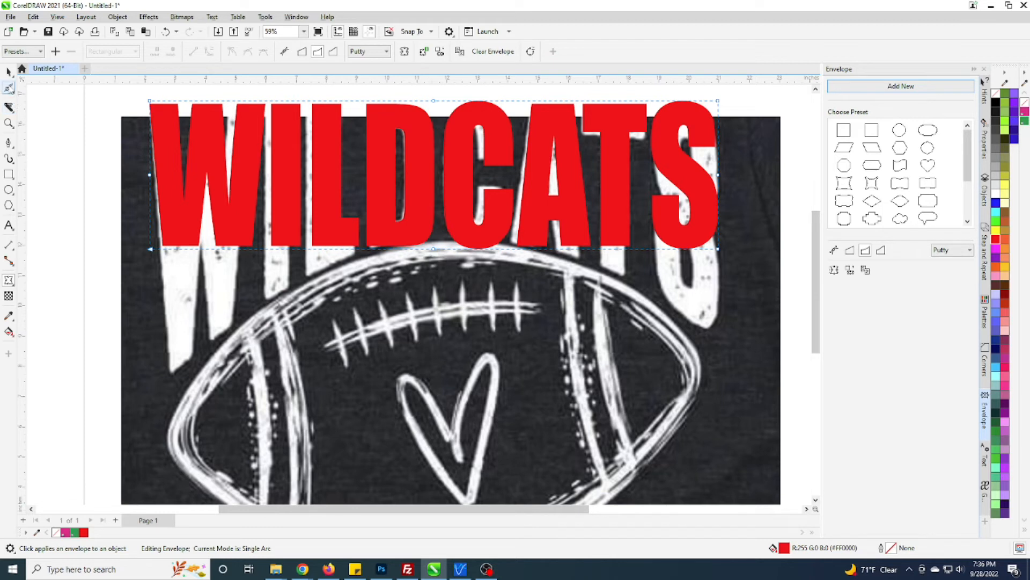
click(8, 71)
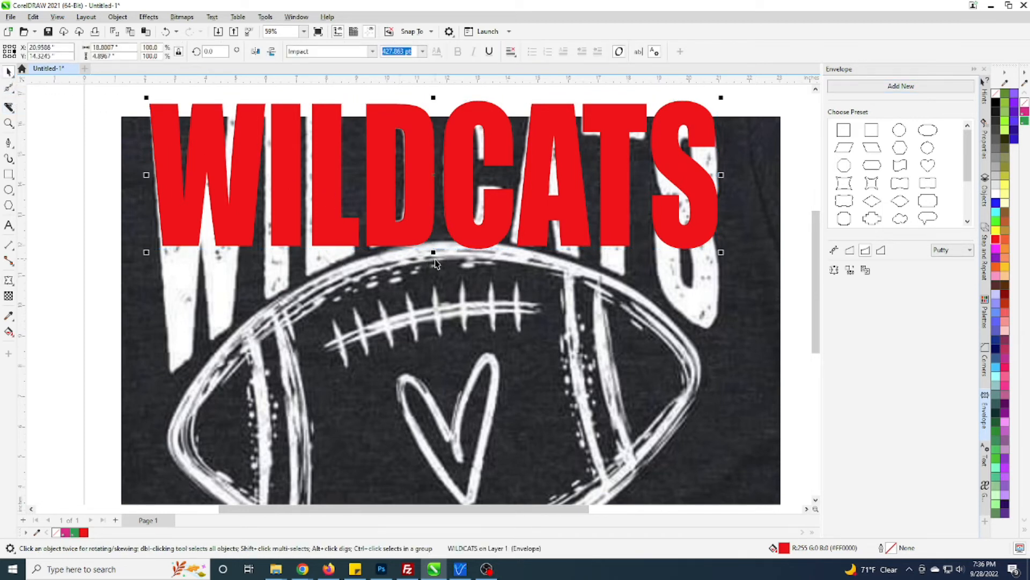
Step: Stretch the WILDCATS text downward over the football until it is about 9.2 in tall, keeping its upper edge in place
drag(433, 252, 433, 382)
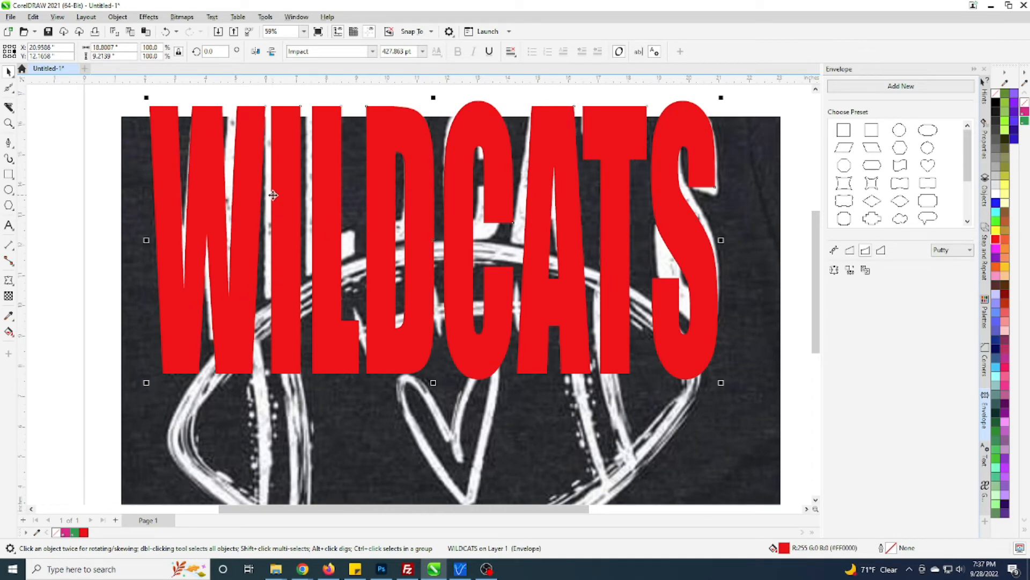
drag(177, 331, 275, 324)
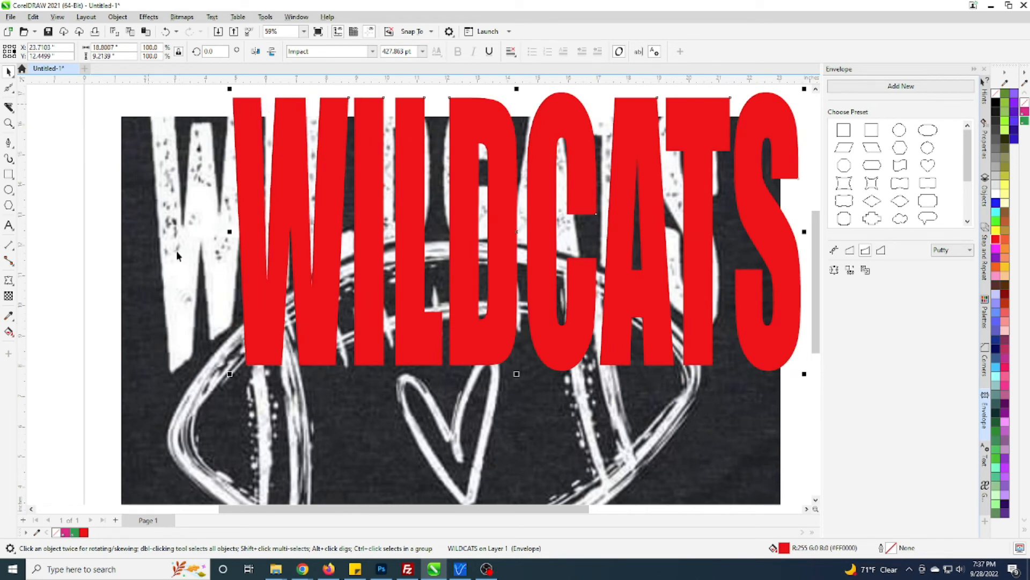
key(ctrl+z)
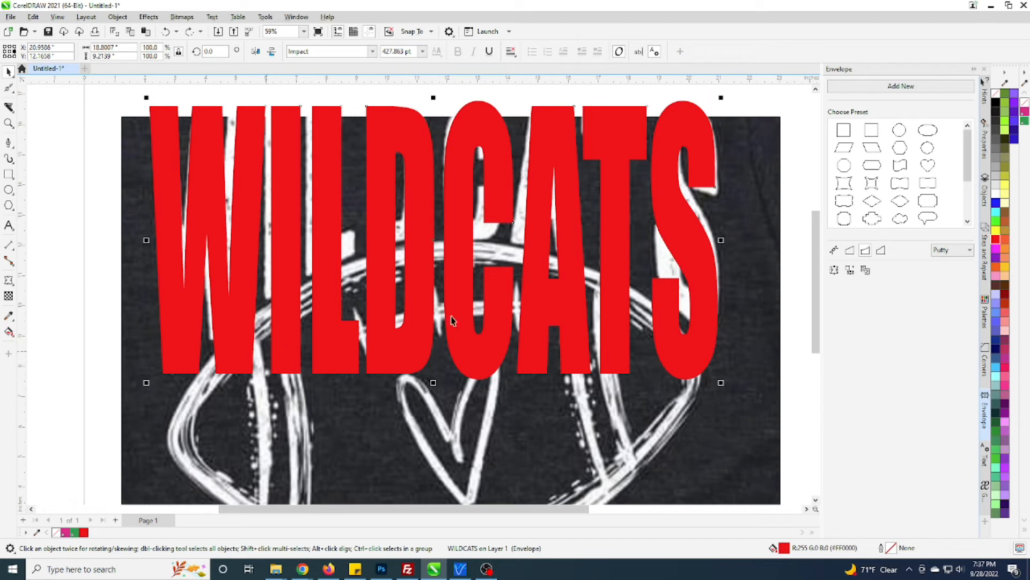
Step: Try arching the envelope's lower edge upward about 4.6 in to follow the football, and nudge the text sideways over the reference
click(900, 87)
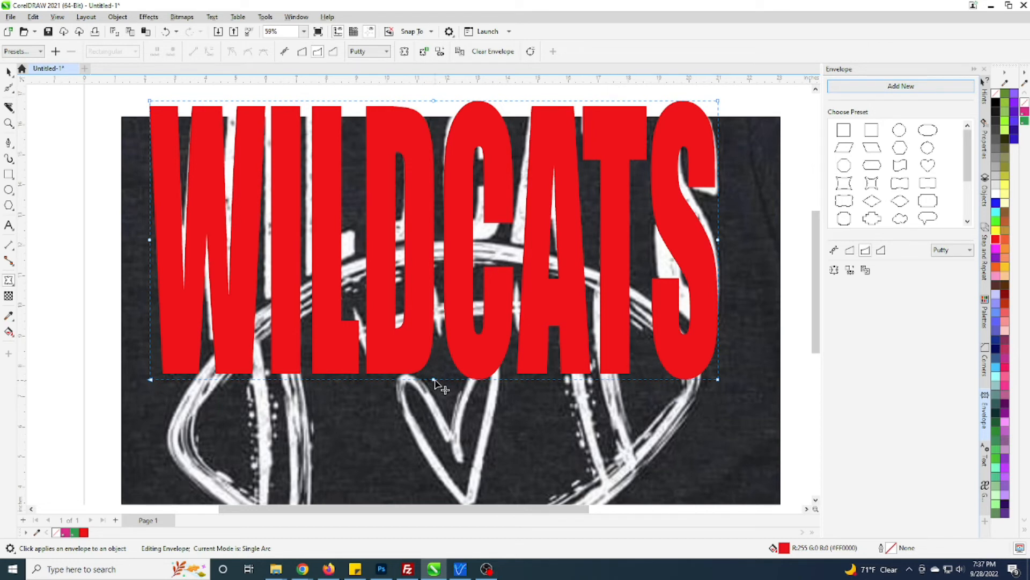
drag(433, 380, 434, 241)
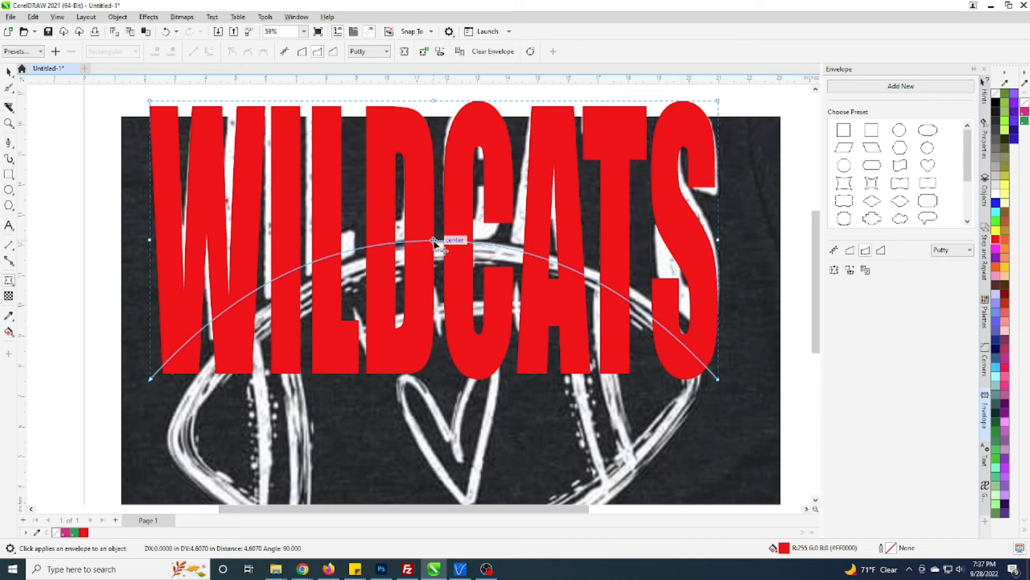
drag(433, 241, 434, 241)
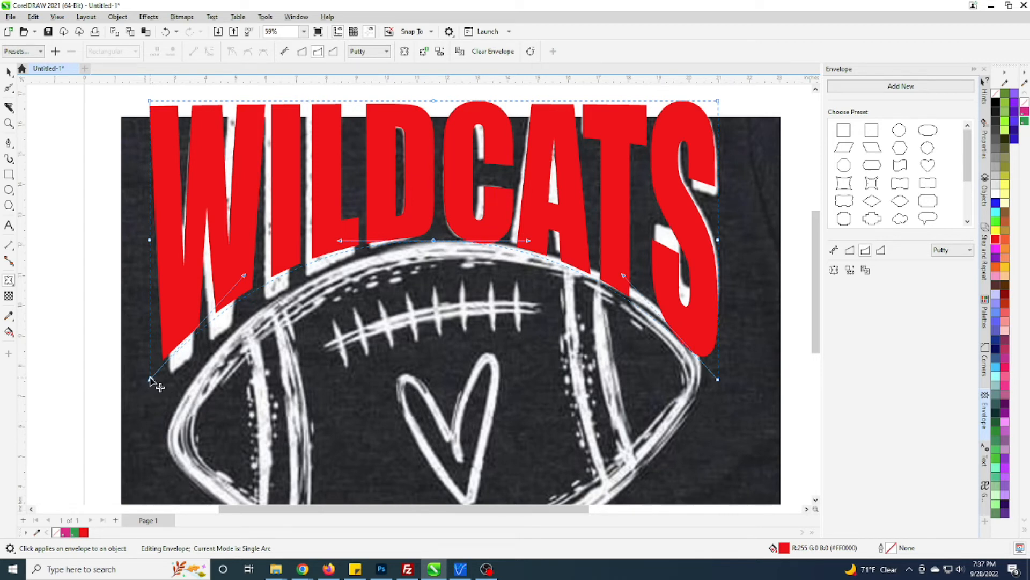
click(8, 71)
click(201, 187)
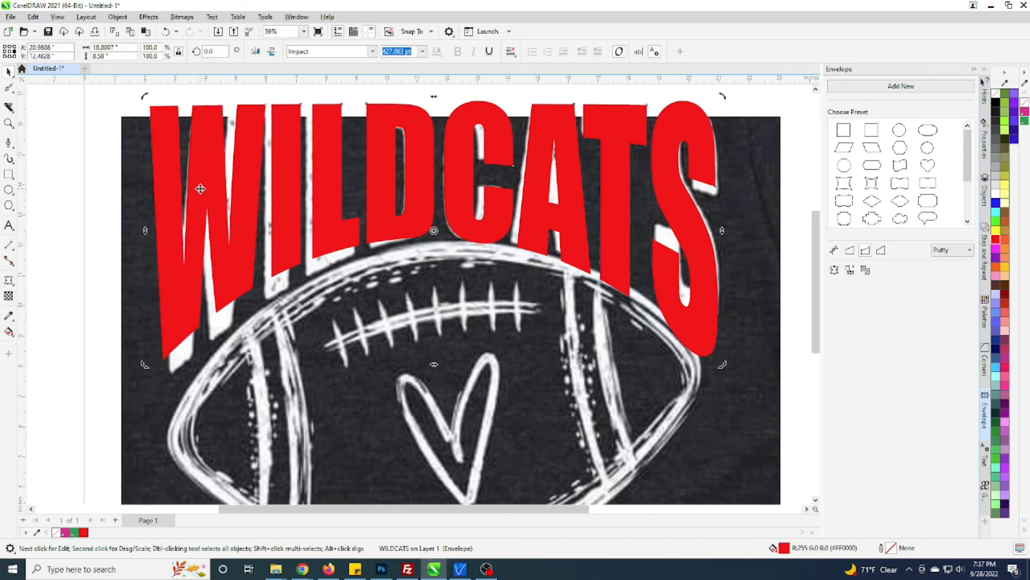
key(Right)
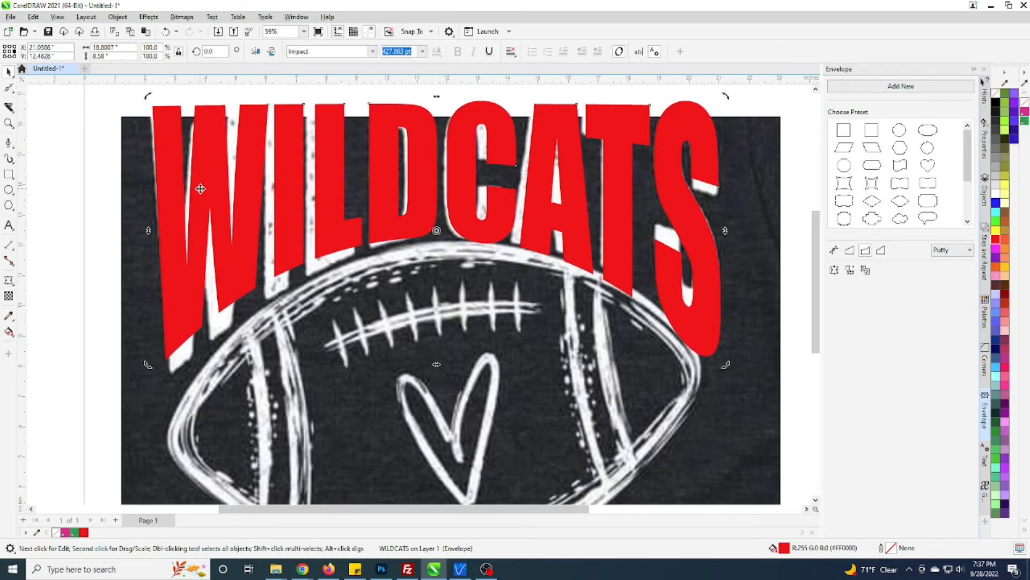
Step: Try rotating the arched WILDCATS text counterclockwise by about 3.7° to match the reference, and set its rotation to 0°
mouse_move(726, 364)
mouse_down()
mouse_move(730, 355)
mouse_move(731, 376)
mouse_up()
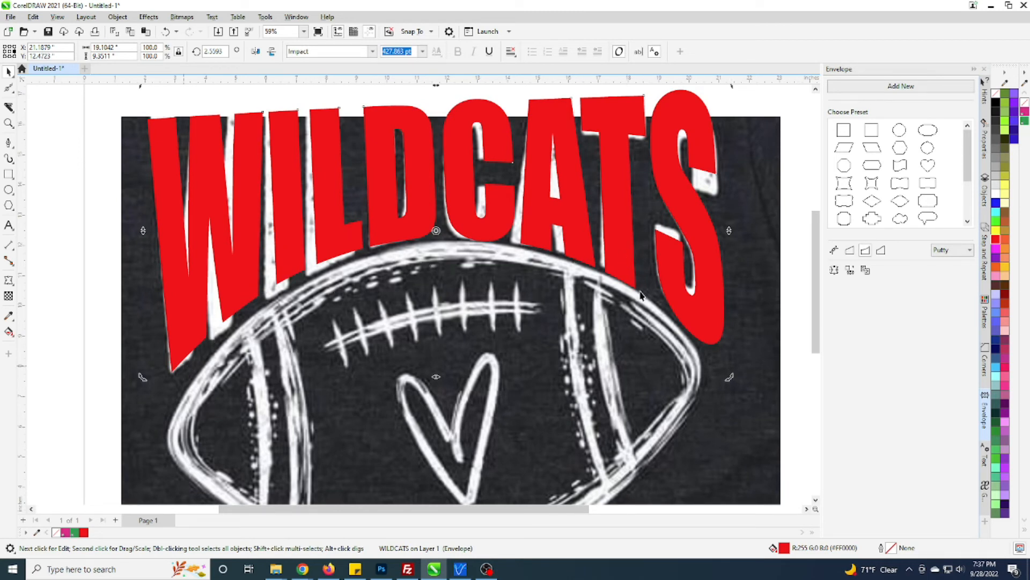
drag(729, 377, 714, 416)
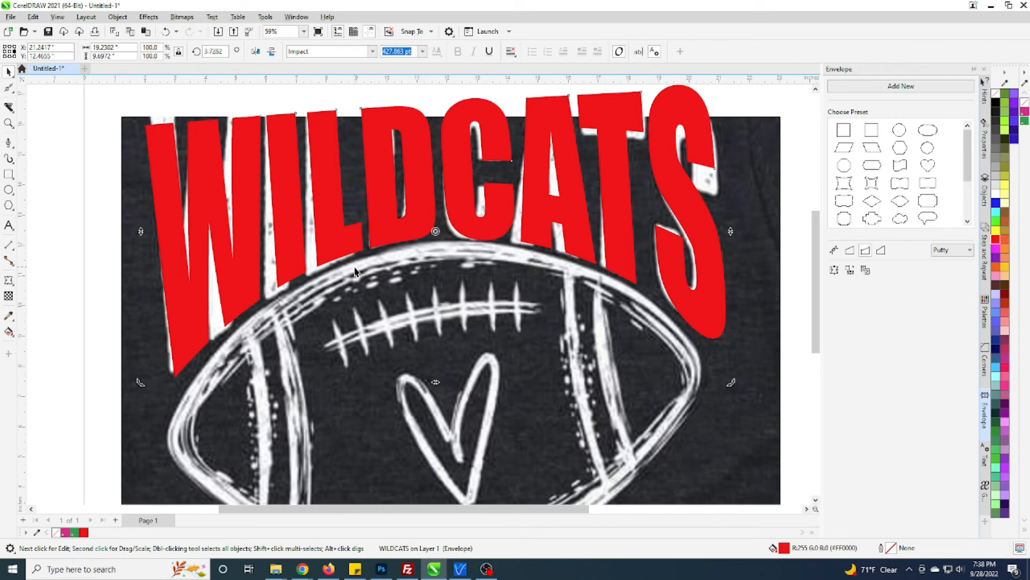
drag(221, 51, 179, 52)
text(0)
key(Return)
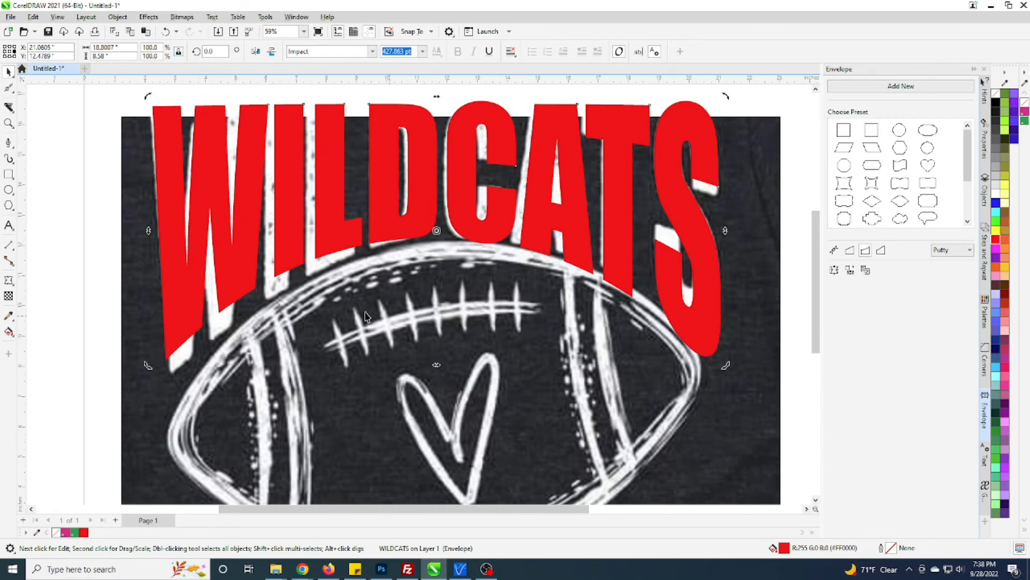
Step: Undo the rotations, the nudge and the envelope arch on the WILDCATS text, back to the plain stretched lettering
scroll(357, 322, down, 1)
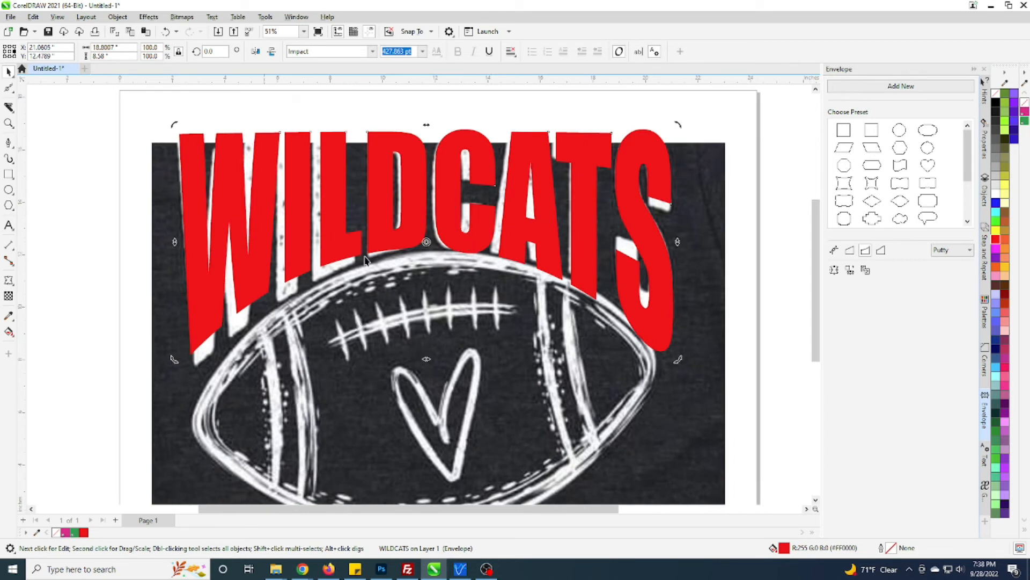
key(ctrl+z)
key(ctrl+z)
key(ctrl+z)
key(ctrl+z)
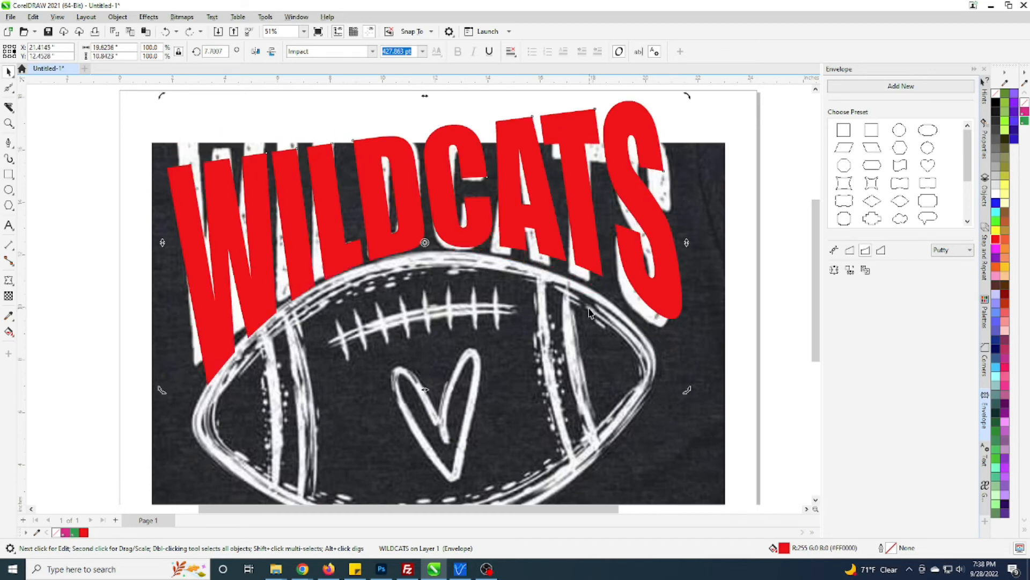
key(ctrl+z)
key(ctrl+z)
key(ctrl+z)
key(ctrl+z)
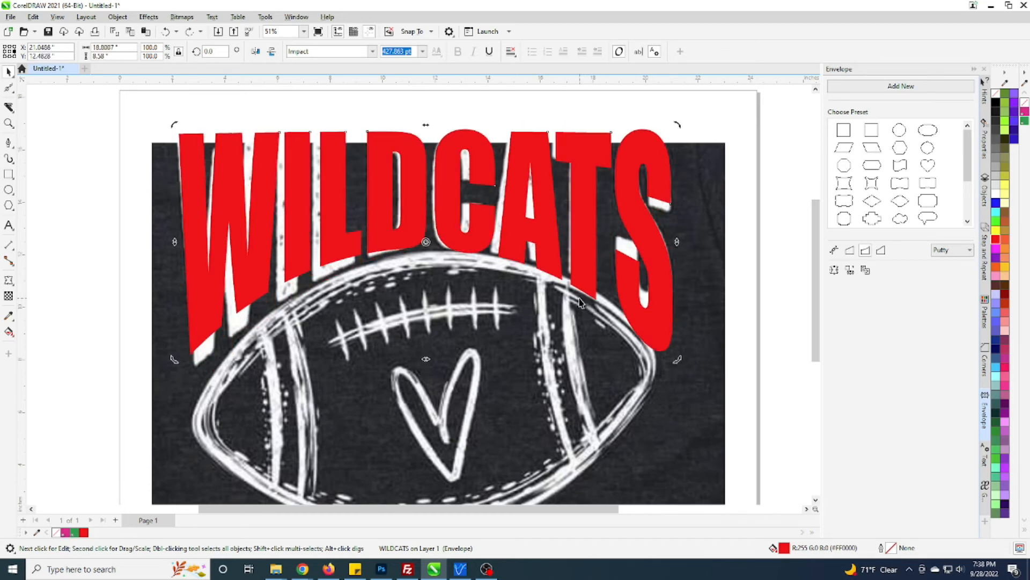
key(ctrl+z)
key(ctrl+z)
key(ctrl+z)
key(ctrl+z)
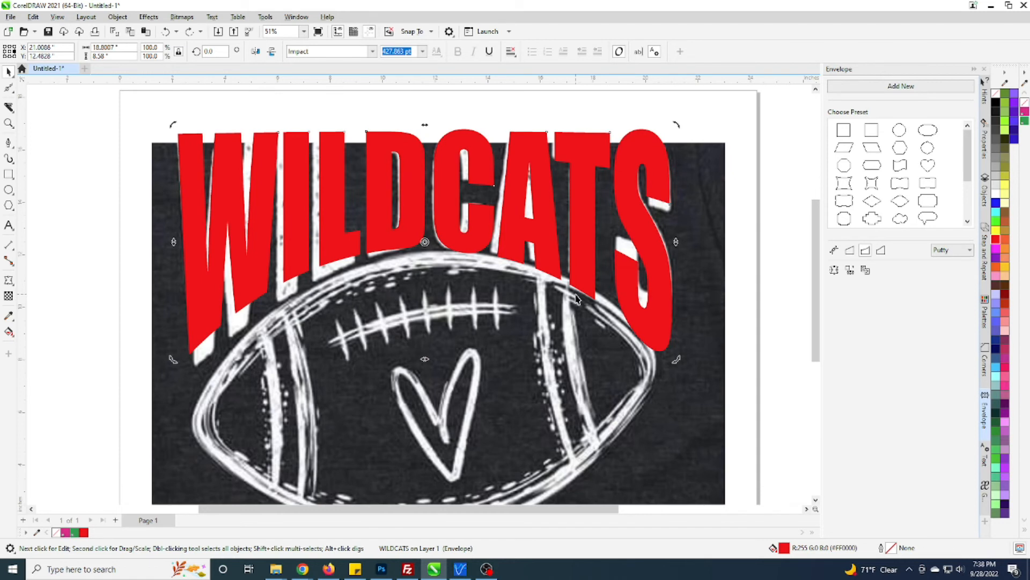
key(ctrl+z)
key(ctrl+z)
key(ctrl+z)
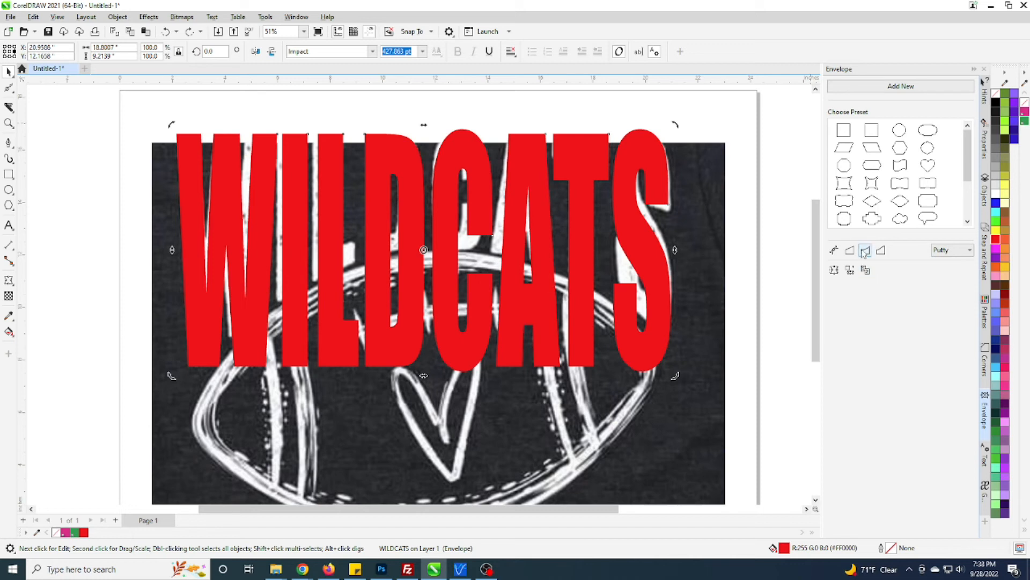
Step: Add a single-arc envelope to the WILDCATS text and try bending both its edges inward by about 2 in
click(886, 88)
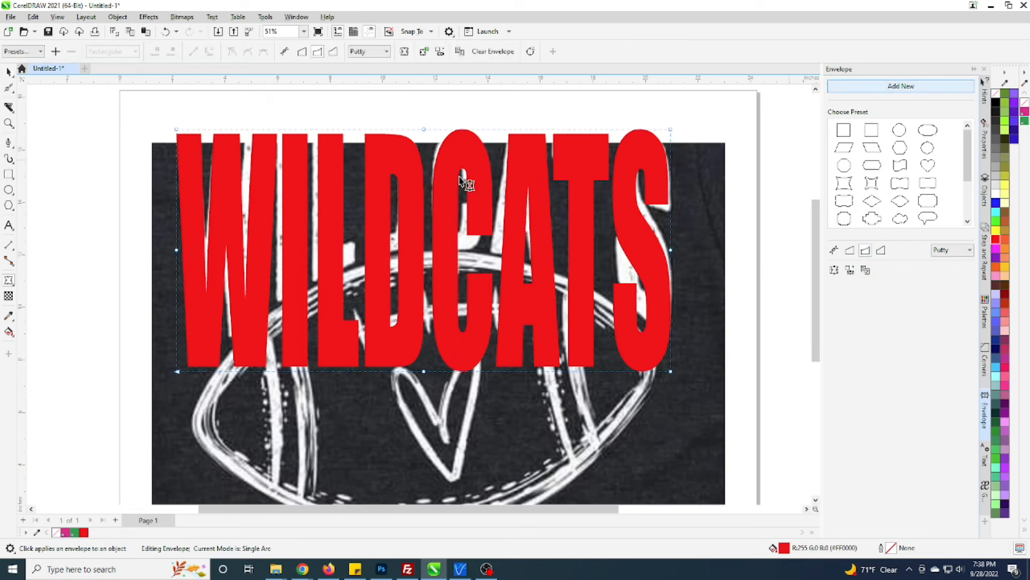
drag(424, 372, 445, 252)
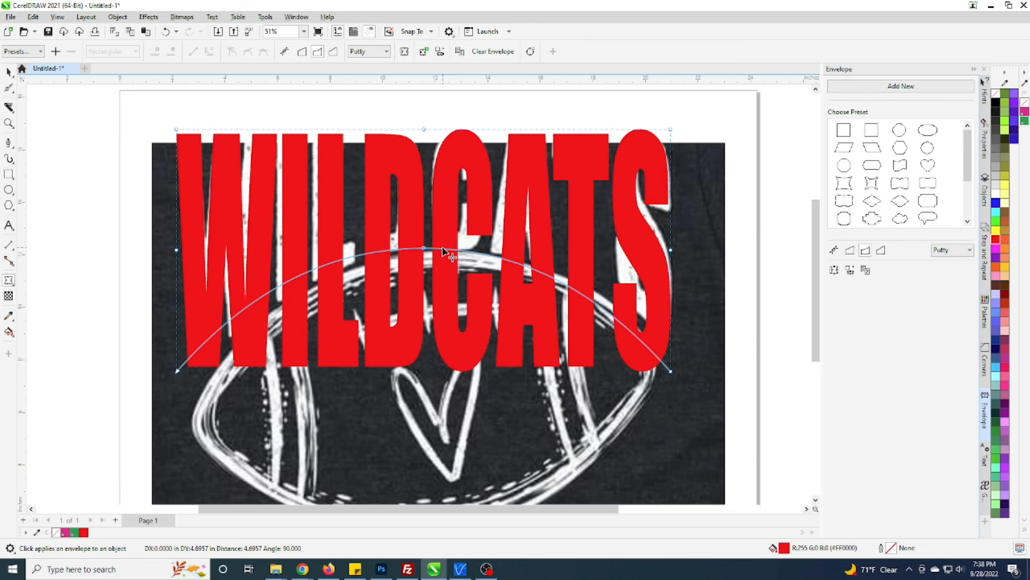
drag(443, 251, 414, 321)
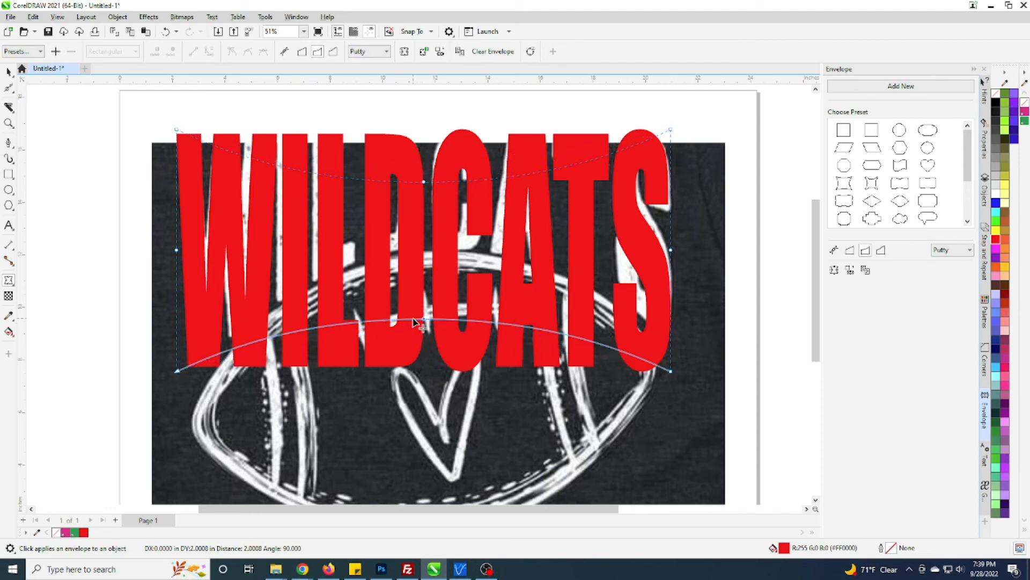
drag(414, 321, 415, 321)
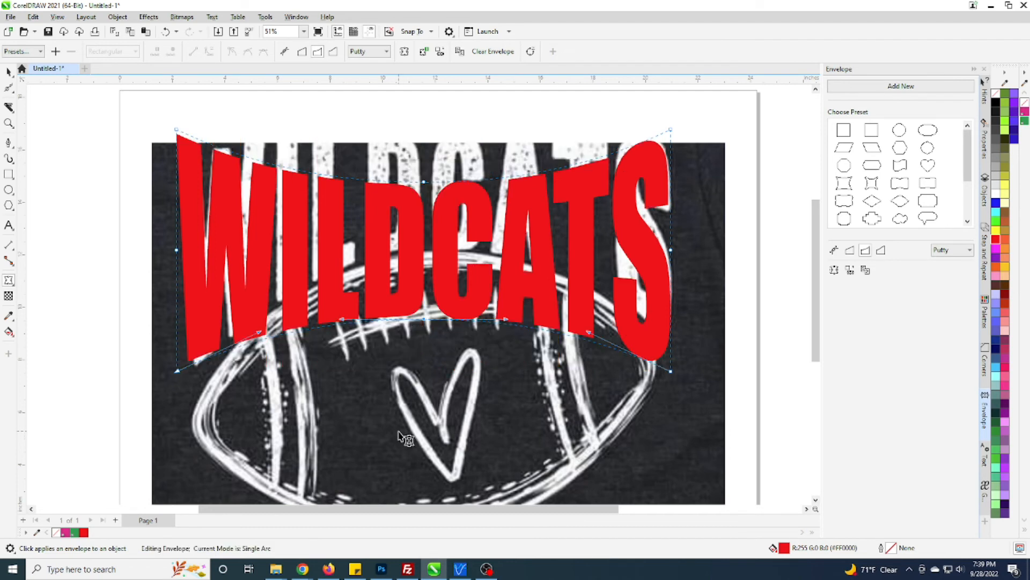
key(ctrl+z)
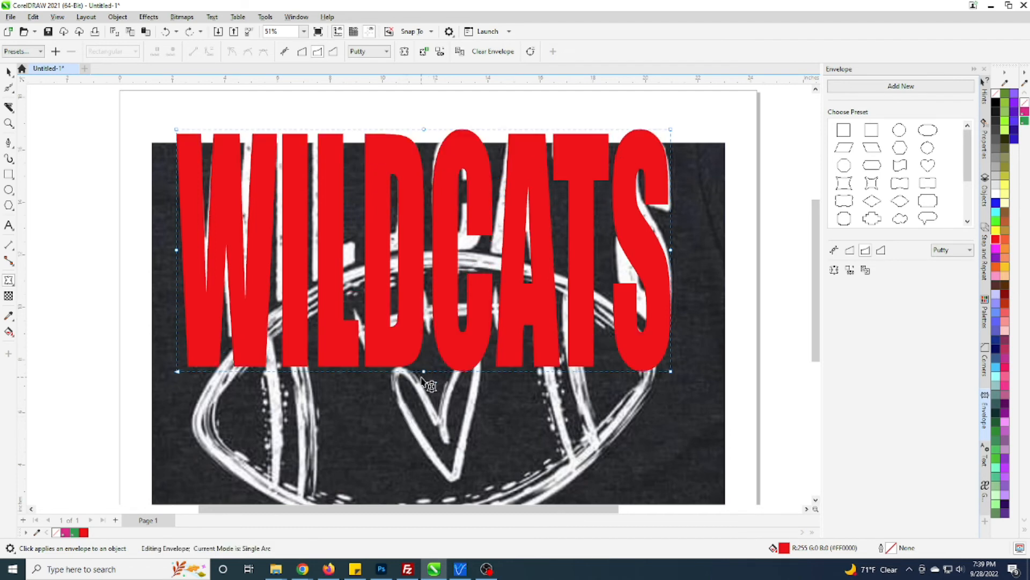
Step: Arch the envelope's upper and lower edges upward together until the lettering's base follows the football's upper outline
drag(423, 371, 412, 331)
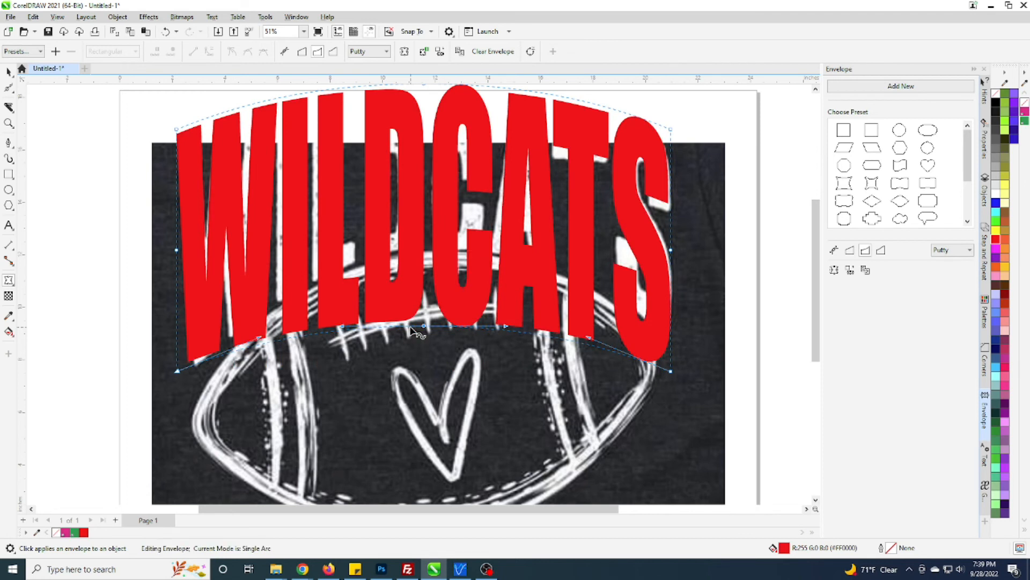
scroll(448, 460, down, 1)
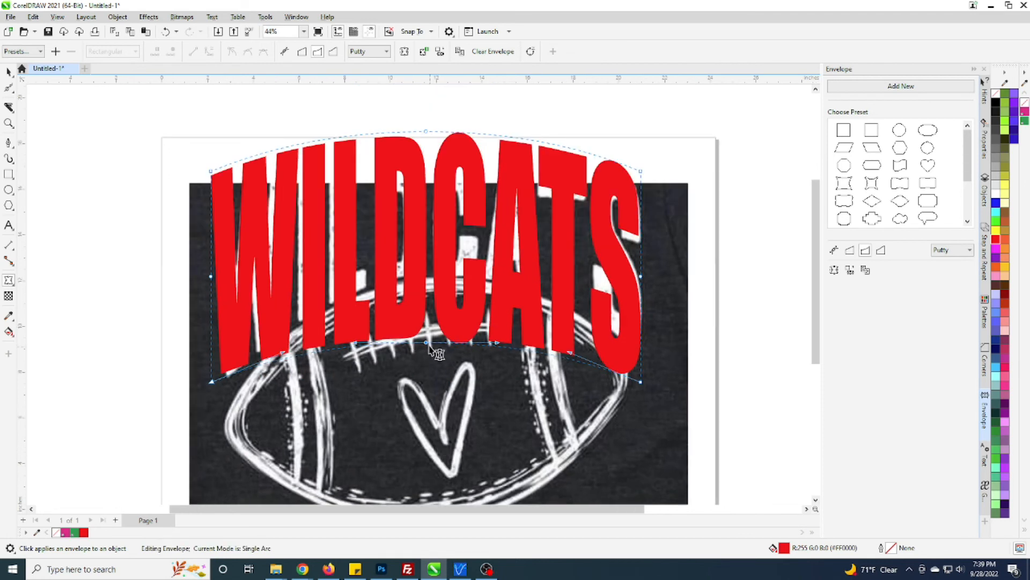
drag(425, 341, 426, 303)
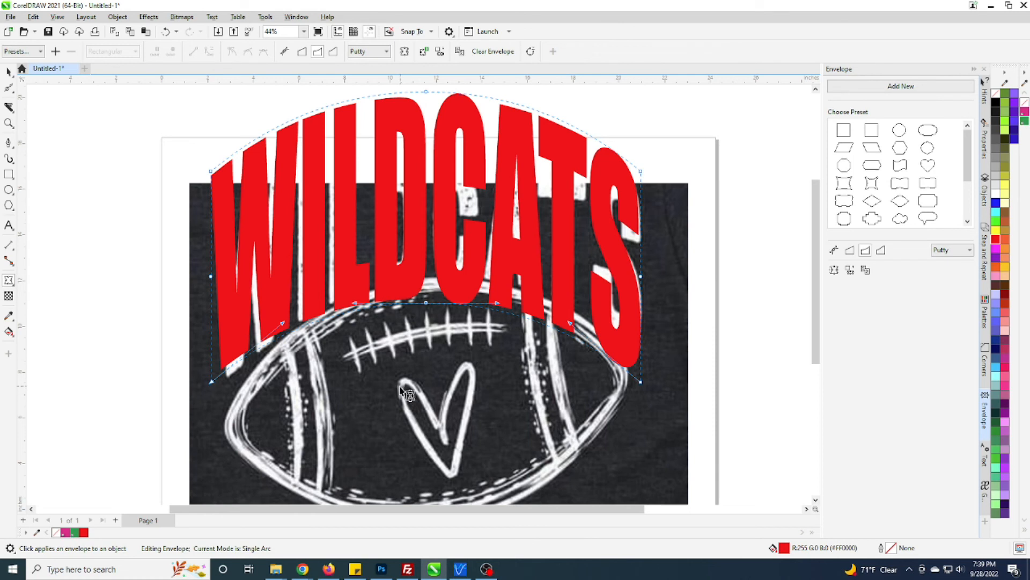
Step: Adjust the envelope arcs so the upper edge is nearly flat and the lower edge arches over the football
drag(426, 302, 426, 340)
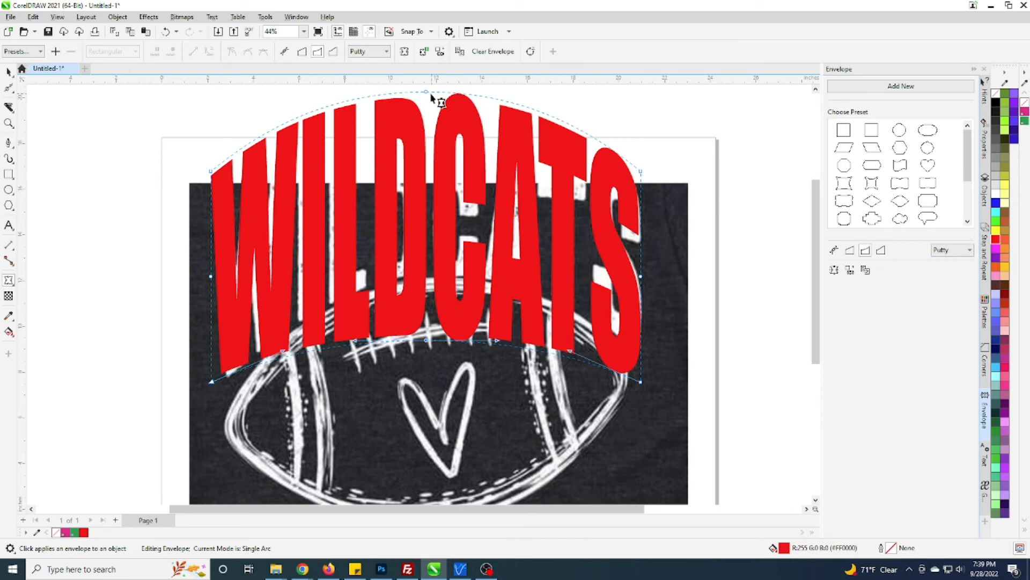
drag(427, 93, 427, 133)
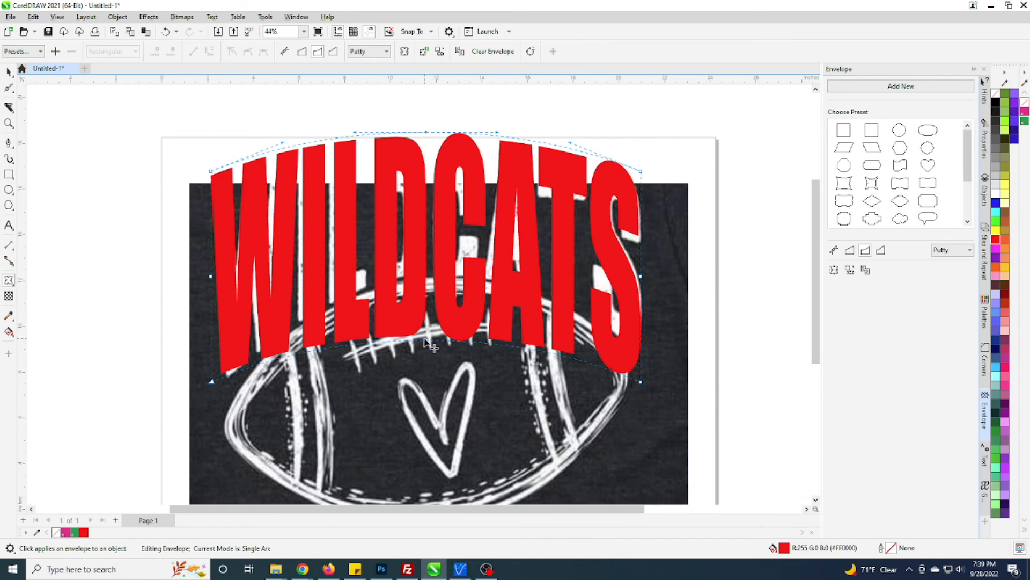
drag(426, 343, 425, 312)
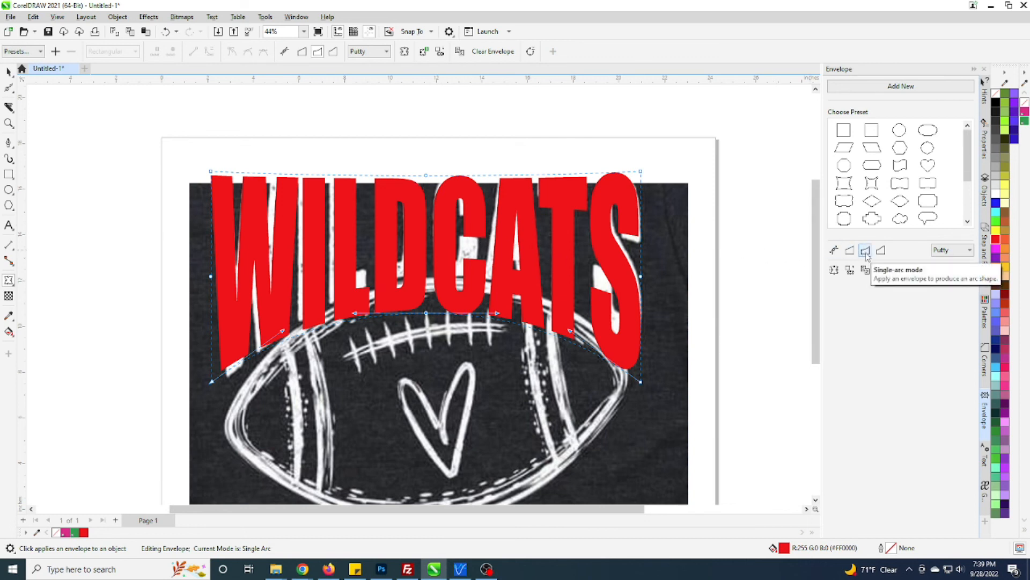
Step: Browse the envelope presets and apply the heart preset to the WILDCATS text
drag(969, 174, 966, 203)
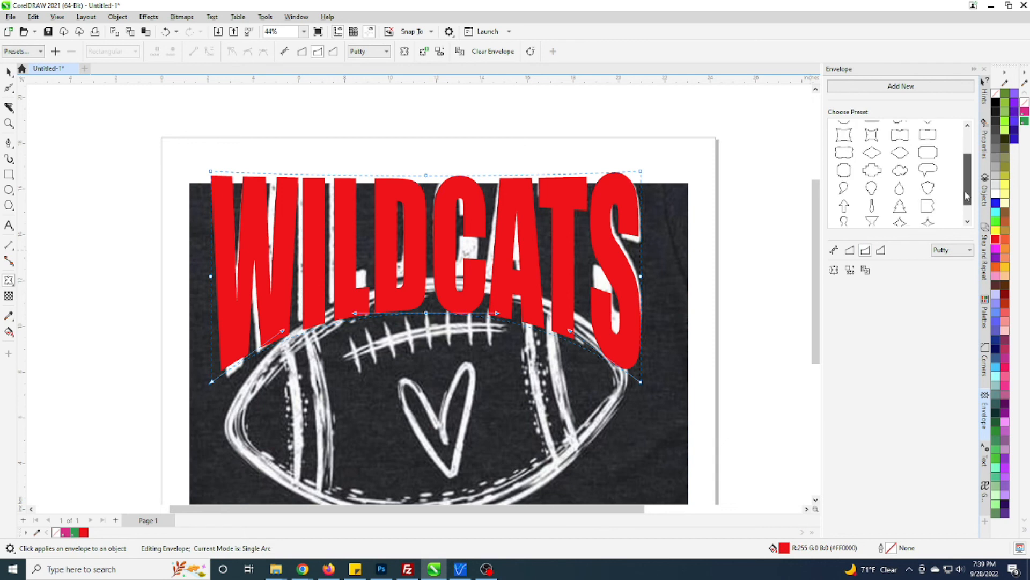
click(844, 189)
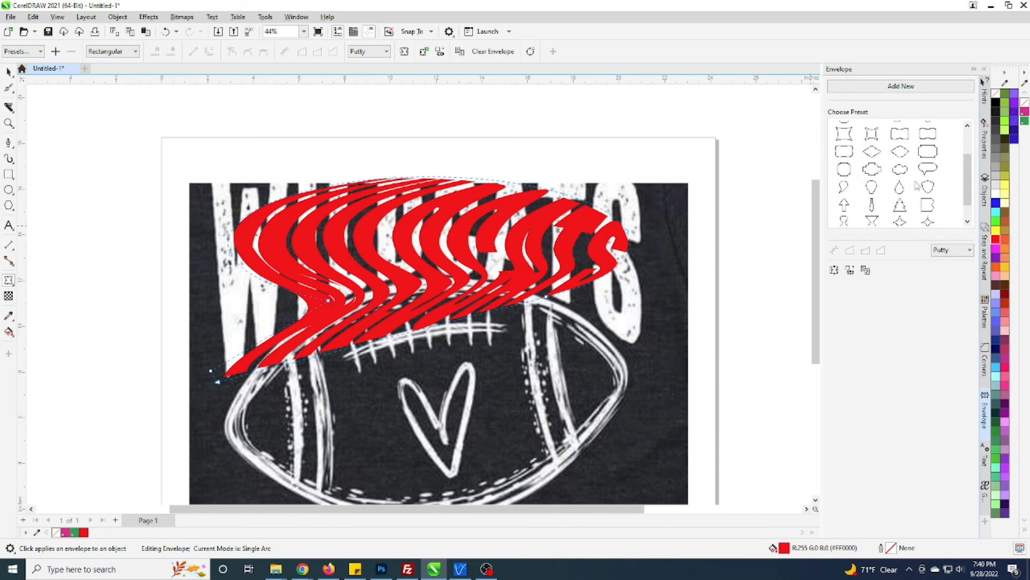
scroll(913, 187, up, 3)
click(927, 168)
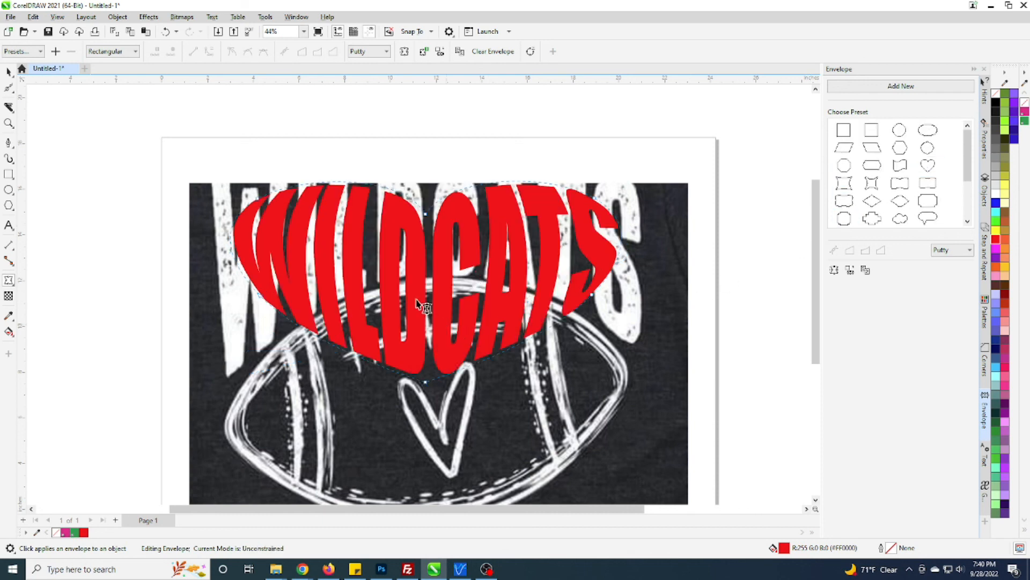
Step: Reshape the heart envelope by pulling its bottom point down, deepening the upper notch and lowering the first lobe slightly
click(427, 384)
drag(427, 383, 432, 459)
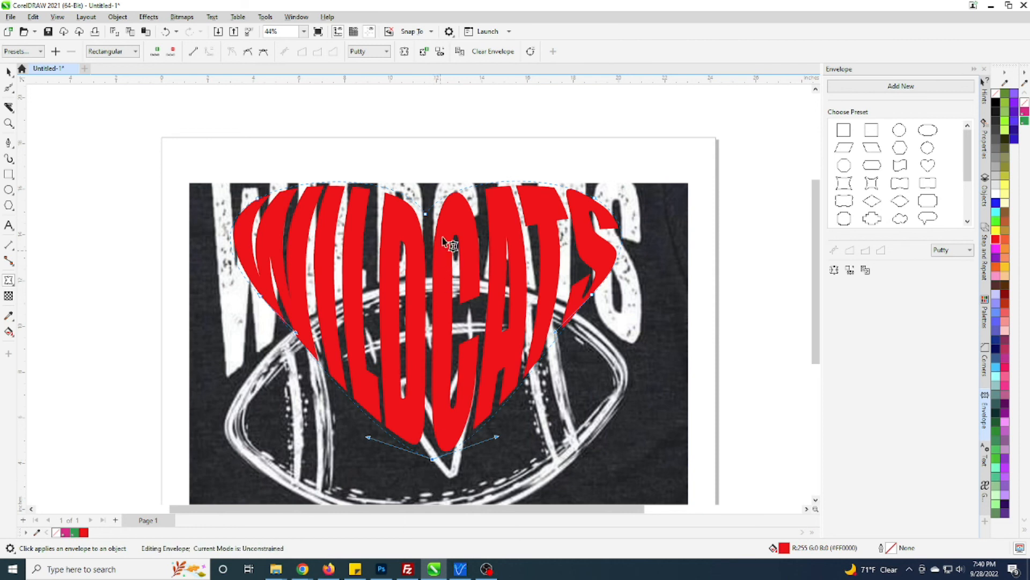
drag(429, 221, 426, 275)
drag(305, 174, 310, 192)
drag(428, 277, 427, 251)
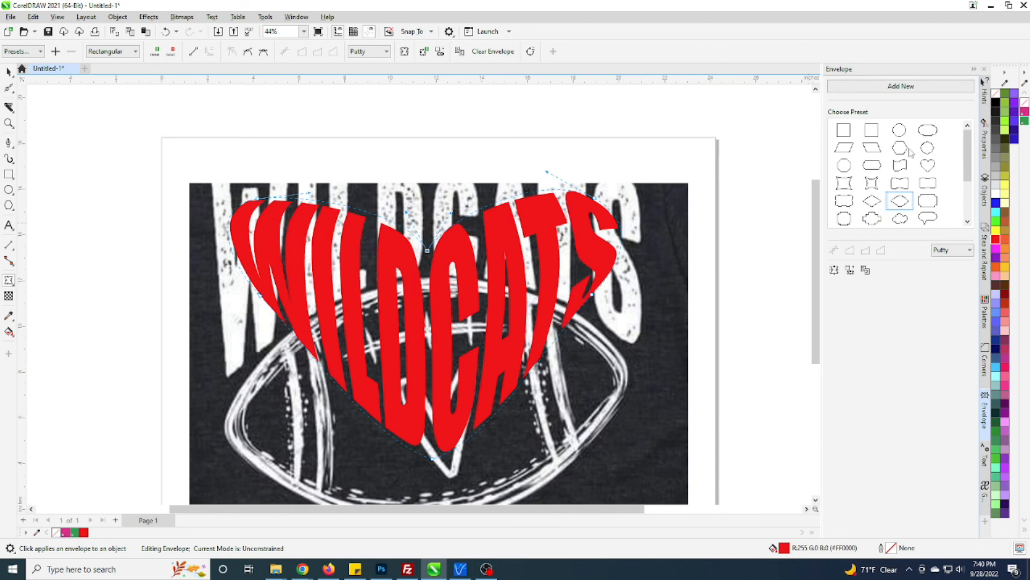
Step: Replace the wording of the heart-shaped text with TIGERS
click(8, 225)
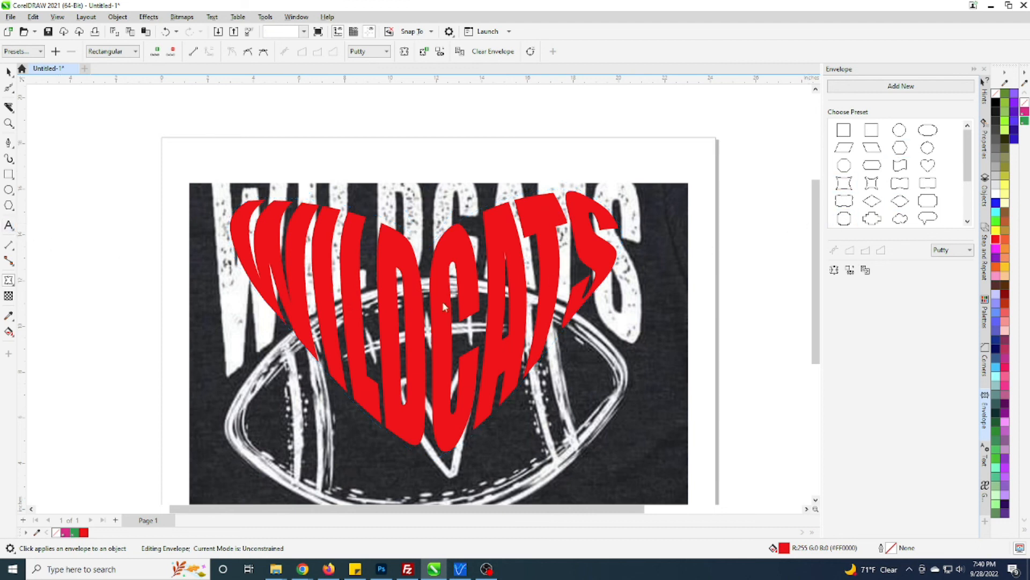
click(463, 358)
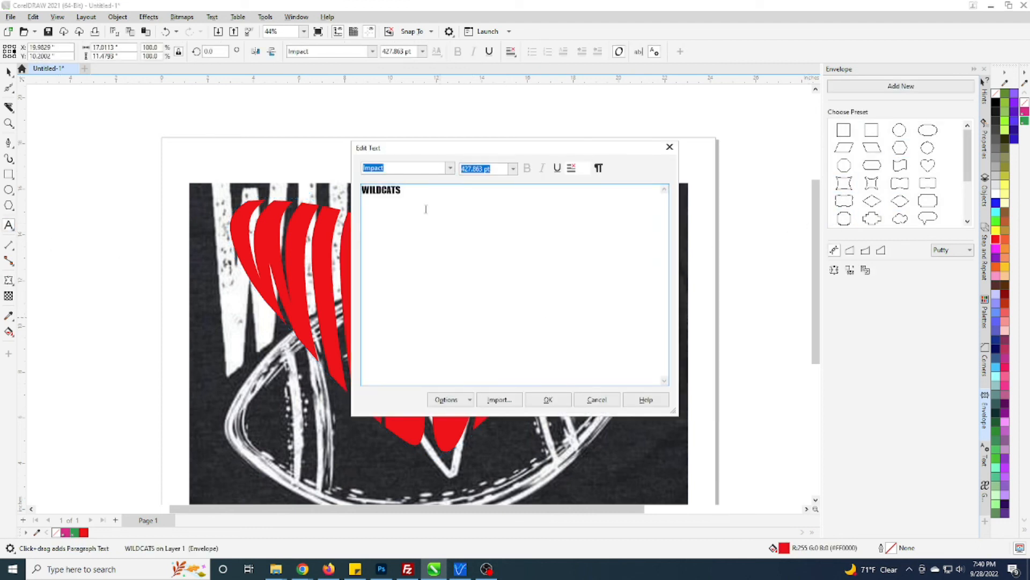
key(ctrl+a)
text(TIG)
click(544, 401)
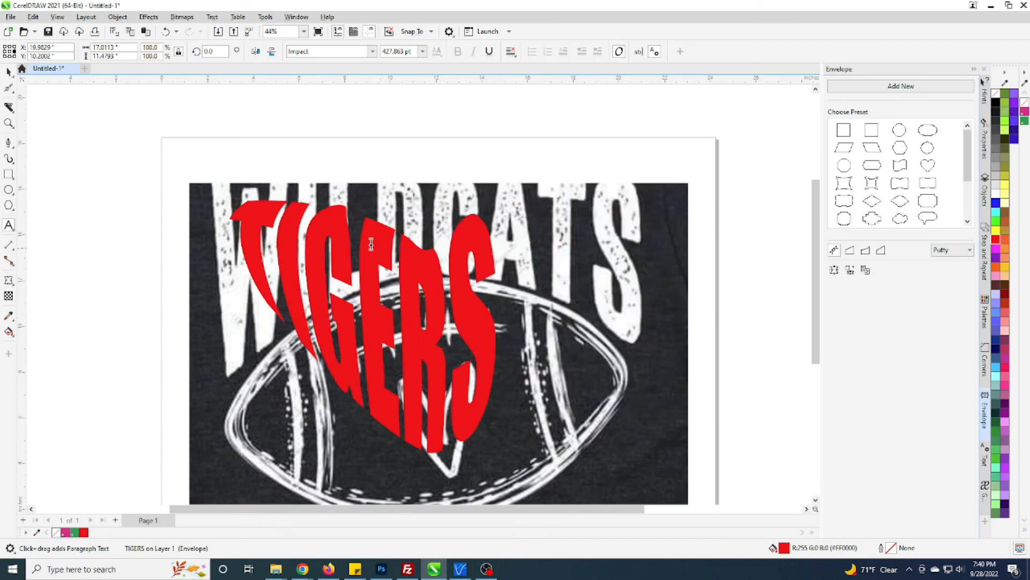
Step: Set the alignment of the TIGERS text to Center
click(412, 261)
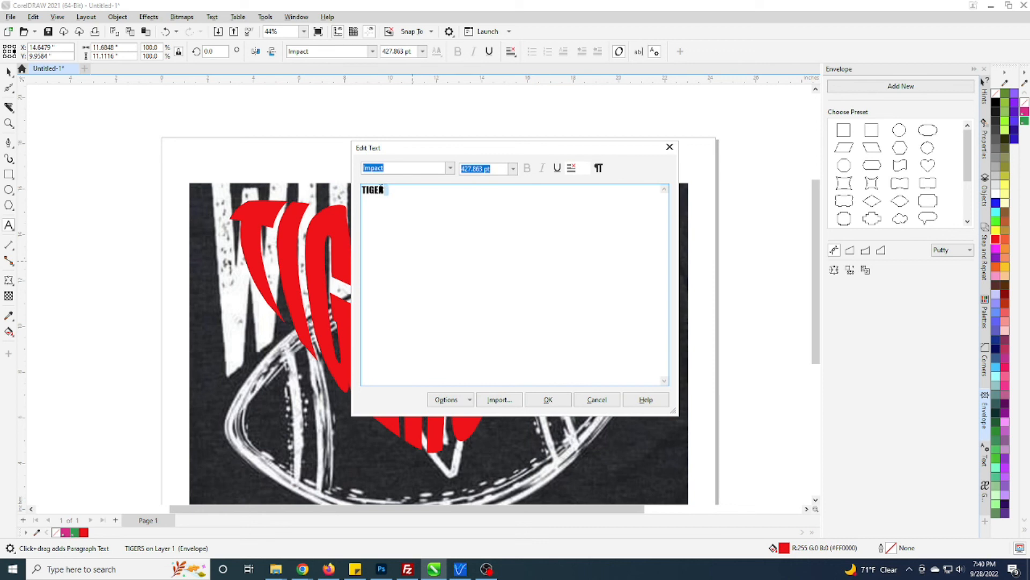
click(572, 169)
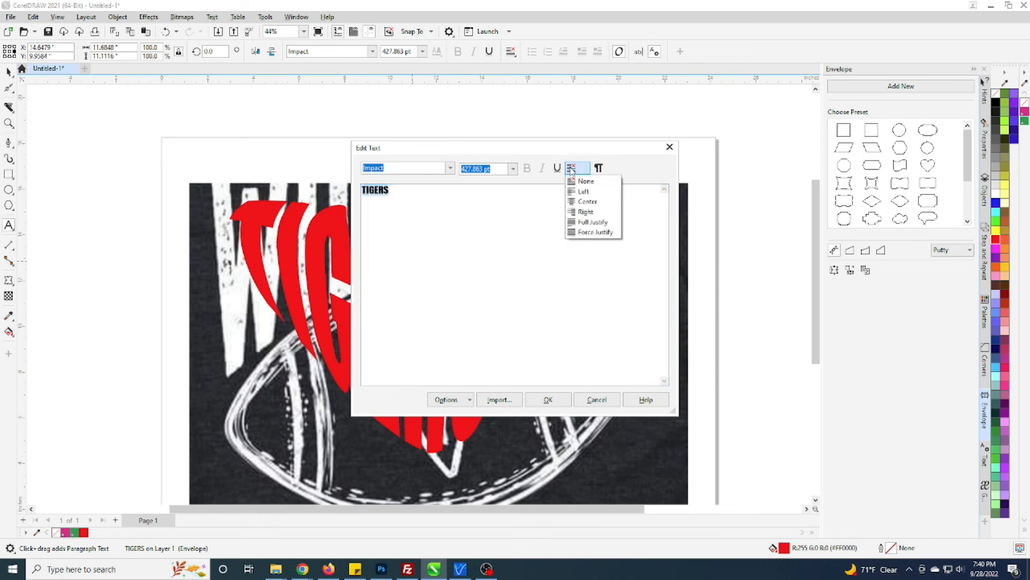
click(588, 201)
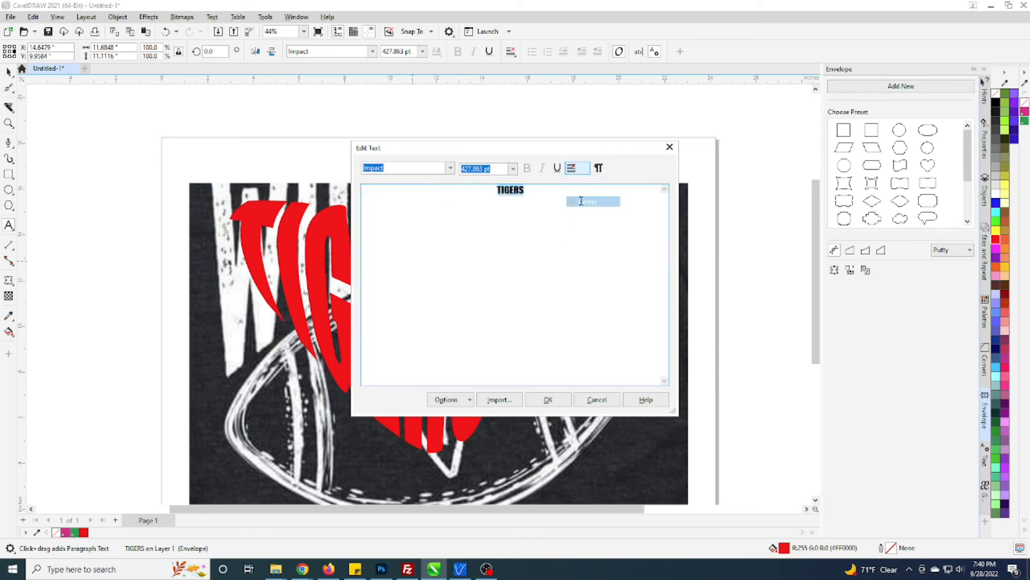
click(563, 405)
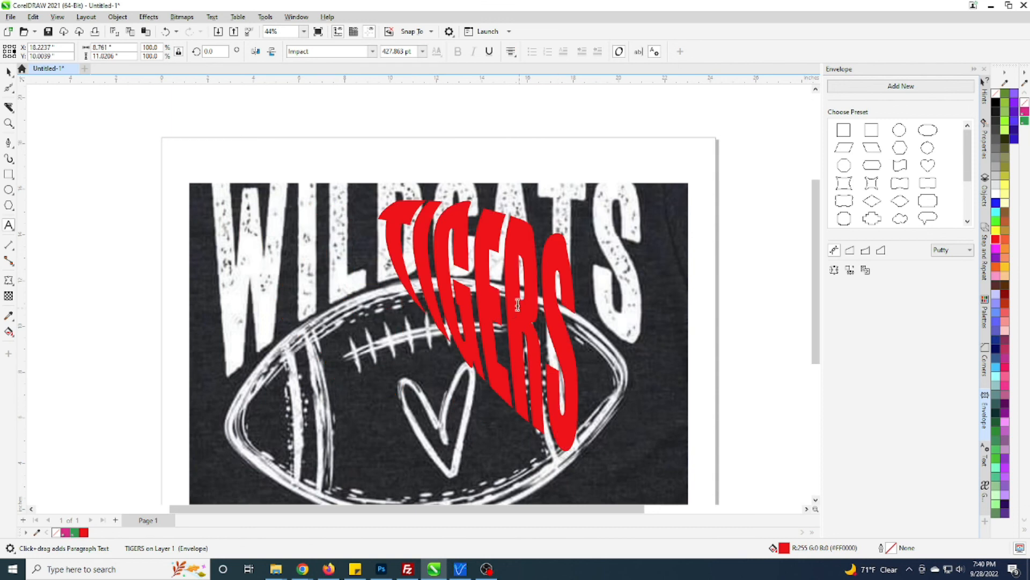
Step: Set the TIGERS text's alignment back to None
click(507, 278)
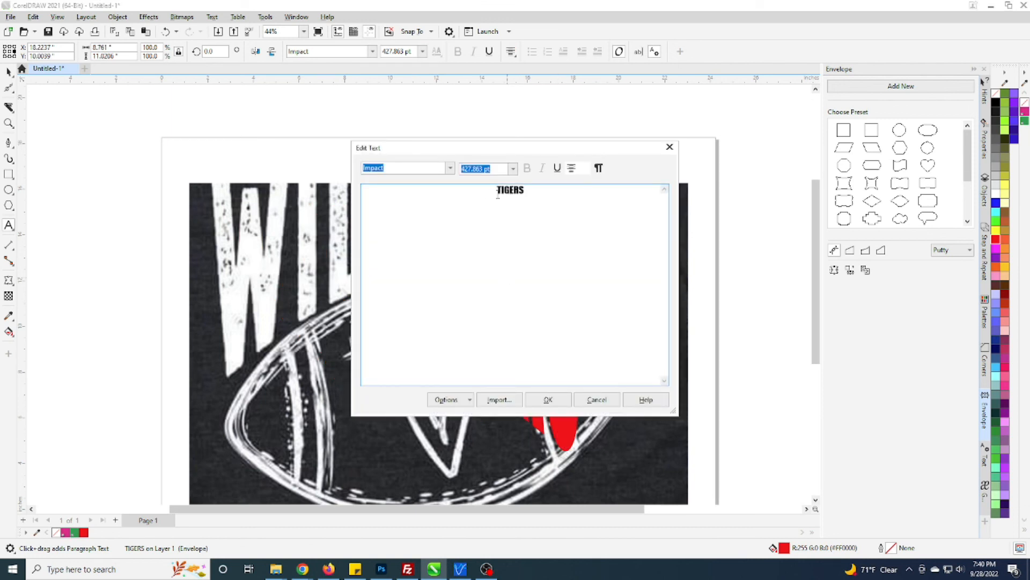
click(572, 168)
click(579, 187)
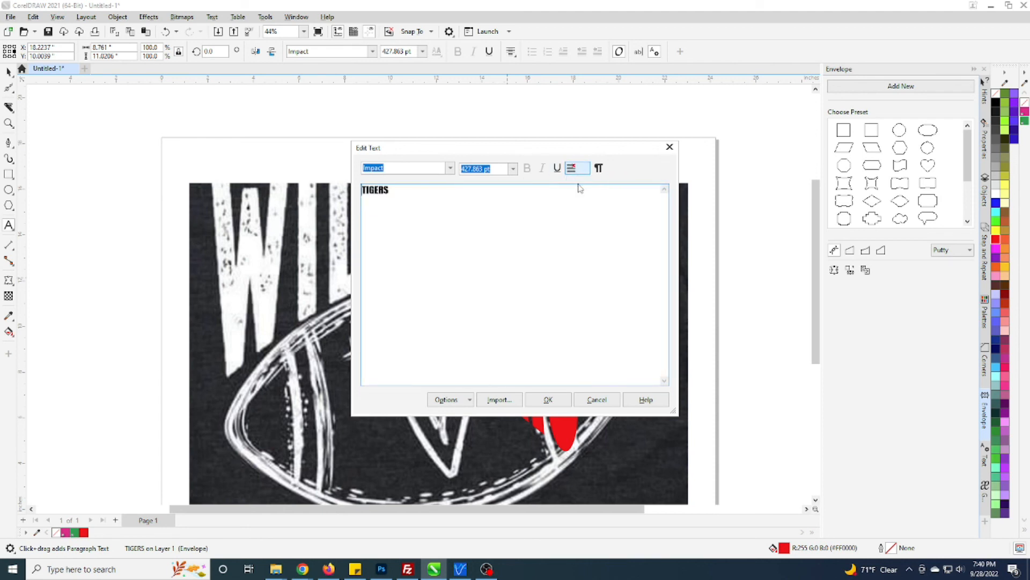
click(548, 399)
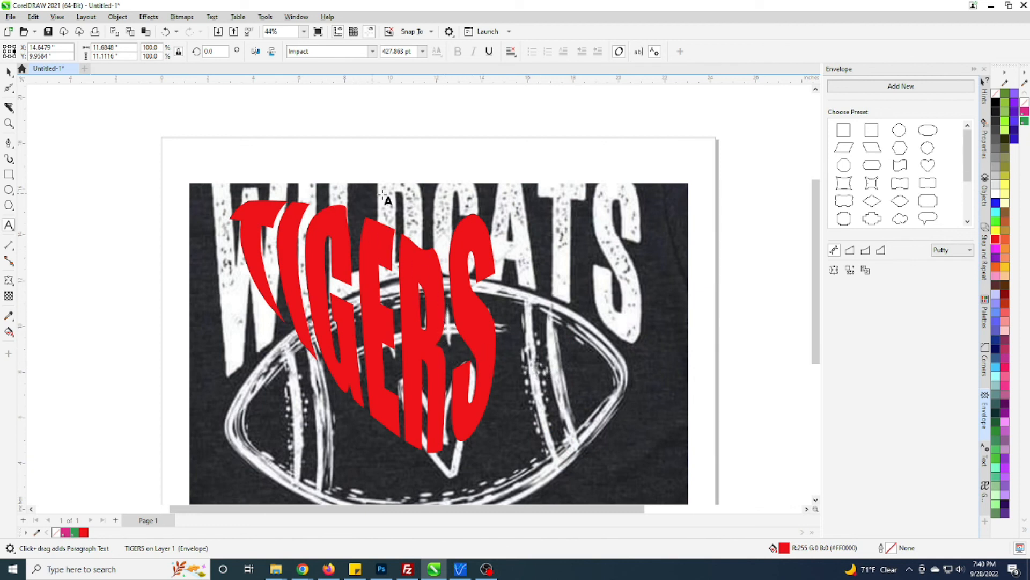
Step: Undo the alignment changes and the rewording to bring back the heart-shaped WILDCATS text
key(ctrl+z)
key(ctrl+z)
key(ctrl+z)
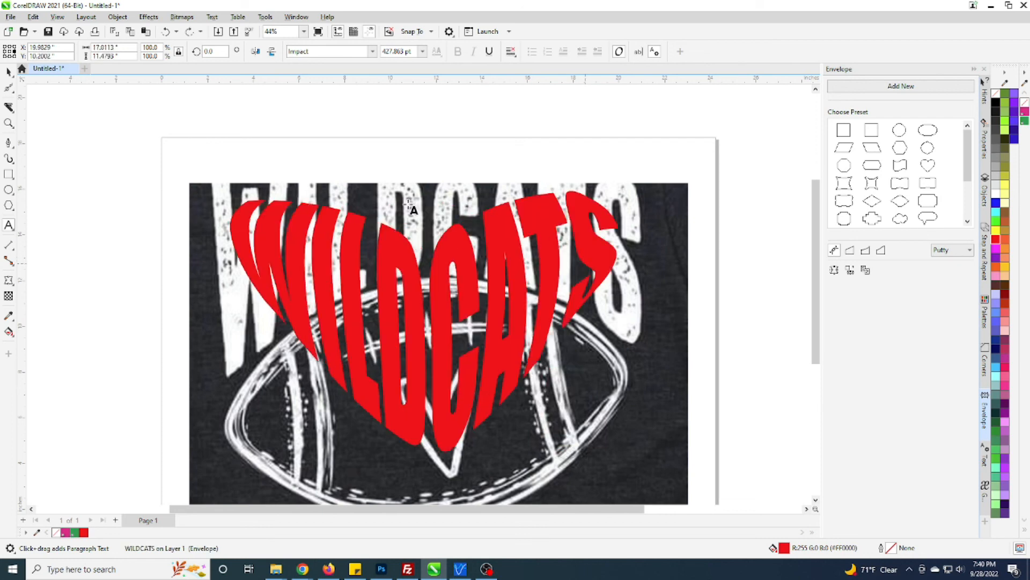
Step: Move the heart-shaped WILDCATS text about 3.3 in down over the football, then deselect it
click(9, 72)
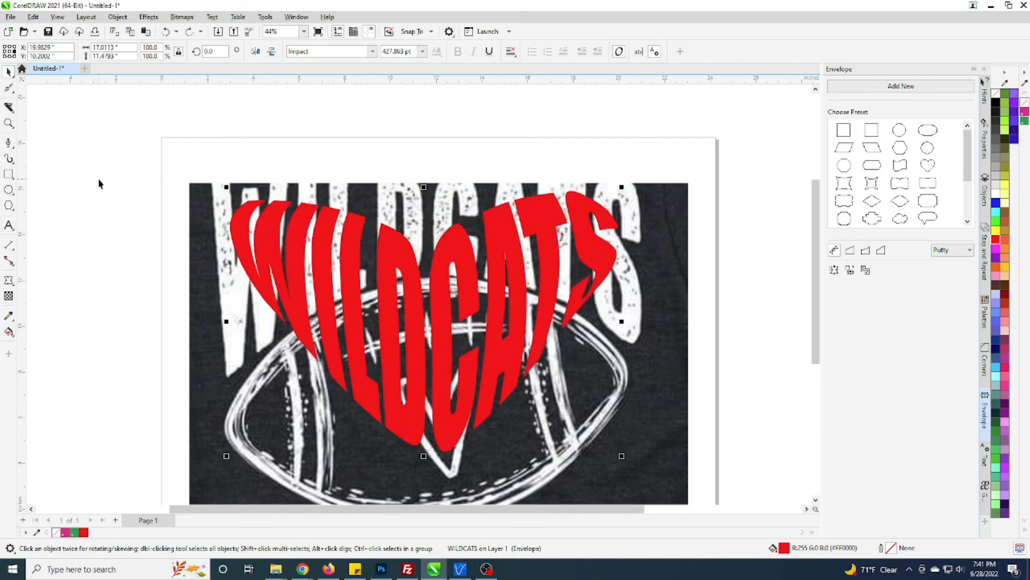
click(98, 183)
click(350, 263)
drag(350, 263, 339, 333)
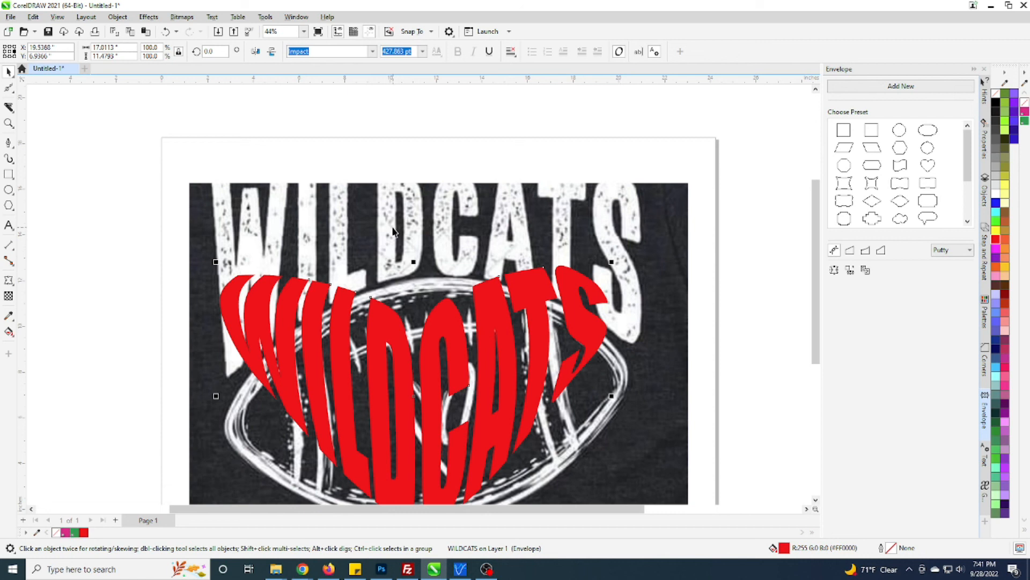
click(735, 272)
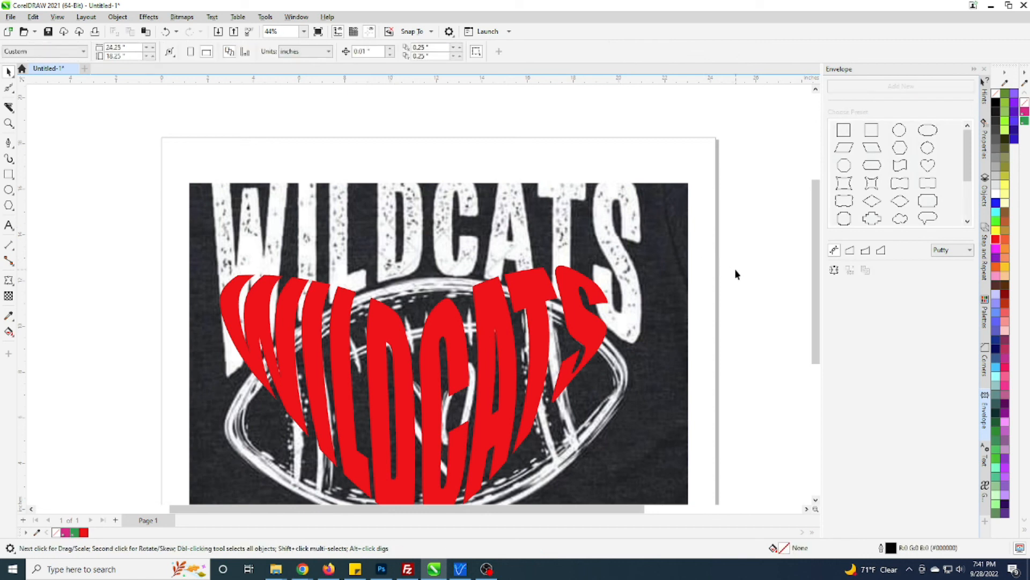